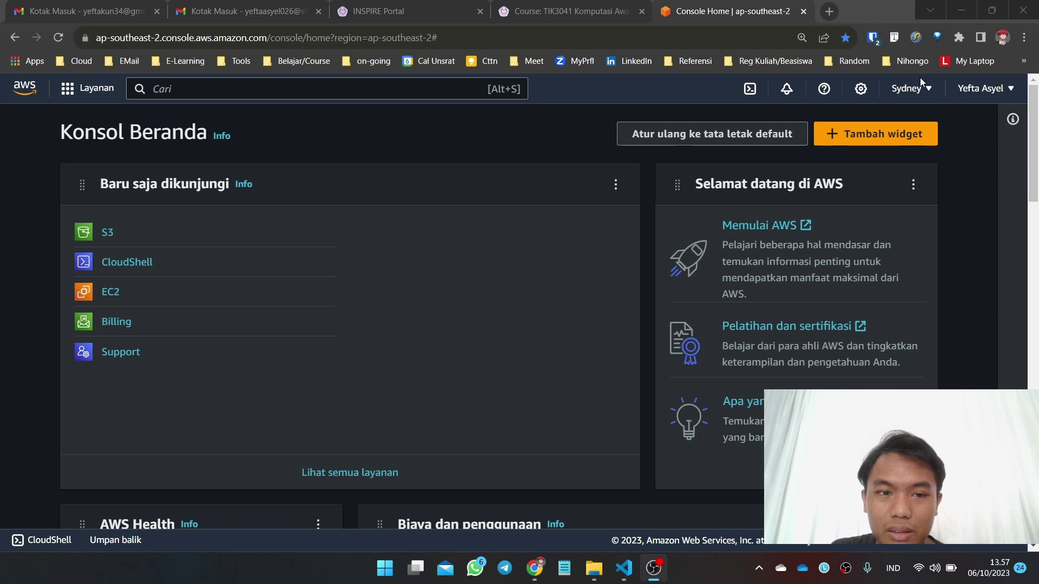
click(466, 181)
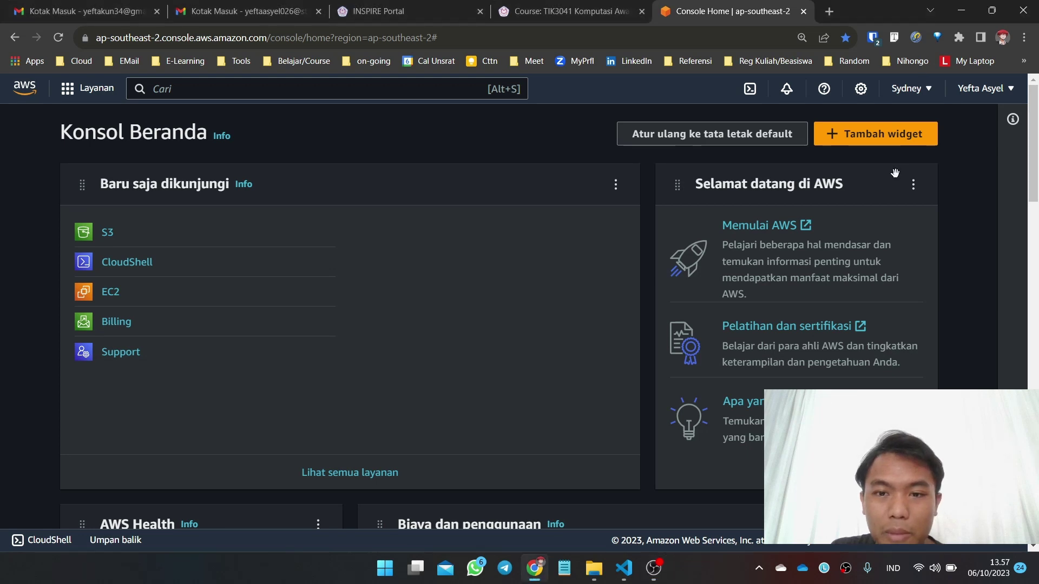
click(996, 90)
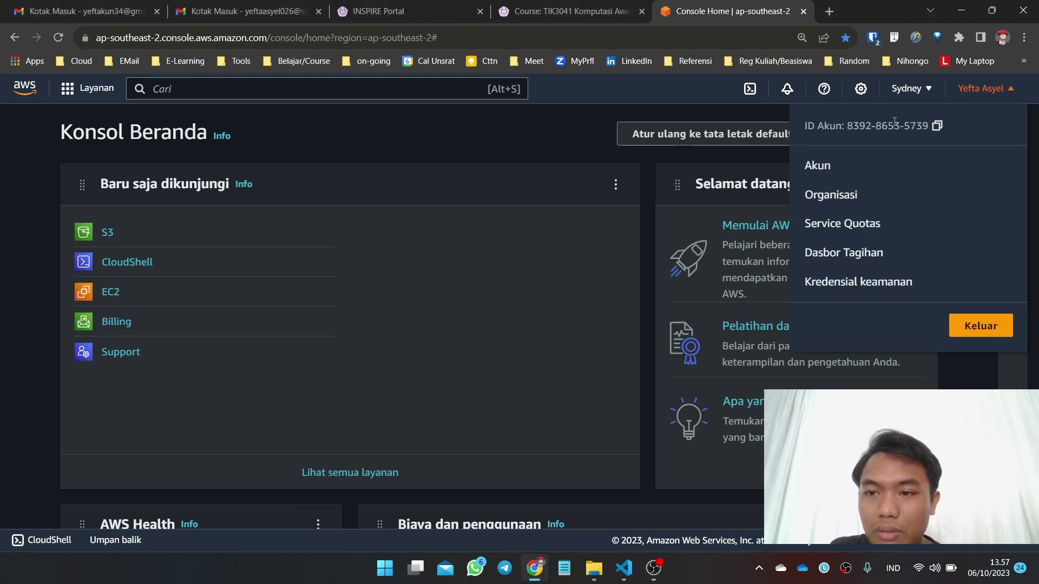
click(516, 123)
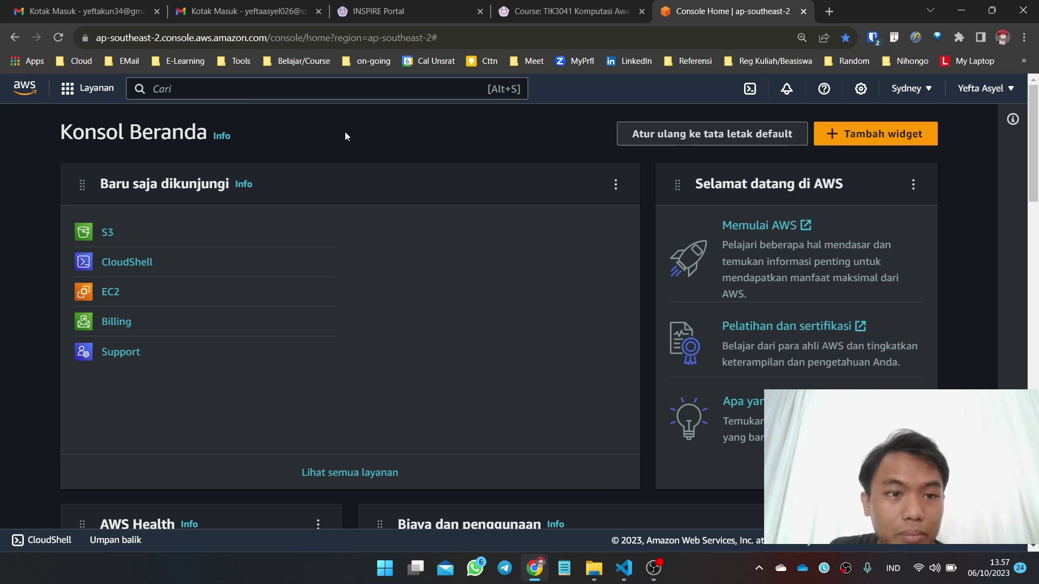
- Open the S3 service from the Storage category of the AWS services list
click(91, 93)
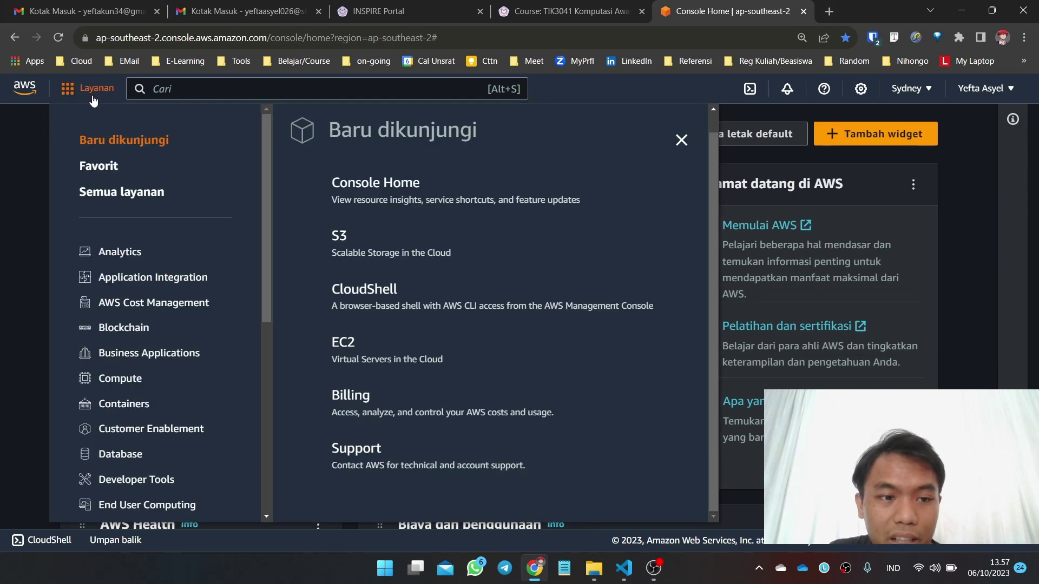
scroll(127, 345, down, 7)
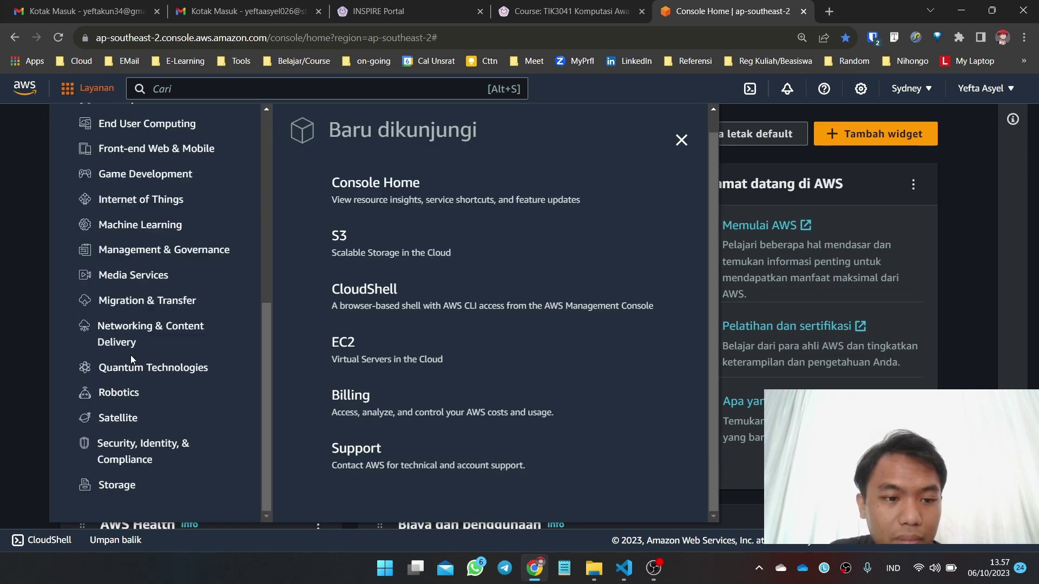
click(121, 488)
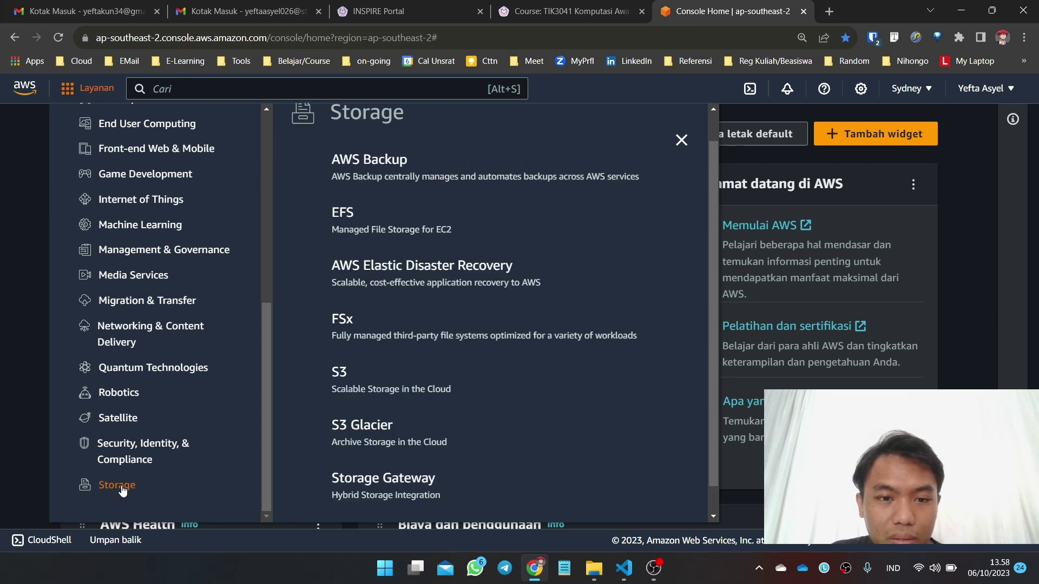
click(340, 374)
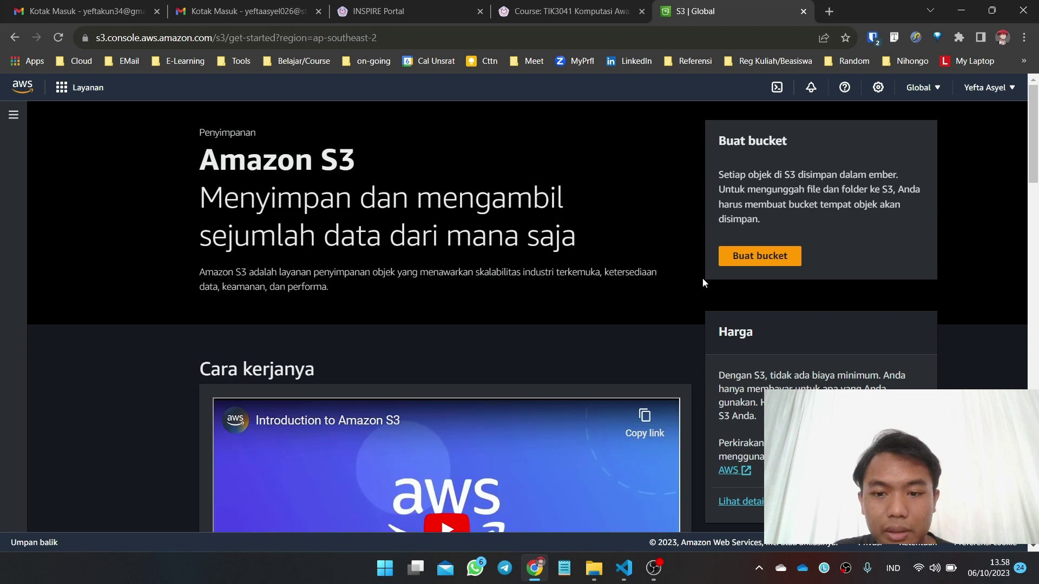
- Start creating a new S3 bucket and name it kelompok-indomie
click(766, 260)
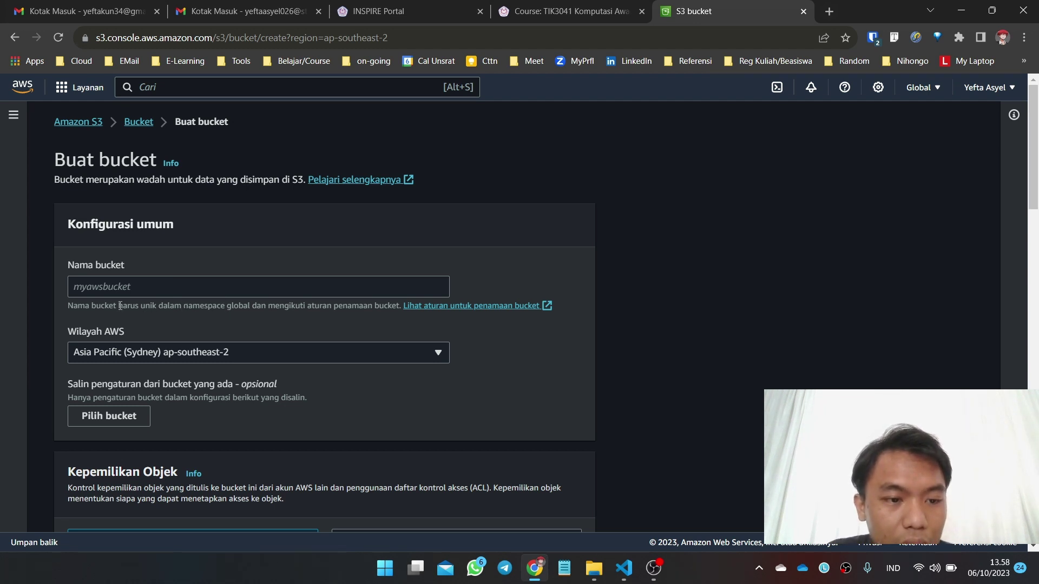
drag(120, 306, 248, 308)
click(249, 316)
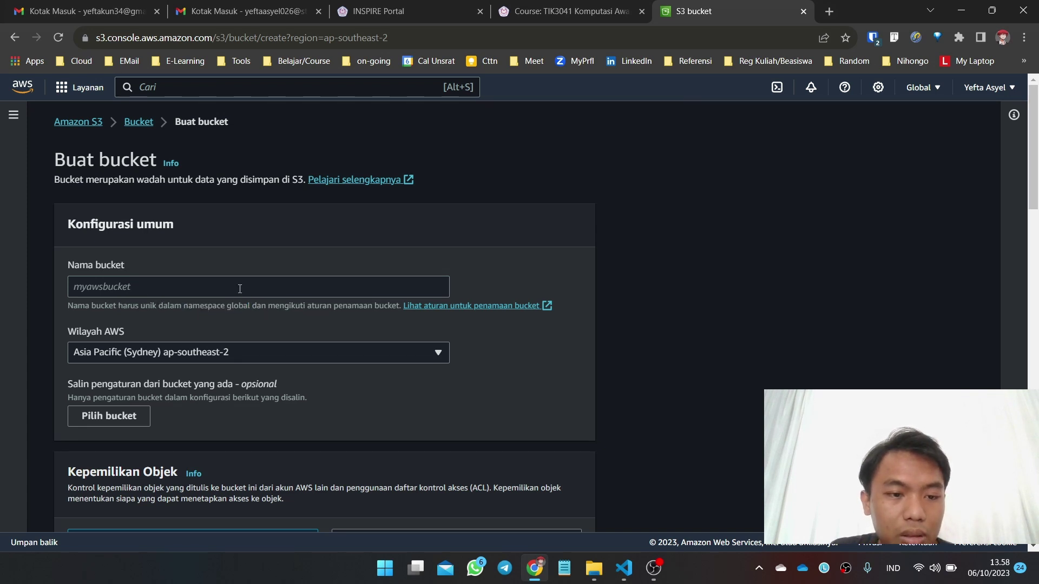
click(243, 288)
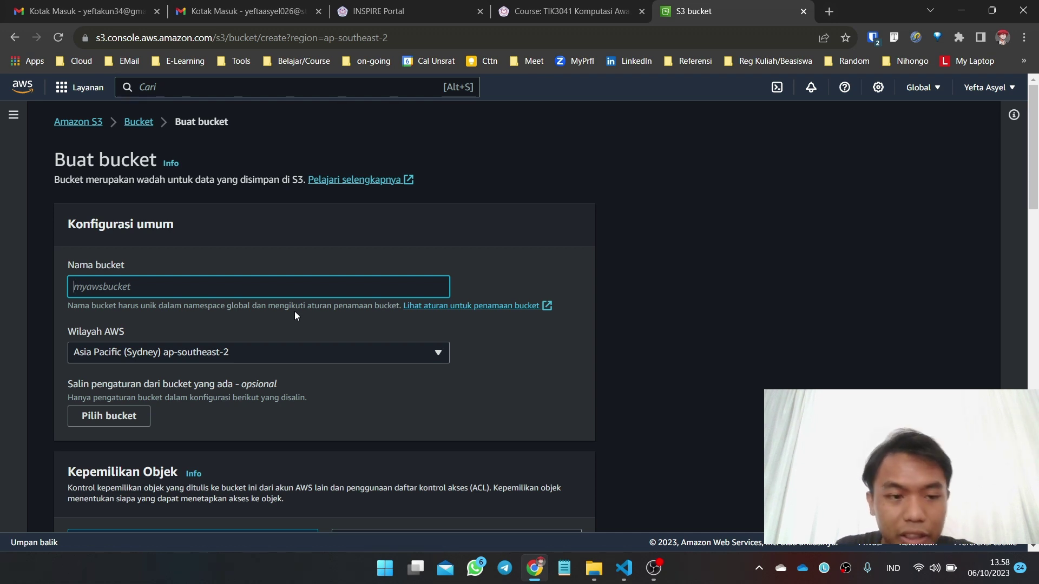
text(k)
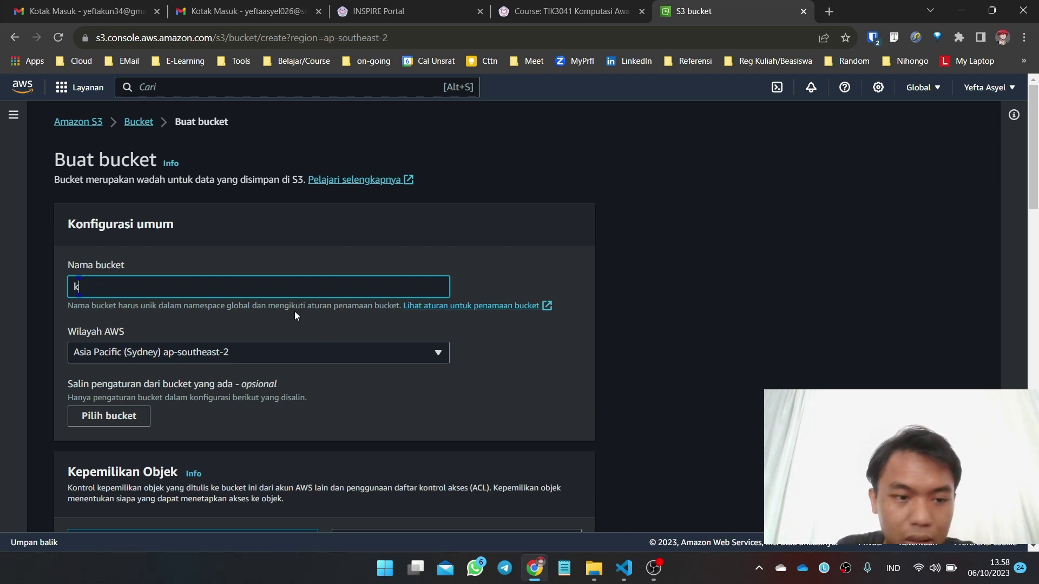
text(elompok)
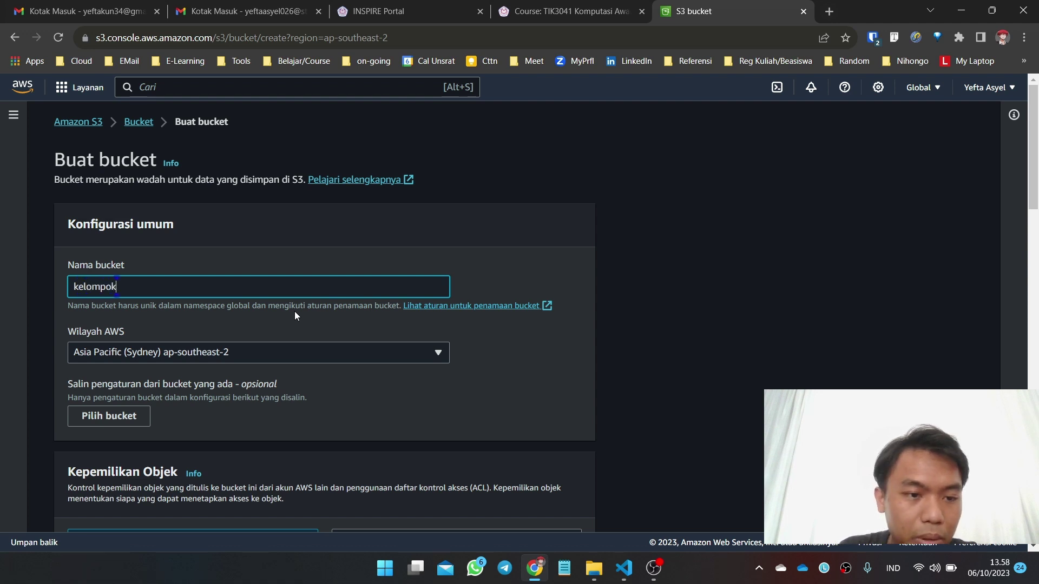
text(-indne)
key(BackSpace)
key(BackSpace)
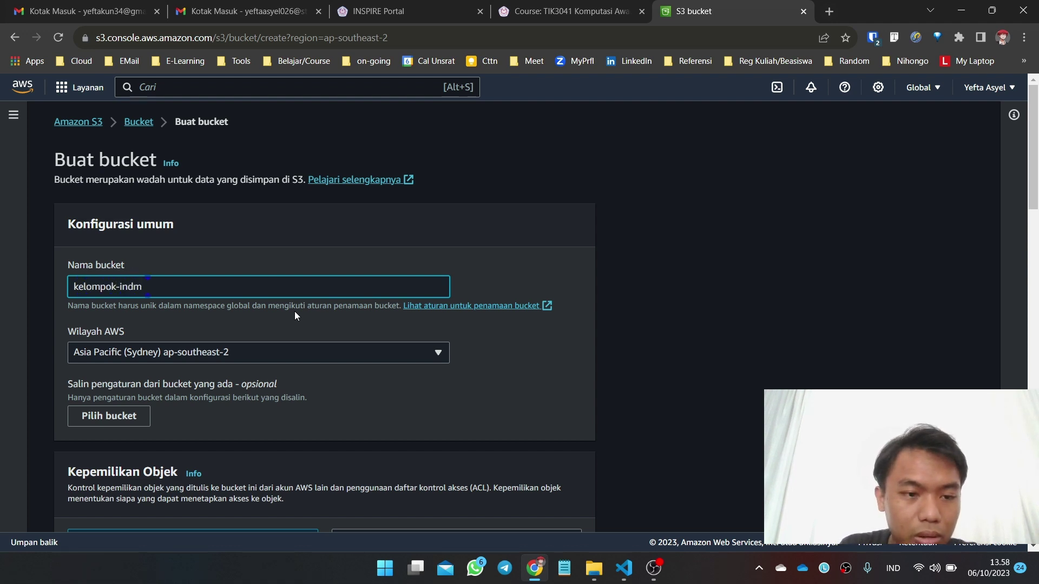
text(ome)
key(BackSpace)
text(ie)
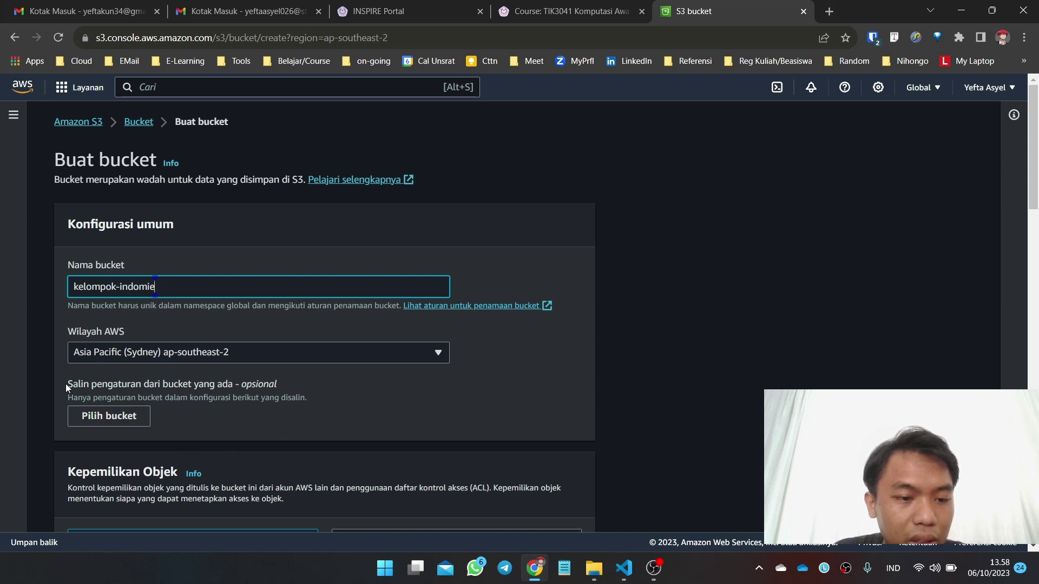
- Enable ACLs (ACL diaktifkan) under the new bucket's object ownership settings
drag(66, 384, 163, 384)
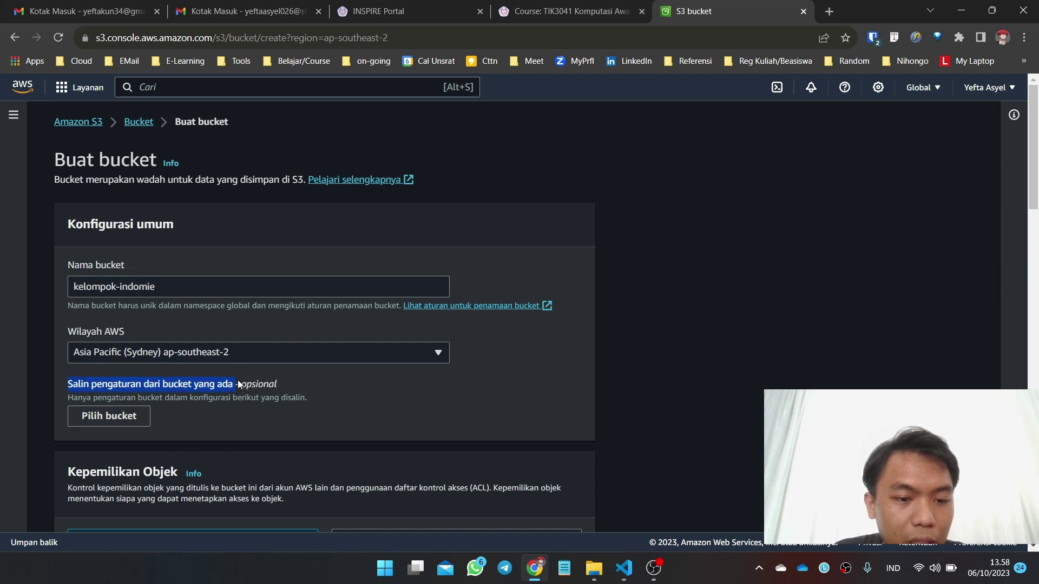
click(260, 385)
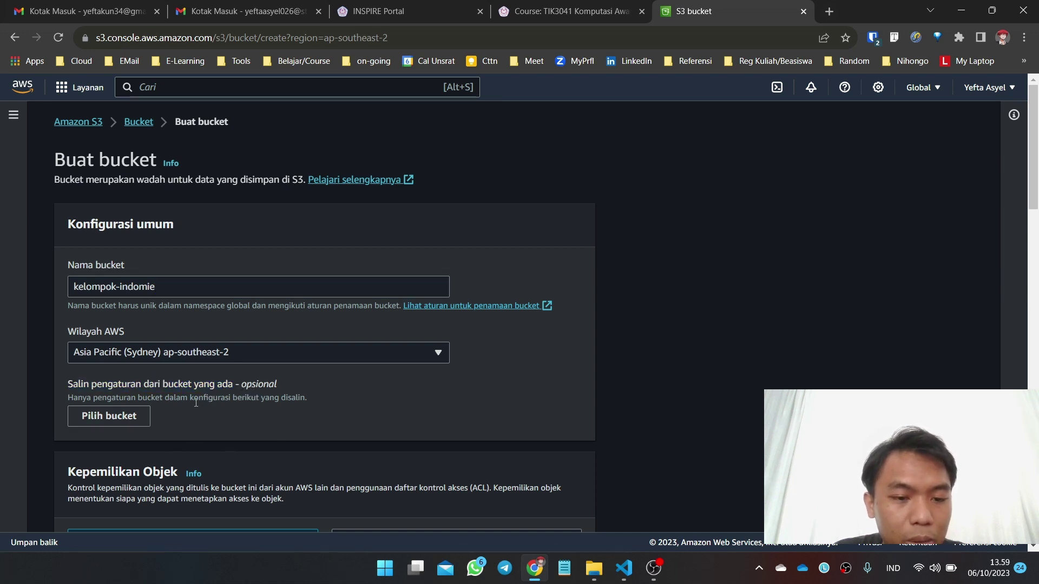
scroll(192, 411, down, 2)
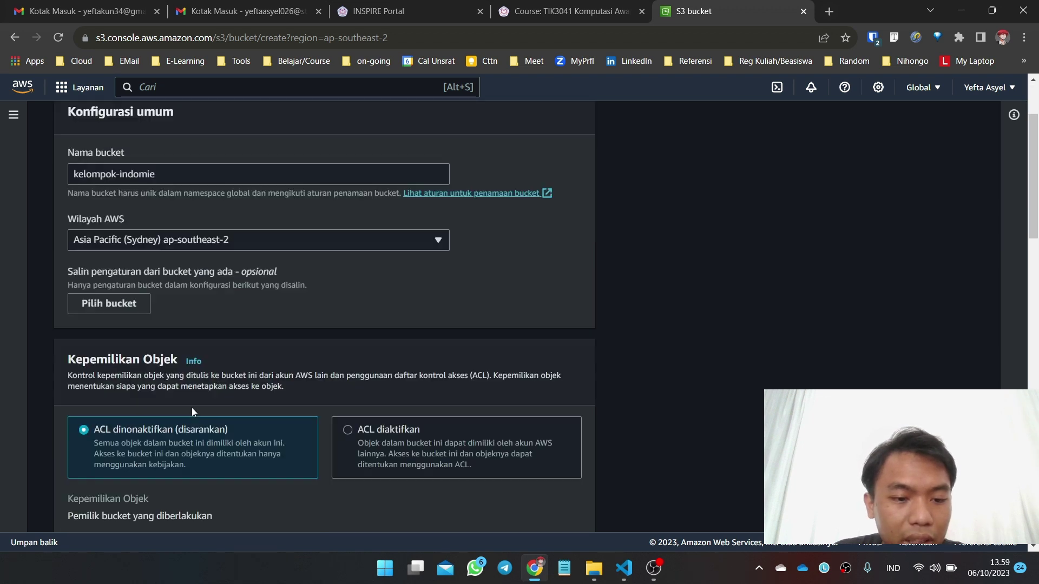
scroll(194, 384, down, 2)
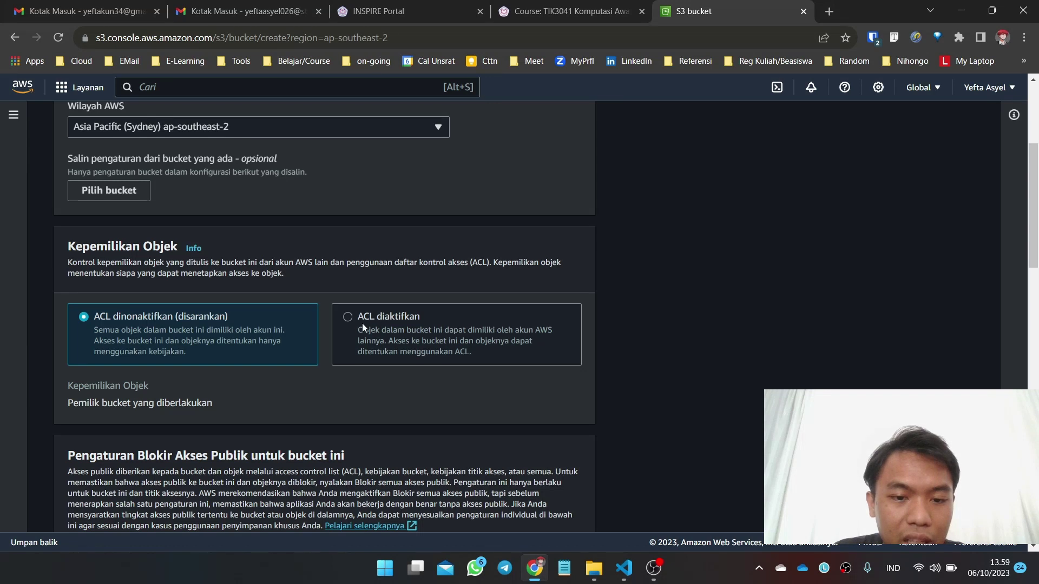
click(379, 318)
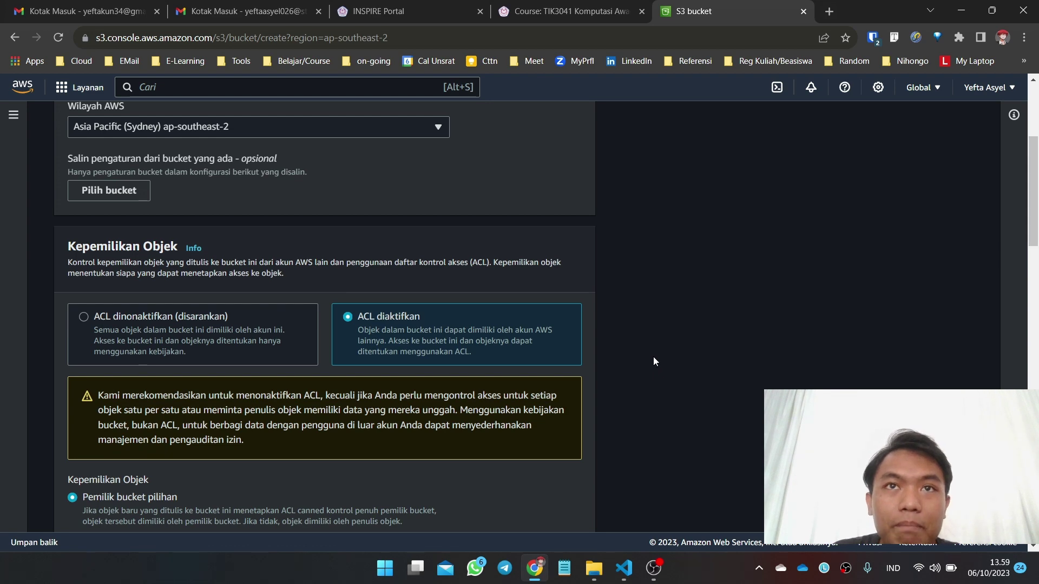
scroll(657, 354, down, 2)
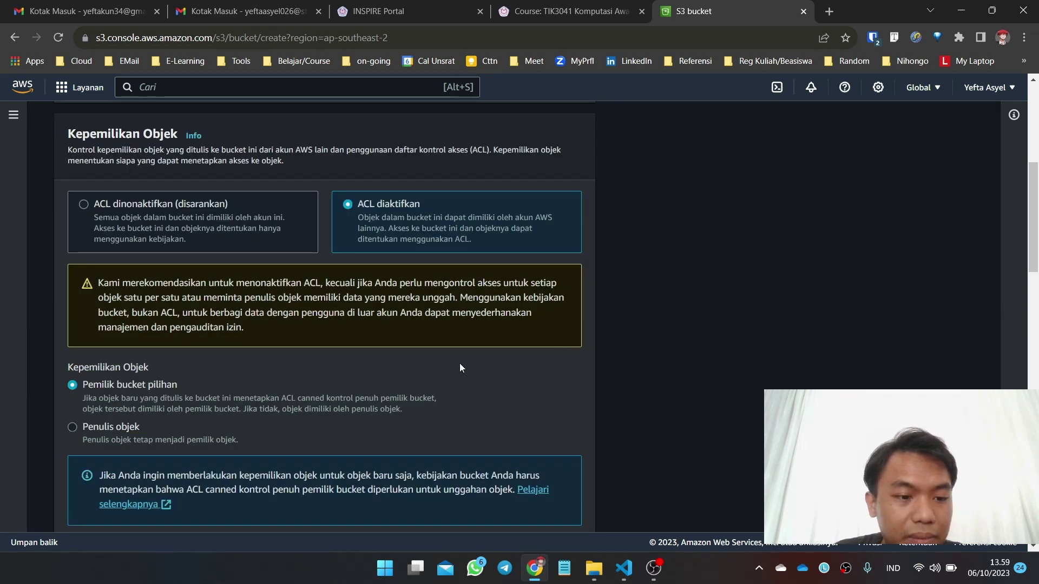
scroll(459, 368, down, 2)
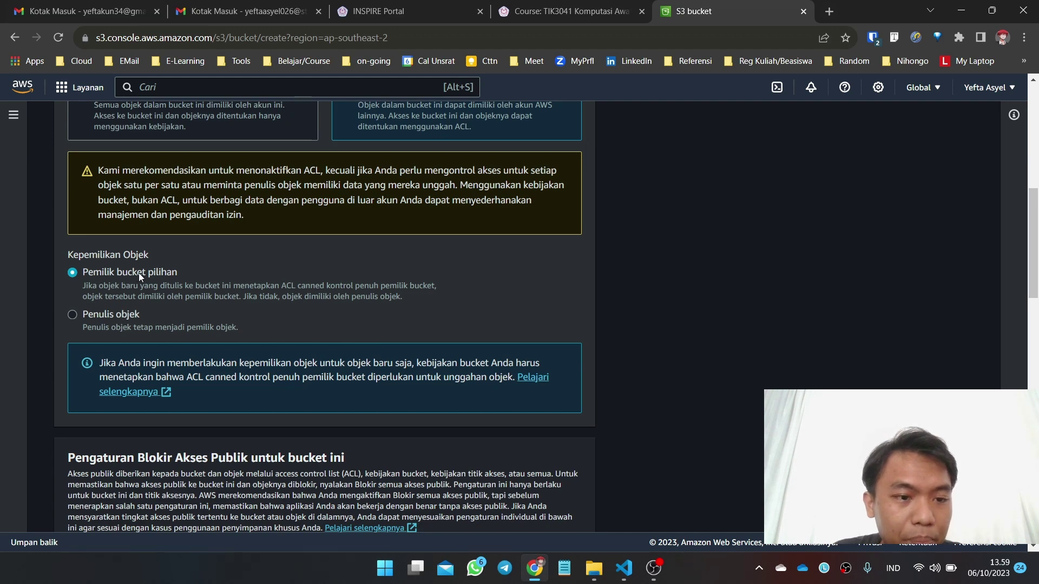
- Turn off blocking of all public access for the bucket and acknowledge that its contents may become public
scroll(229, 272, down, 4)
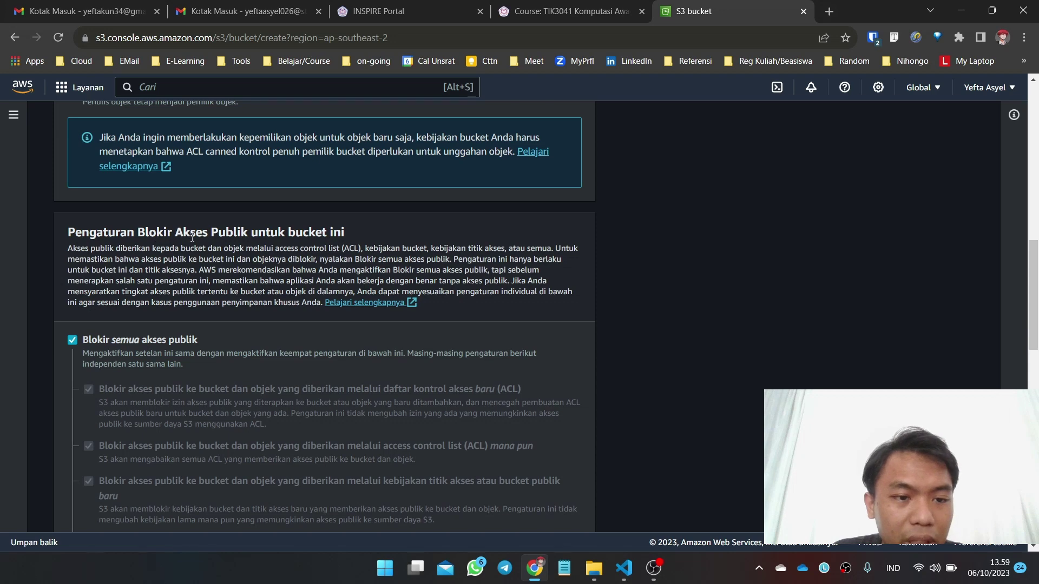
click(72, 343)
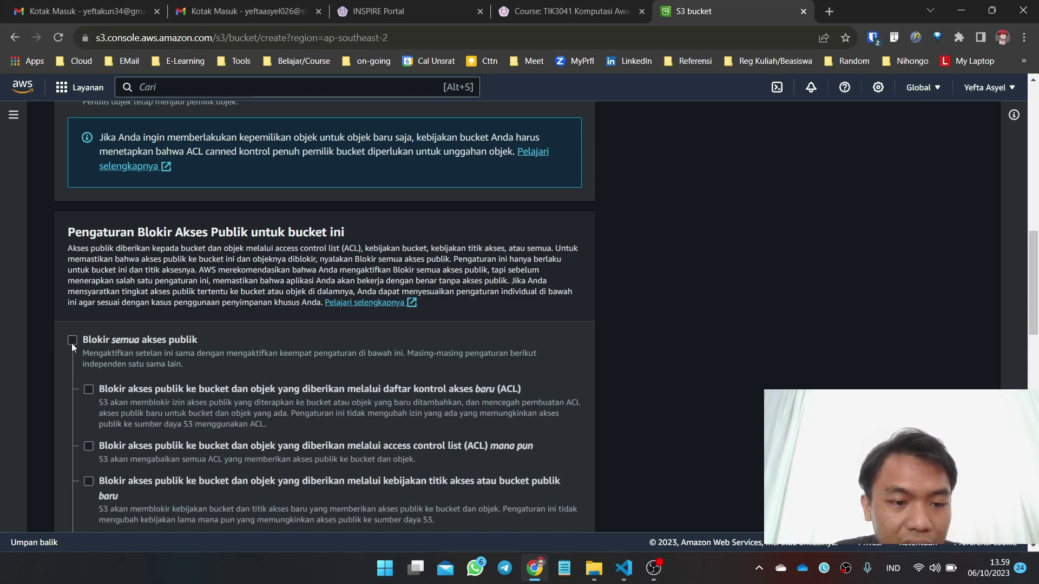
scroll(93, 334, down, 6)
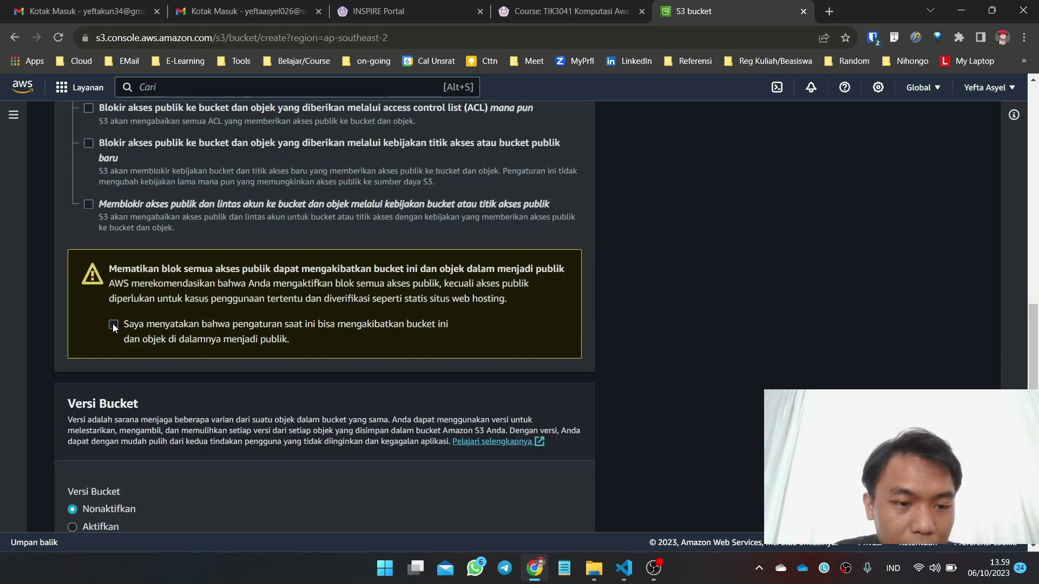
click(113, 325)
- Review the versioning, tag and default encryption settings, leave them at their defaults, and create the bucket
scroll(123, 337, down, 4)
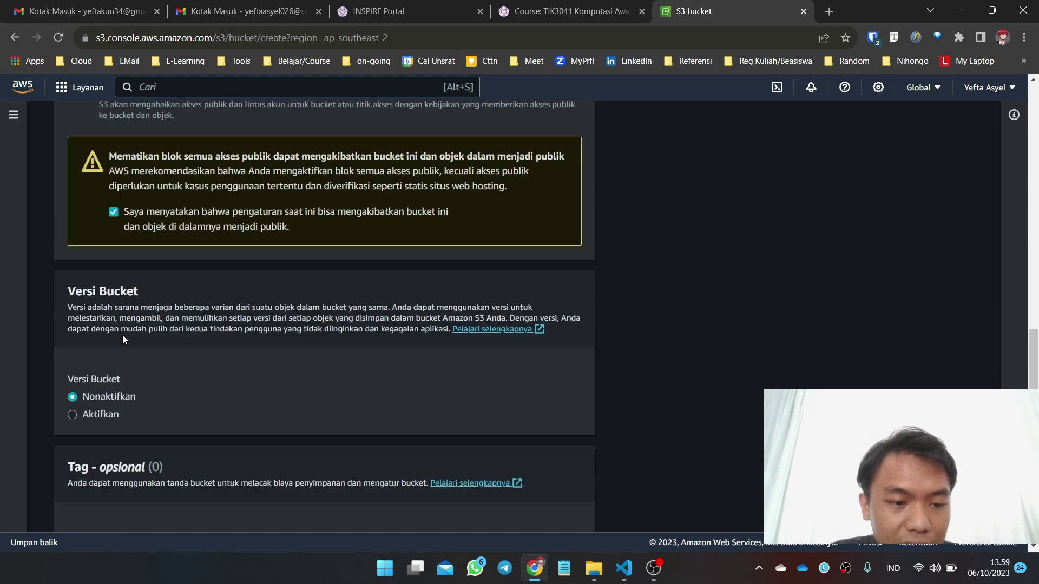
scroll(173, 345, down, 2)
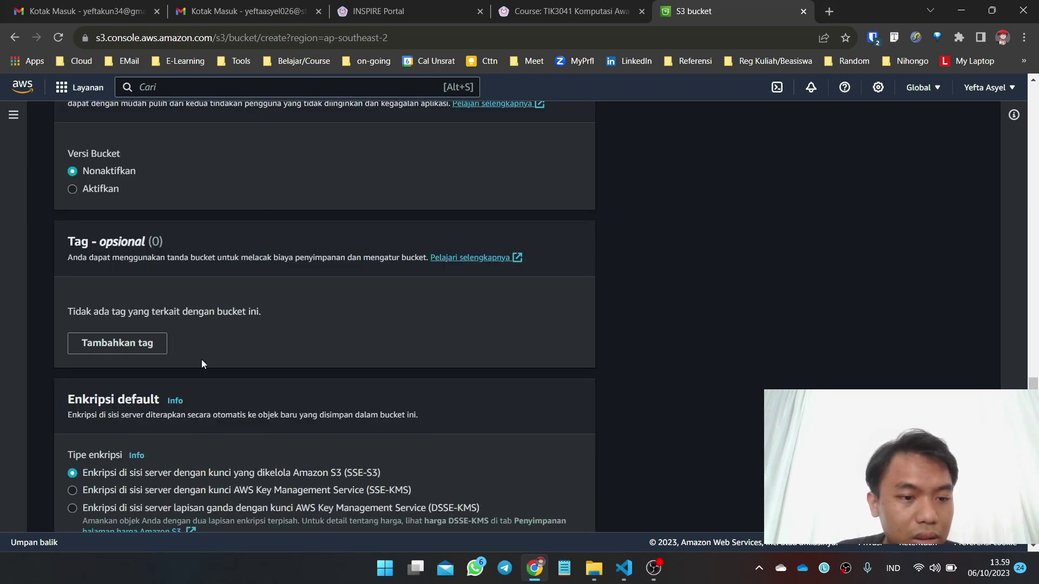
scroll(223, 425, down, 4)
scroll(224, 419, up, 2)
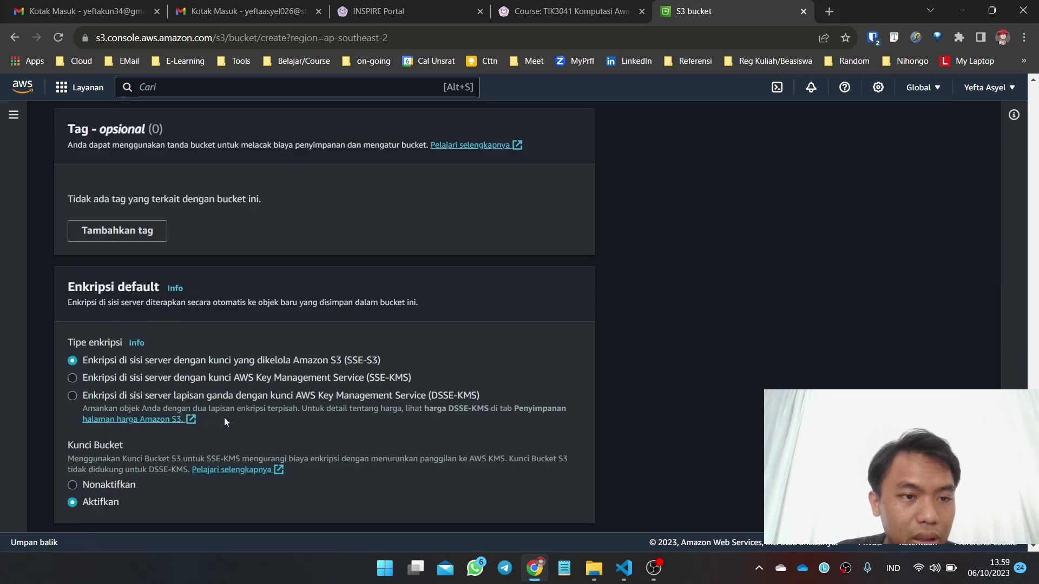
right_click(103, 133)
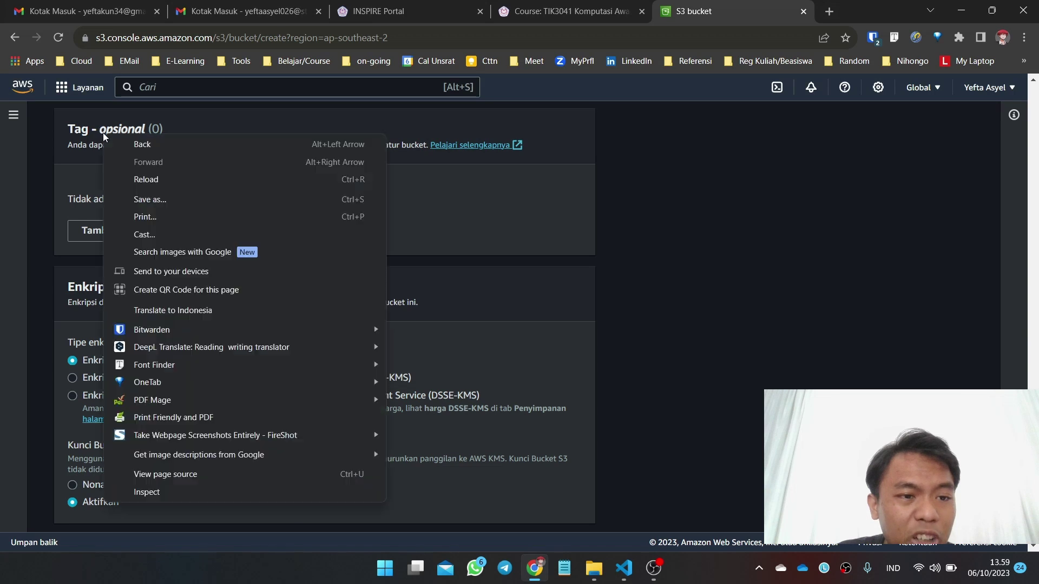
click(112, 131)
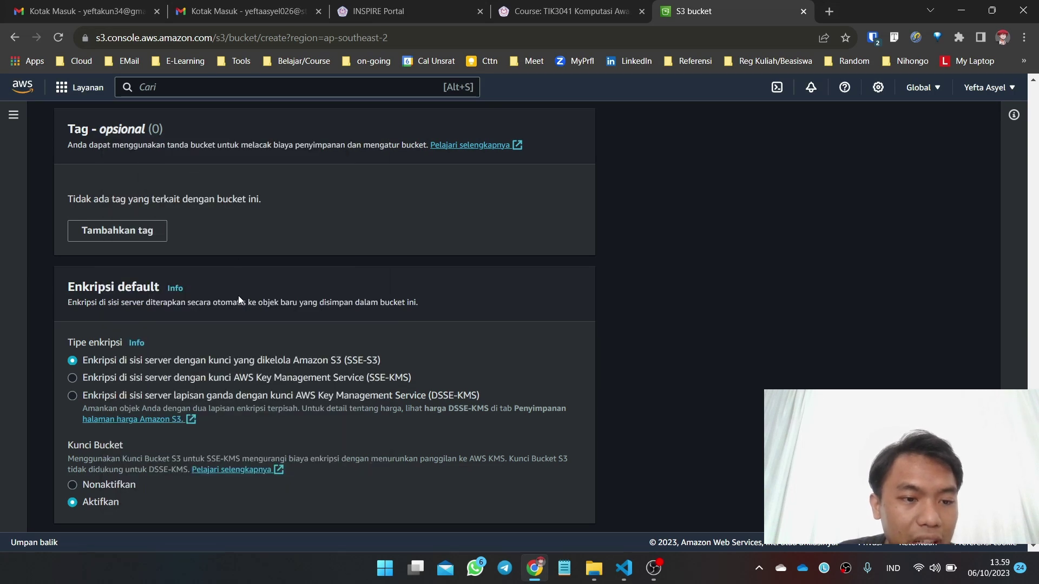
scroll(244, 314, down, 3)
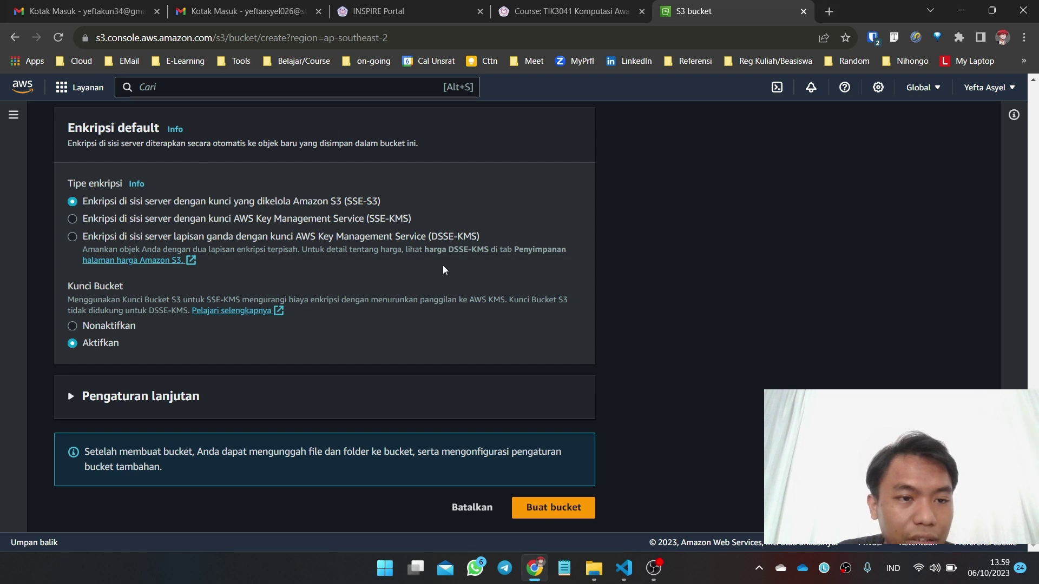
scroll(606, 385, up, 2)
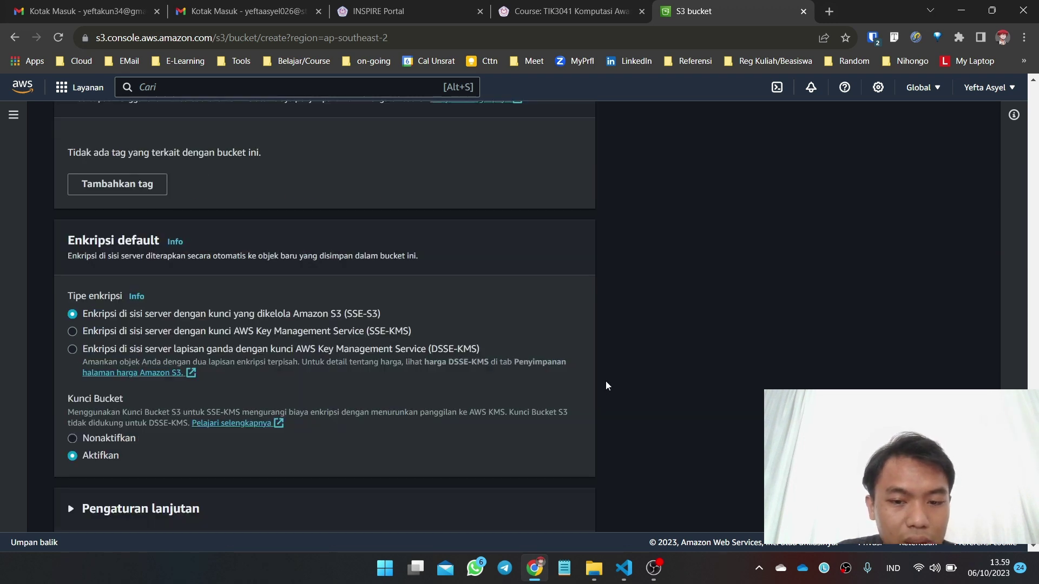
scroll(606, 386, down, 2)
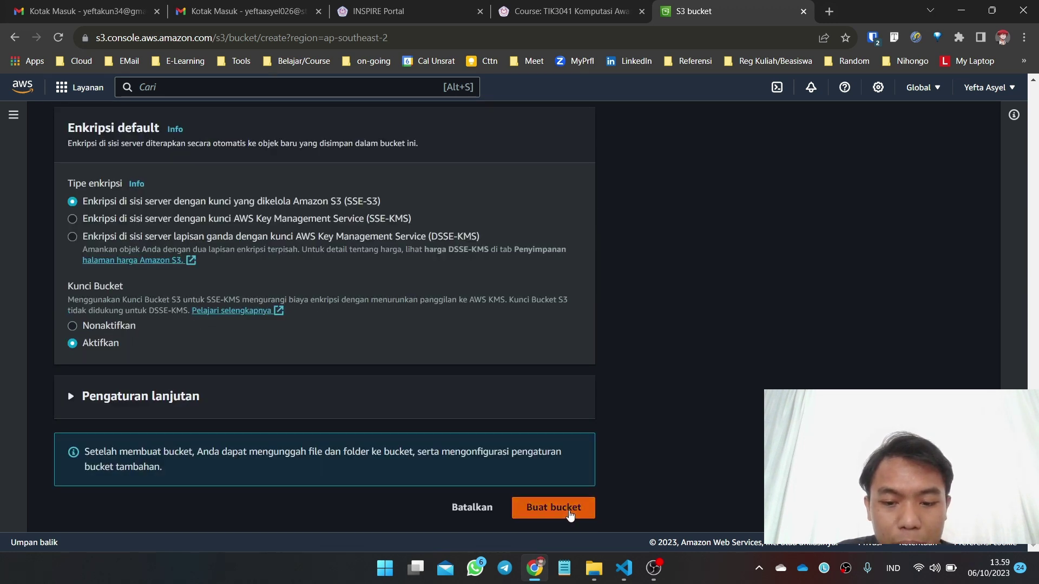
click(570, 511)
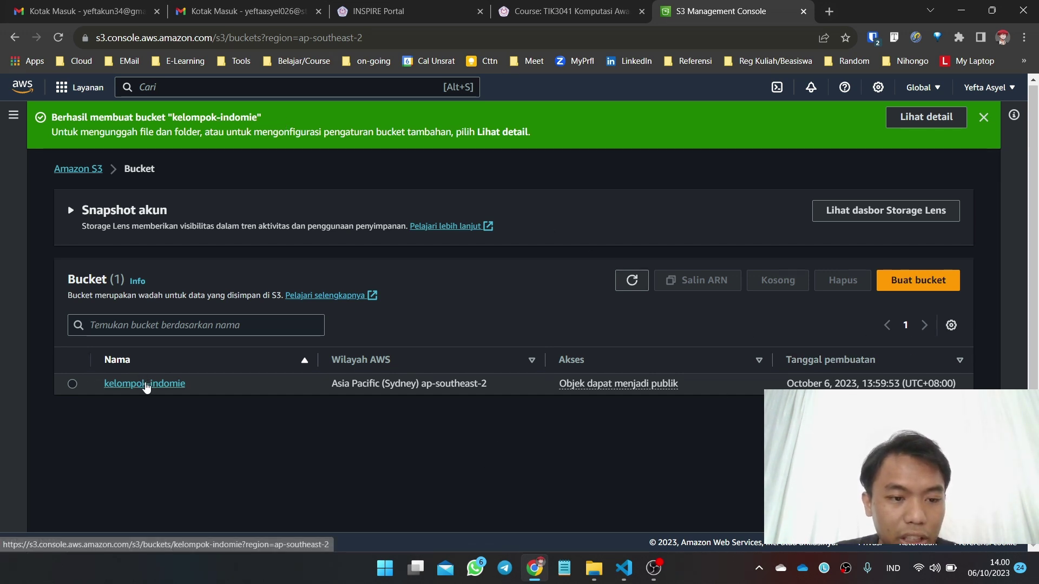
- Create a folder named folderku in the kelompok-indomie bucket, leaving the encryption key unspecified
click(147, 385)
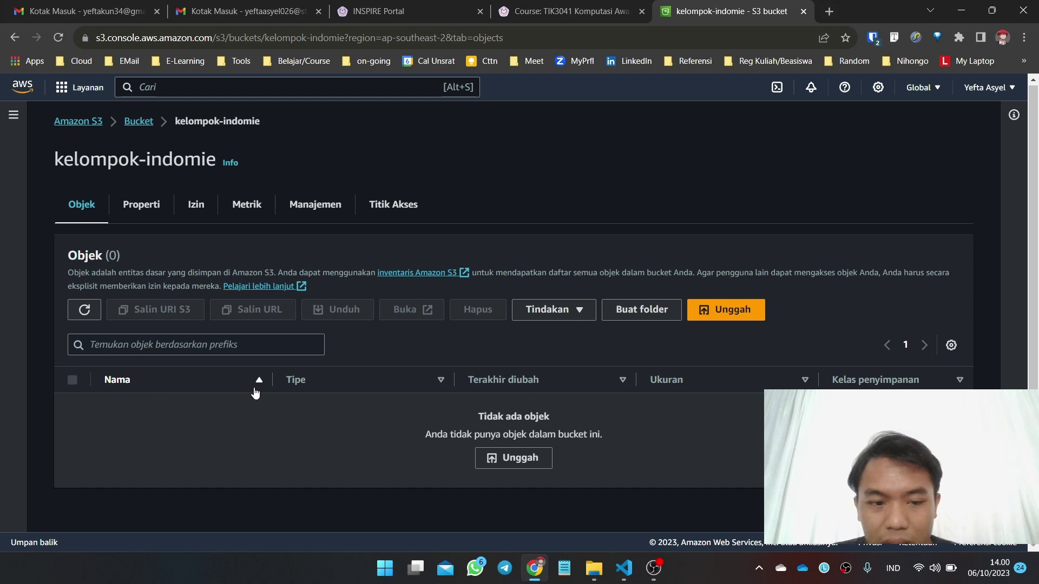
click(642, 310)
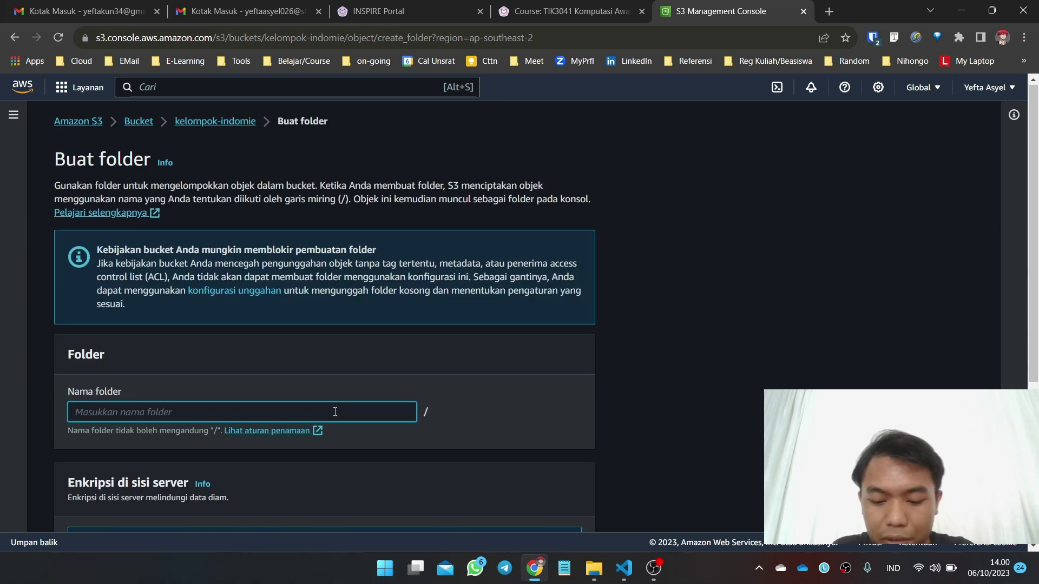
text(folderku)
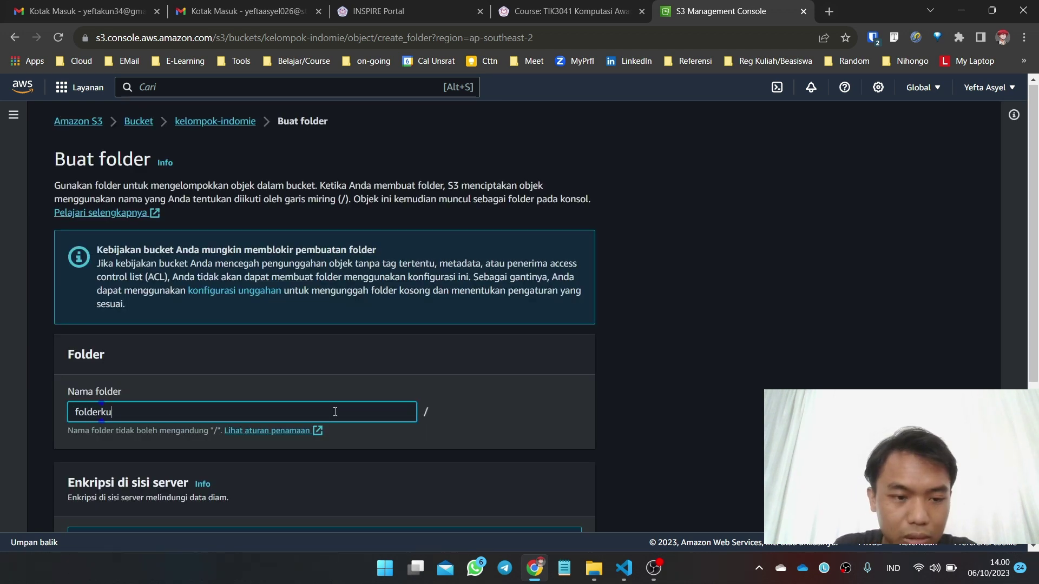
scroll(379, 395, down, 5)
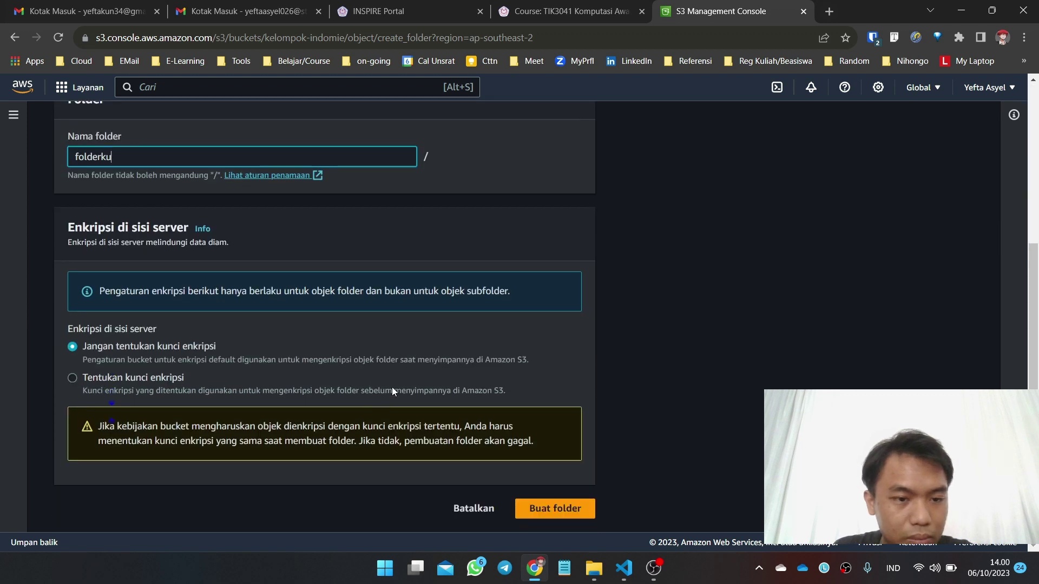
click(549, 507)
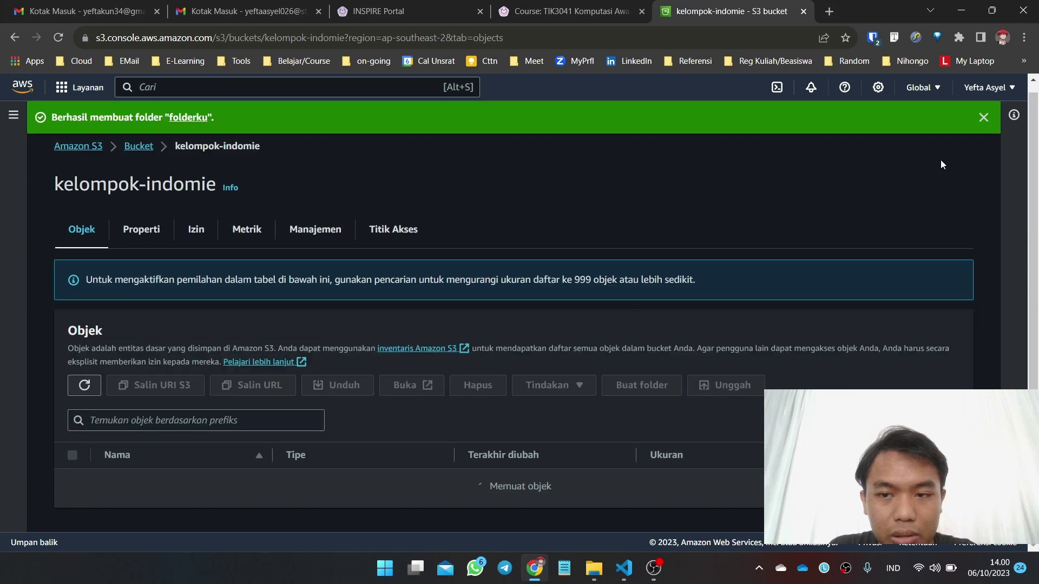
click(984, 118)
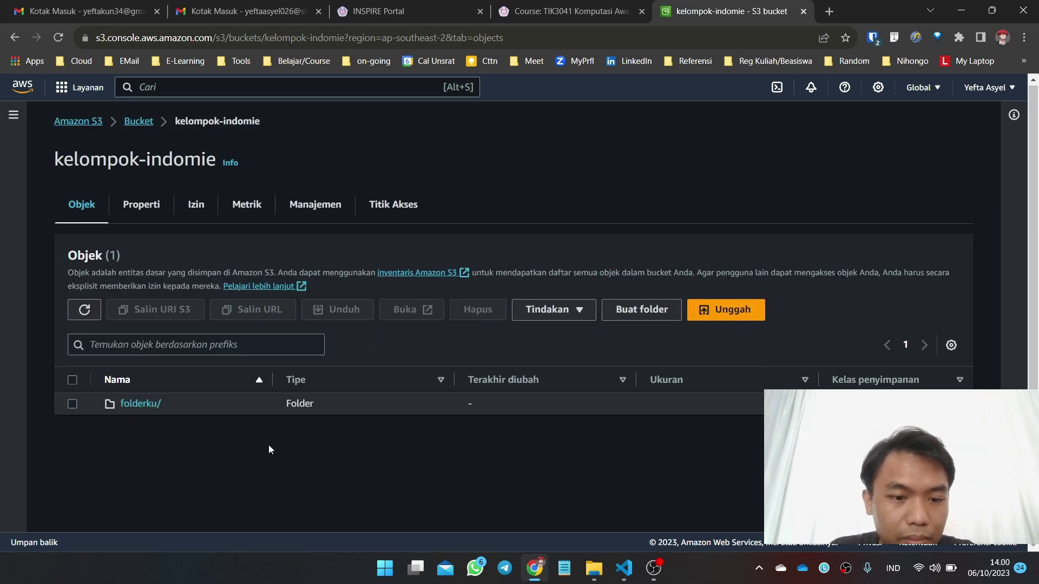
- Open the folderku folder and start an upload into it
click(138, 406)
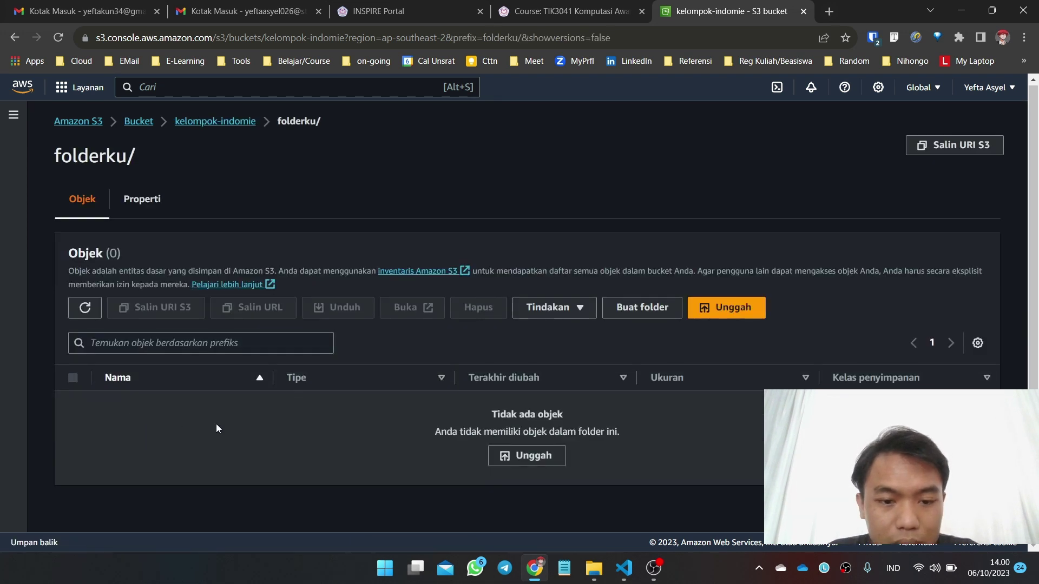
click(731, 304)
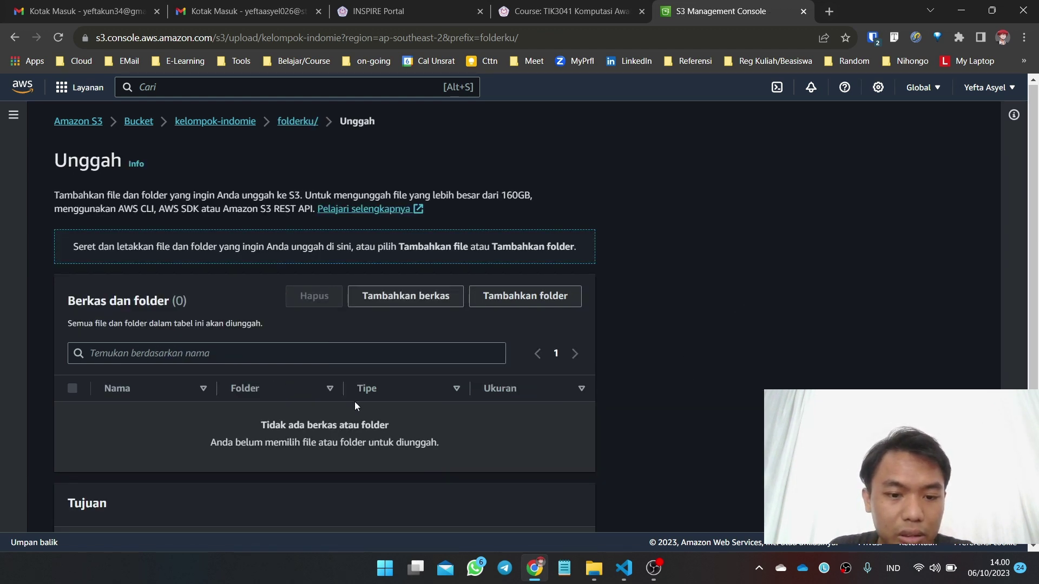
scroll(355, 401, down, 2)
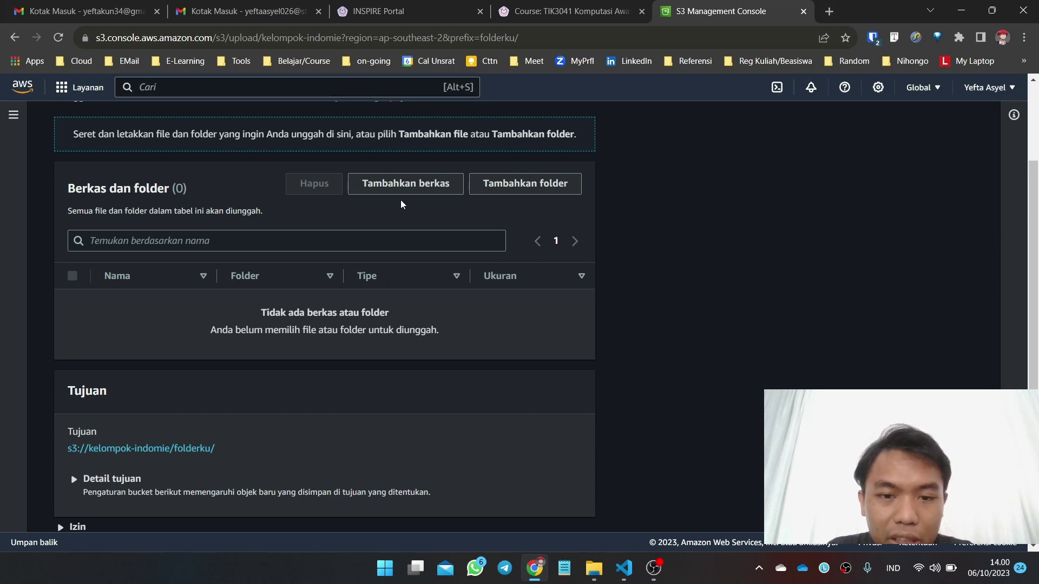
- Switch to Visual Studio Code, dismiss the Copilot notifications, and create a file named Notes.txt in the code folder
click(623, 571)
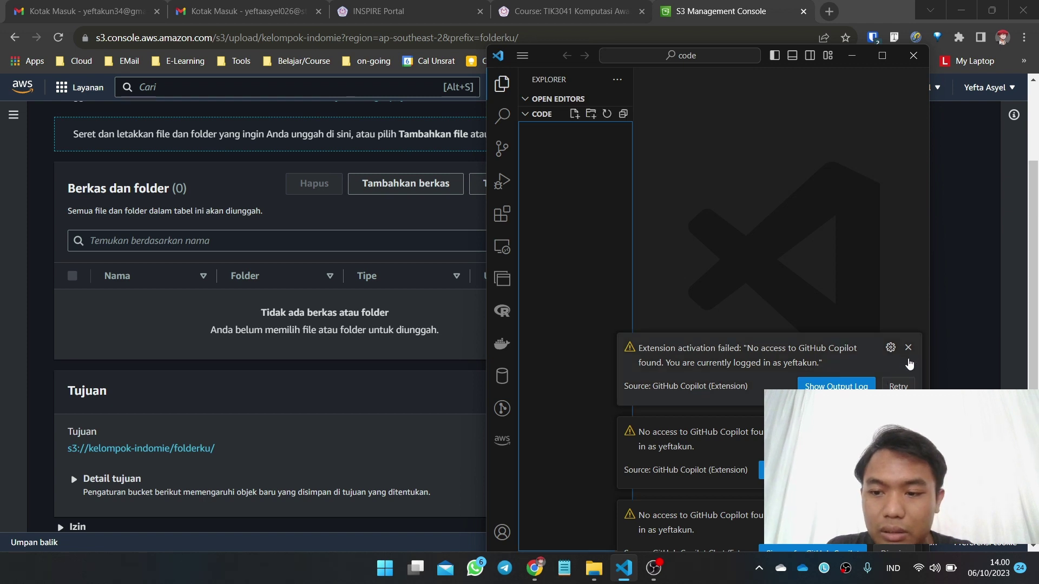
click(908, 347)
click(908, 431)
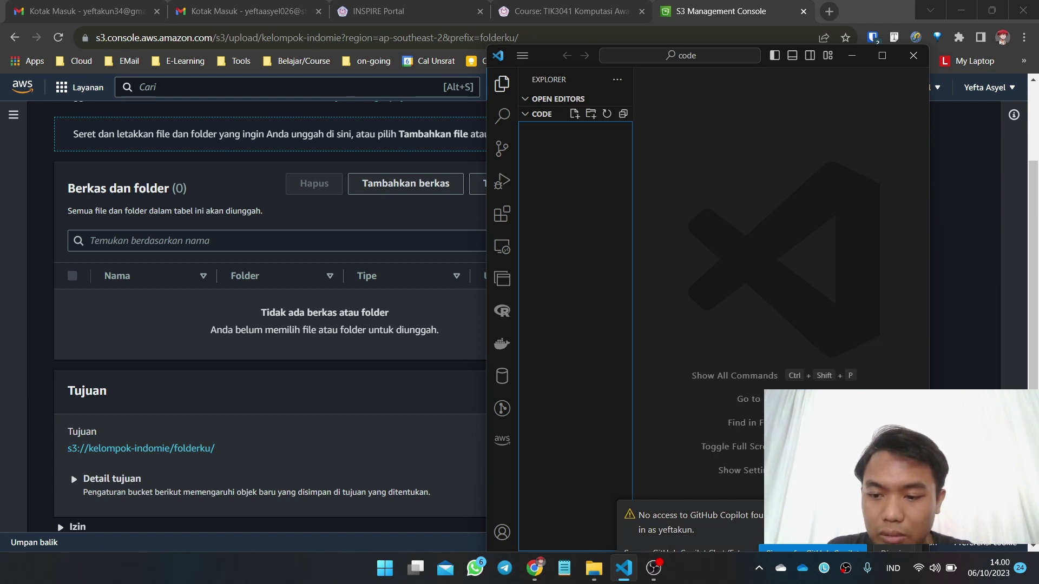
click(574, 114)
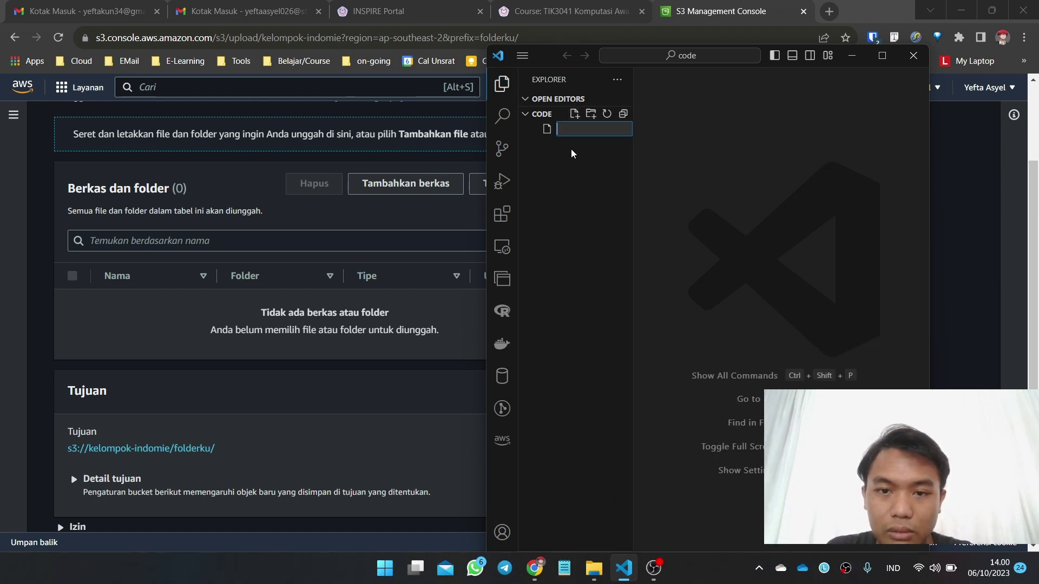
text(.txt)
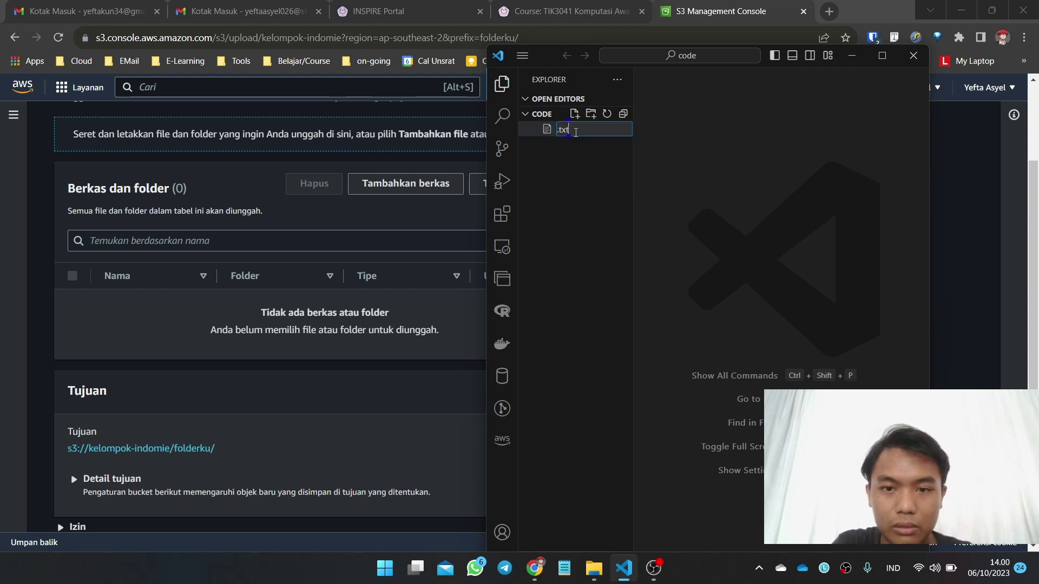
key(Home)
text(No)
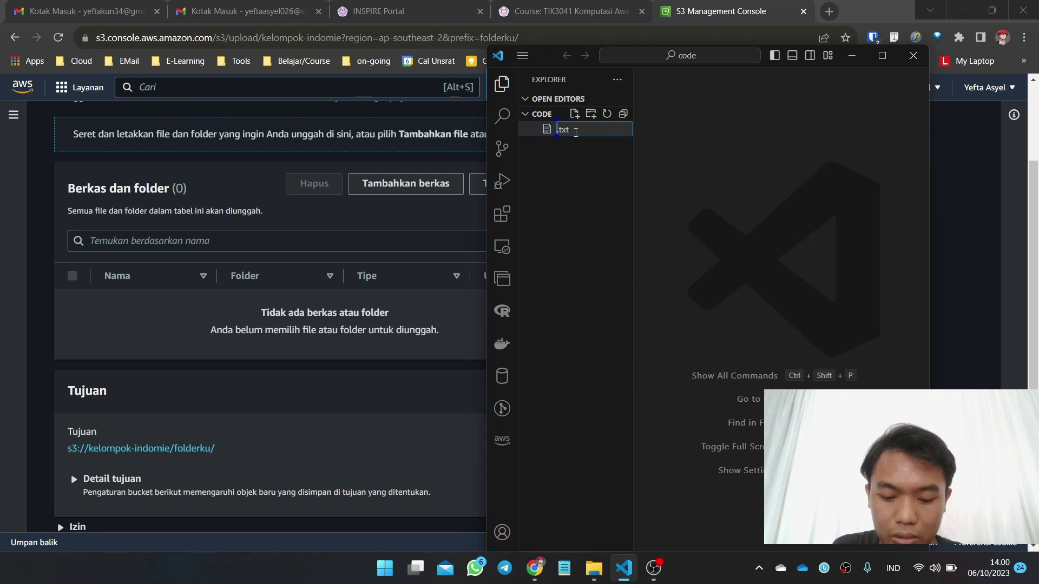
text(tes)
key(Return)
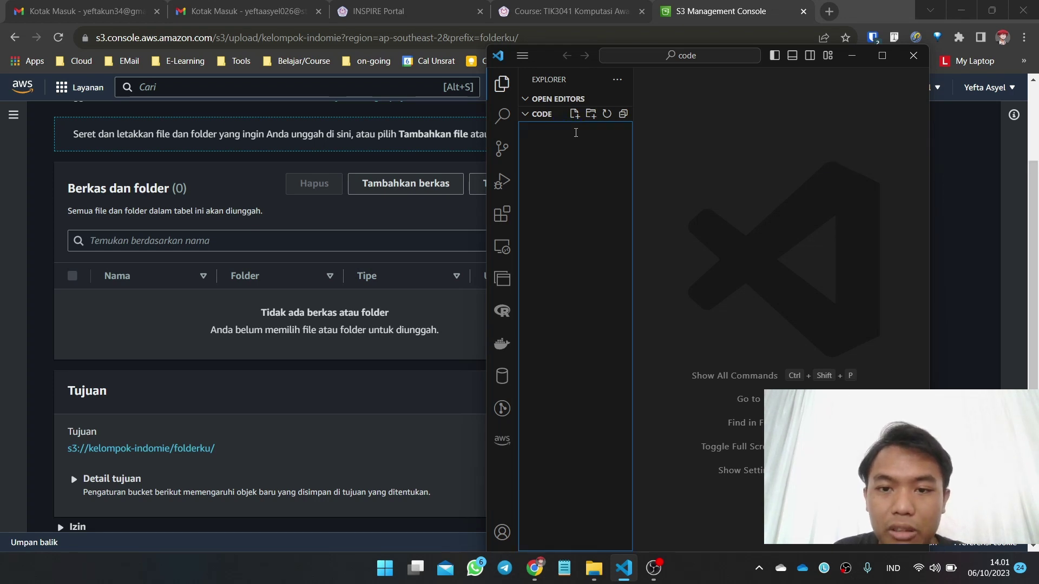
- Write "halo dunia" in Notes.txt, save and close the file, and return to the S3 upload page
click(732, 128)
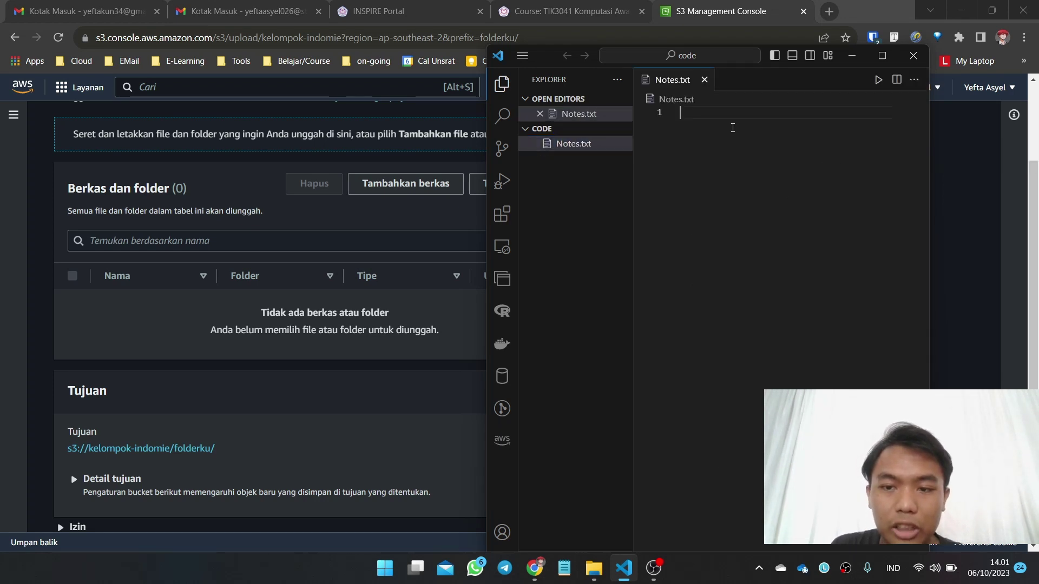
text(halo dunia)
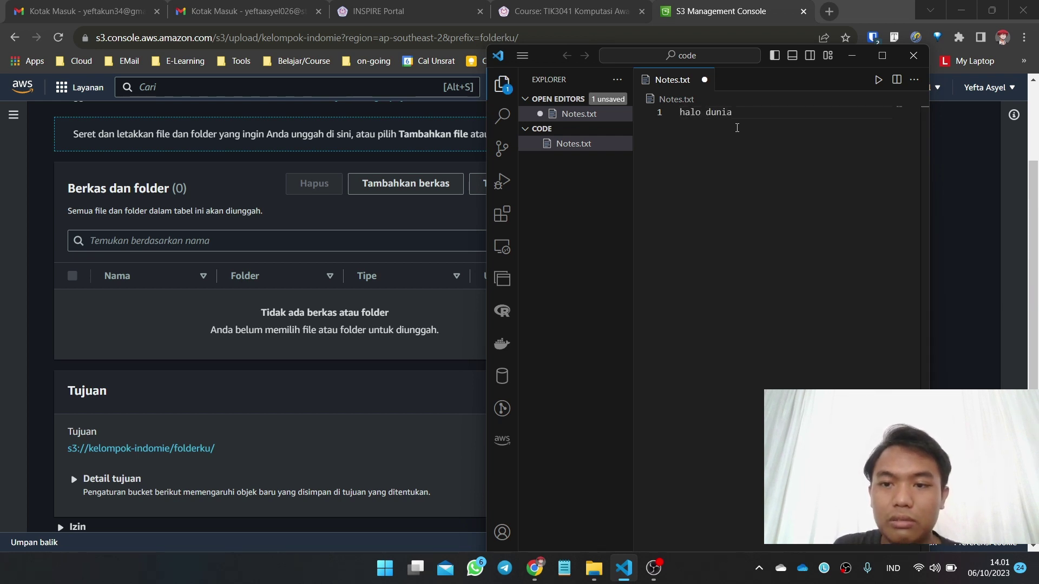
key(ctrl+s)
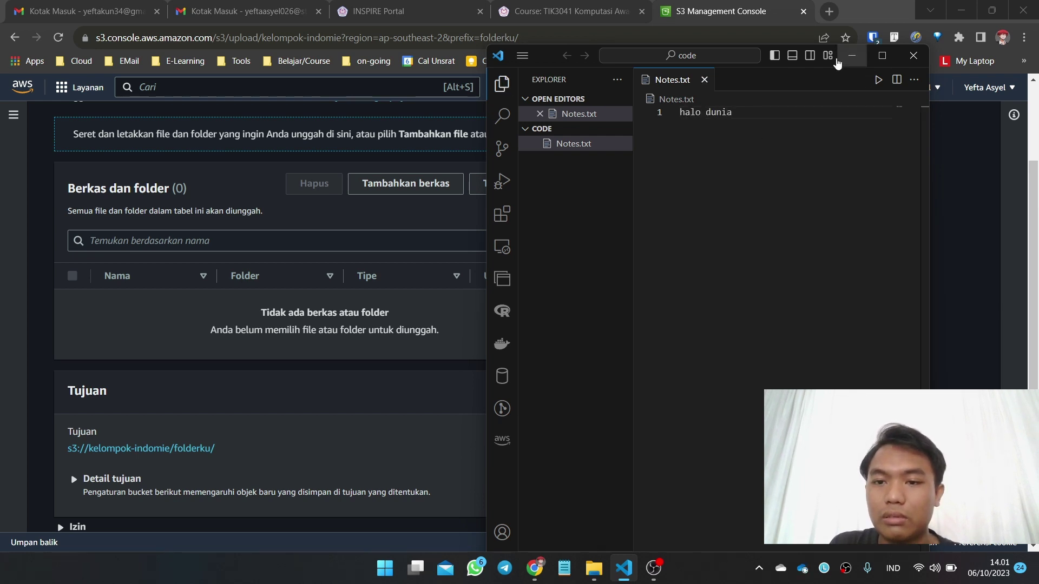
key(ctrl+w)
click(857, 57)
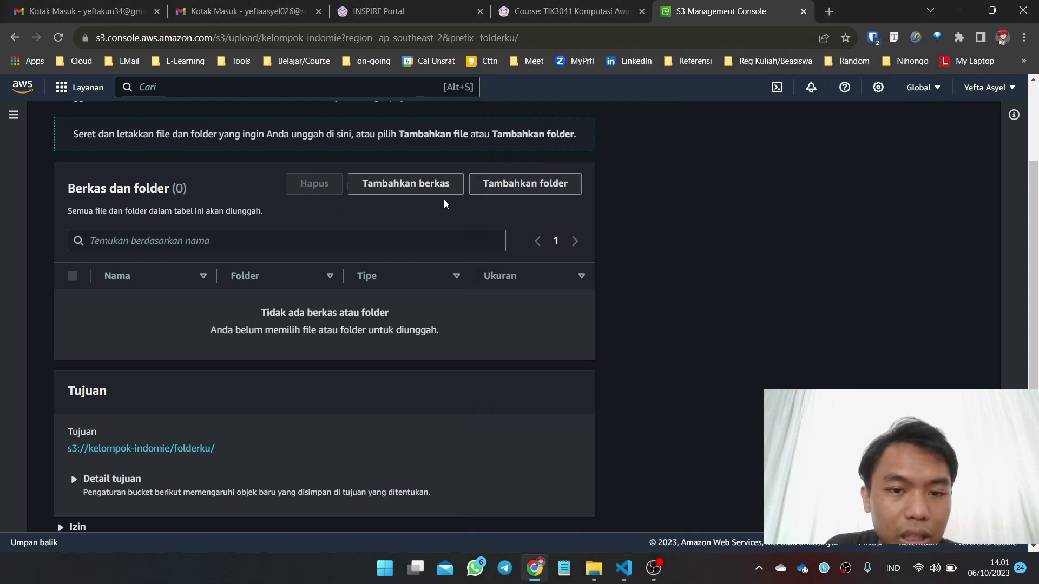
- Add Notes.txt to the upload from Semester 3 > 2a. Komputasi Awan (TIK3041G) > Tugas > Tugas 5 - S3 > code
click(423, 192)
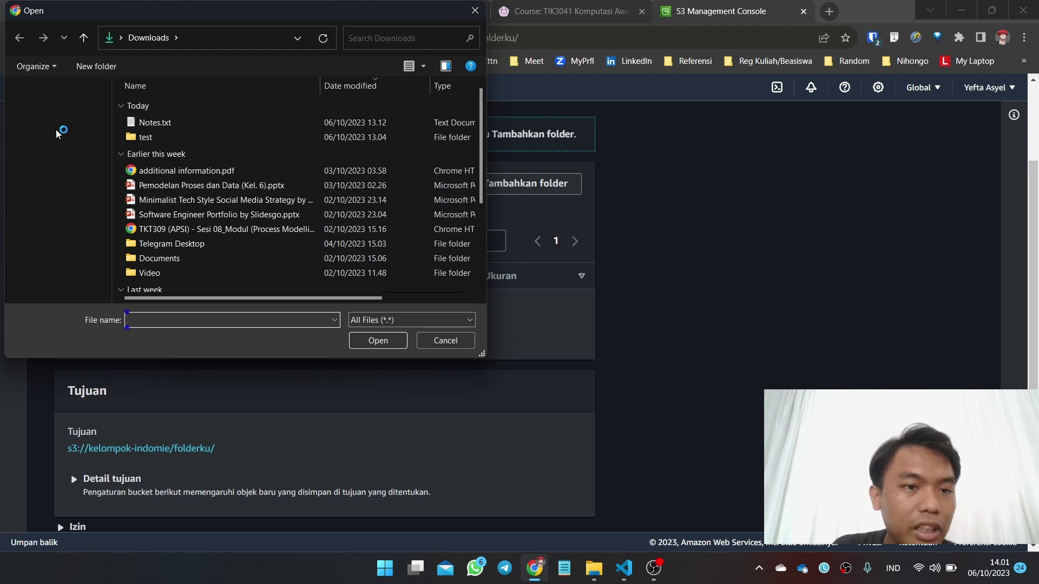
scroll(59, 271, down, 2)
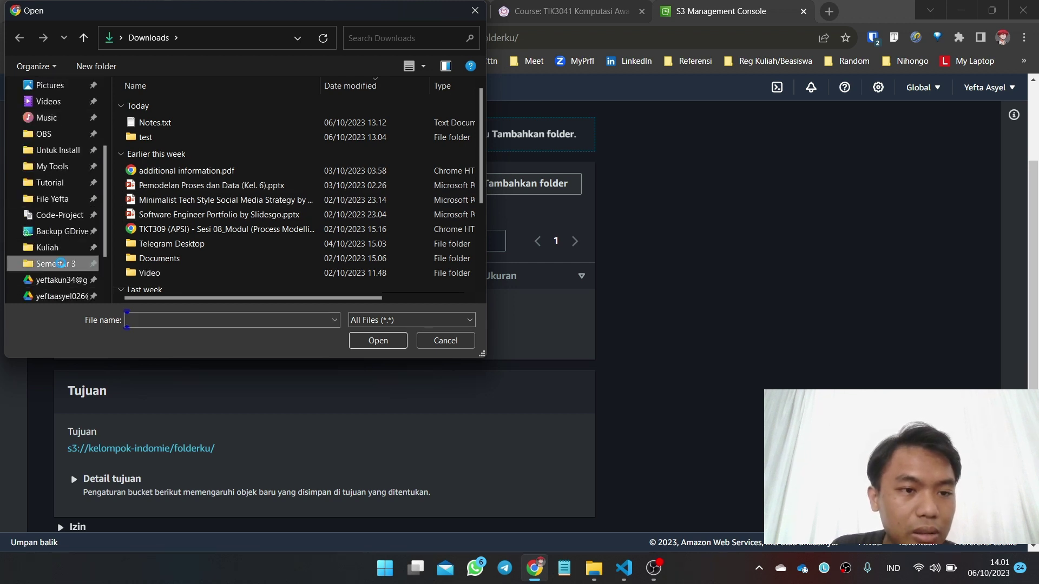
click(61, 263)
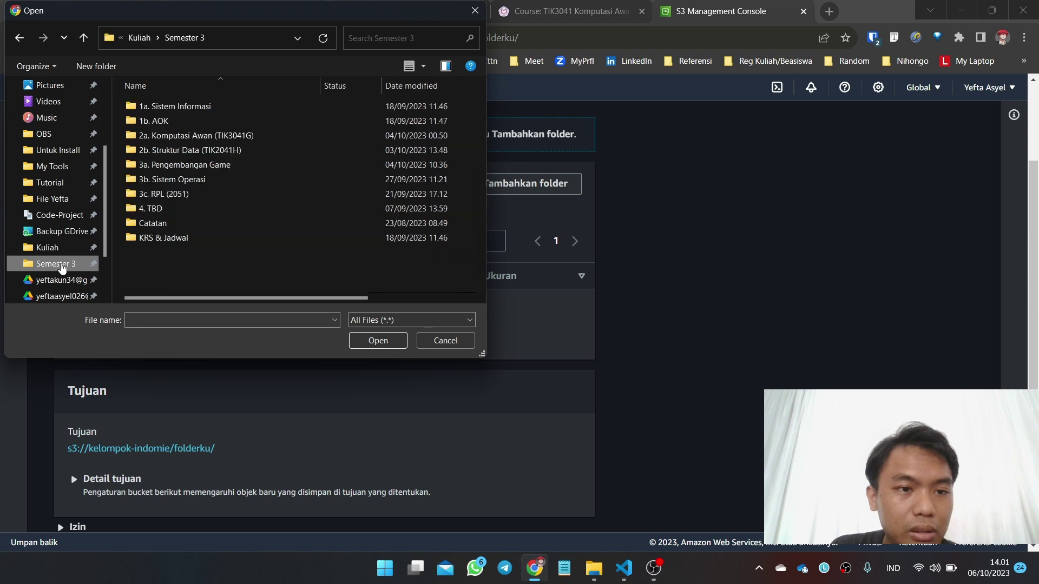
double_click(168, 135)
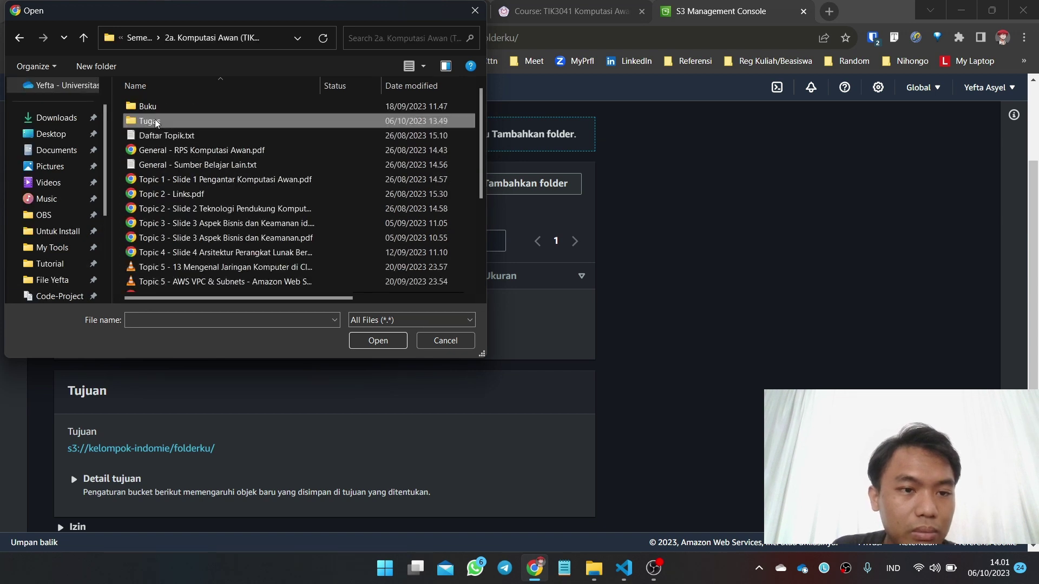
double_click(157, 123)
double_click(153, 165)
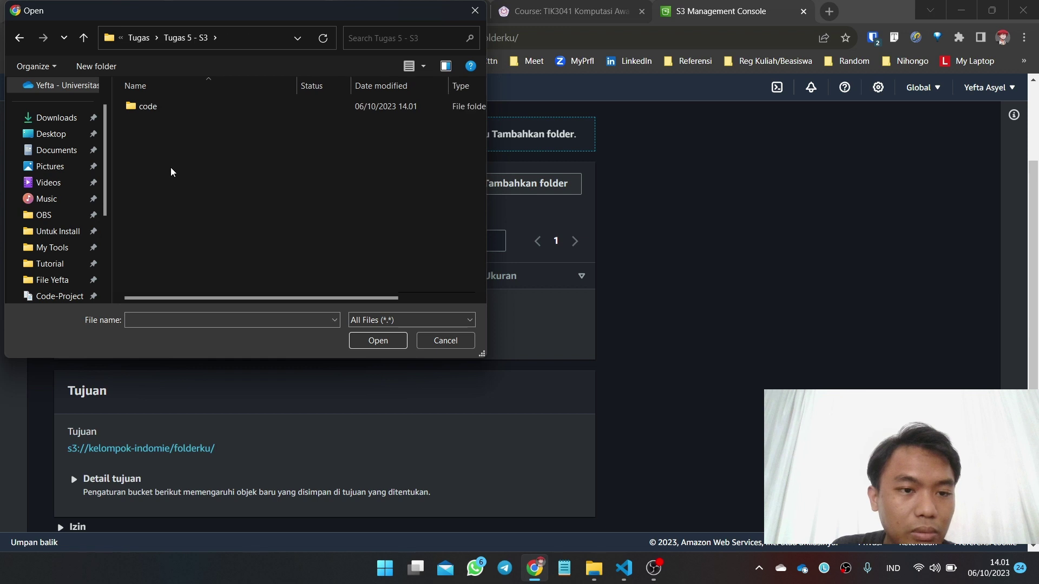
double_click(156, 110)
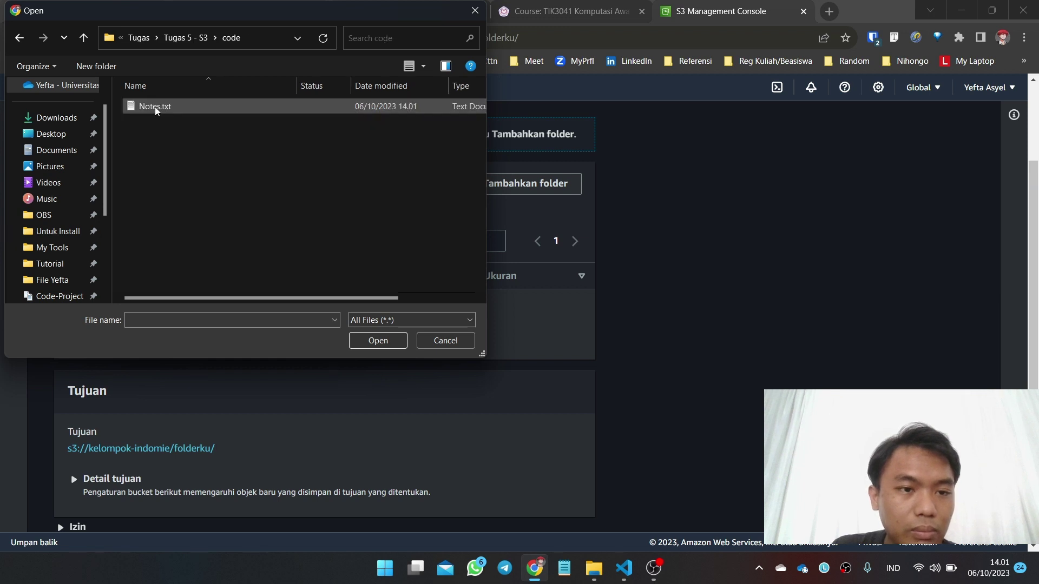
click(156, 107)
click(373, 341)
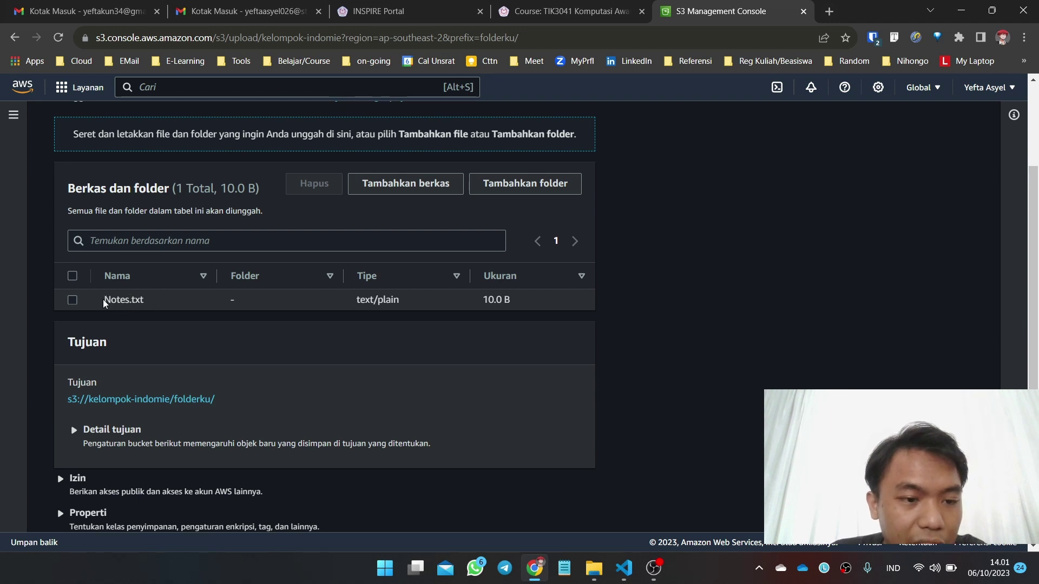
- Review the ACL permissions, upload Notes.txt to folderku with the predefined private access (Pribadi) kept, and close the upload status
scroll(149, 309, down, 1)
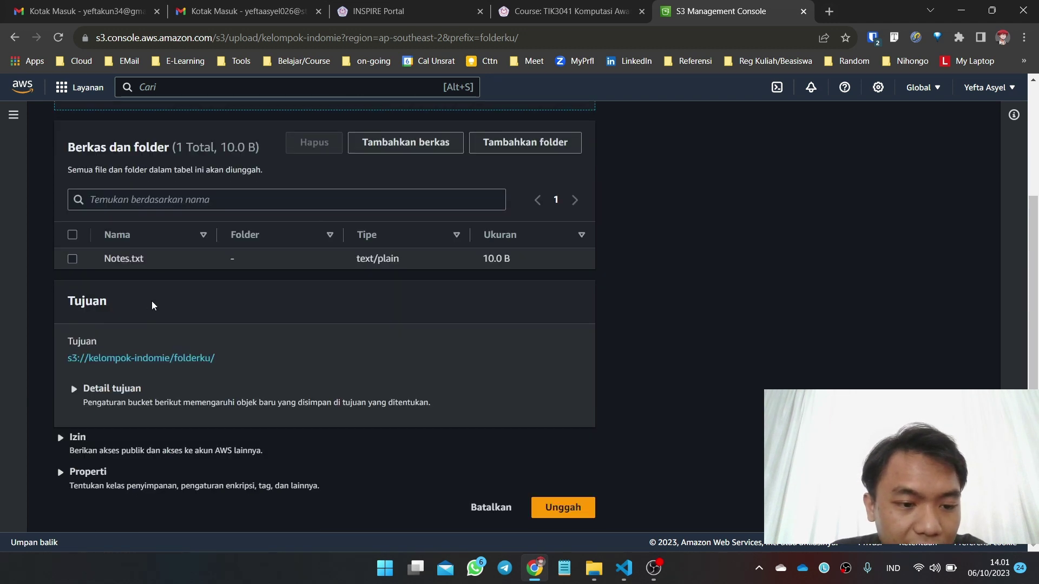
click(64, 439)
scroll(103, 428, down, 4)
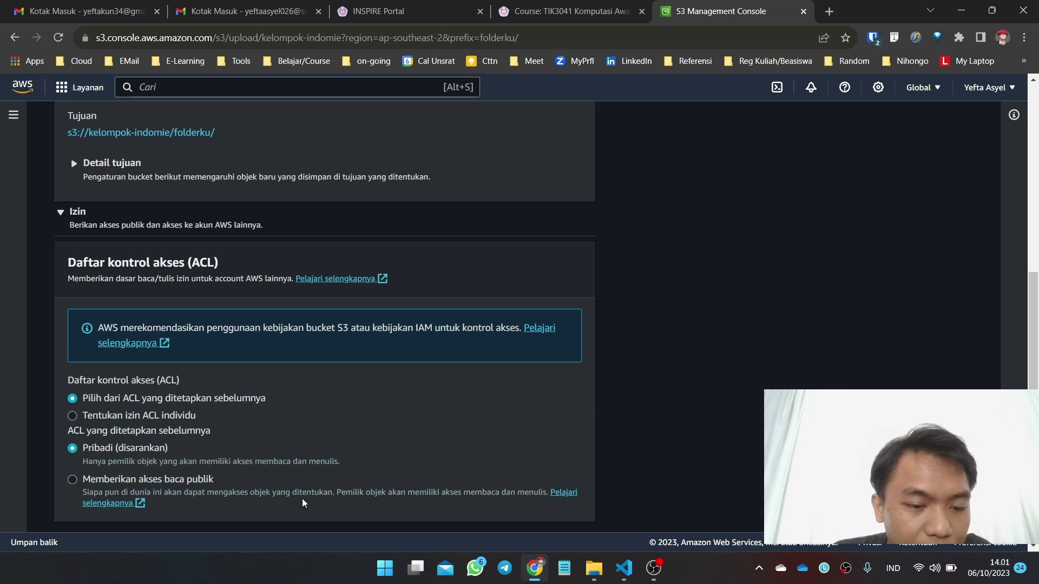
scroll(283, 496, down, 2)
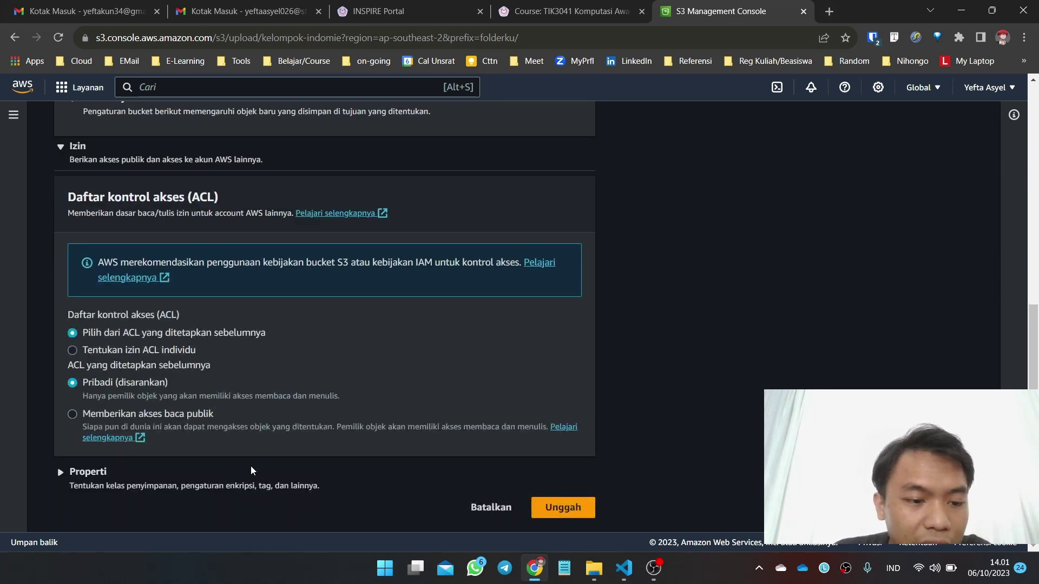
click(563, 513)
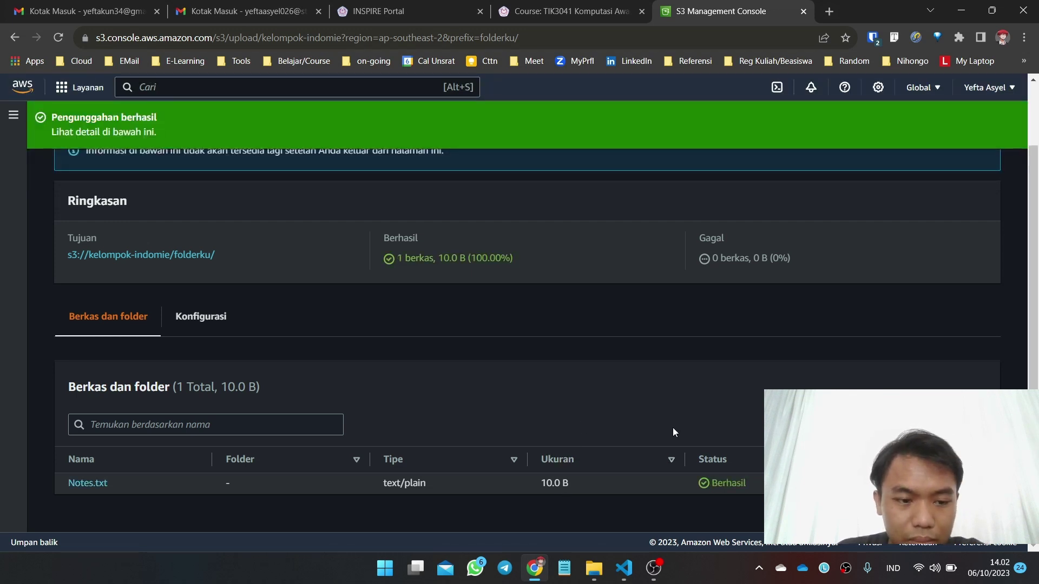
scroll(673, 432, up, 2)
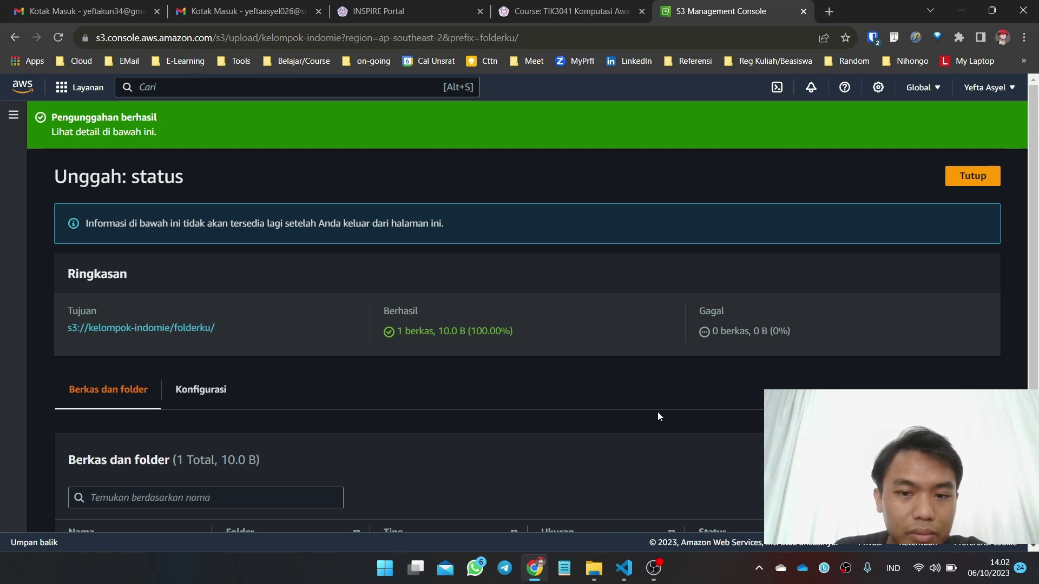
click(972, 183)
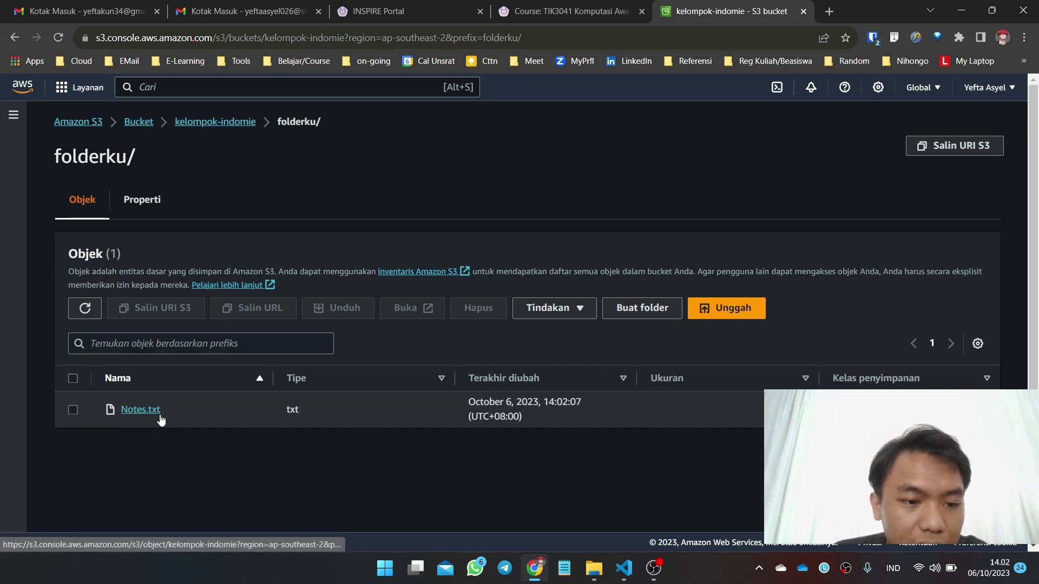
- Open the details of Notes.txt in folderku and examine its object overview and management properties
click(142, 409)
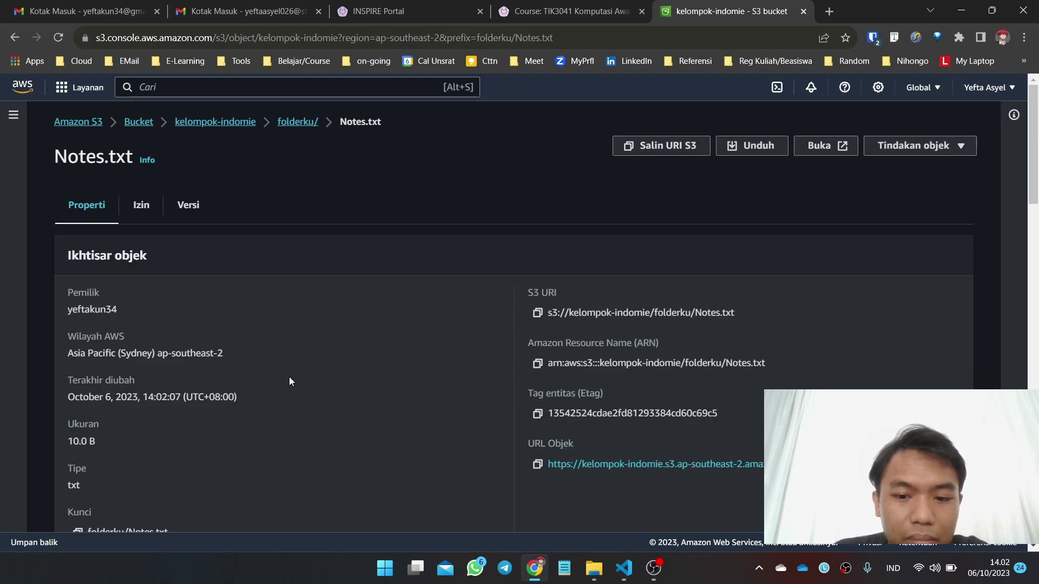
scroll(116, 377, down, 2)
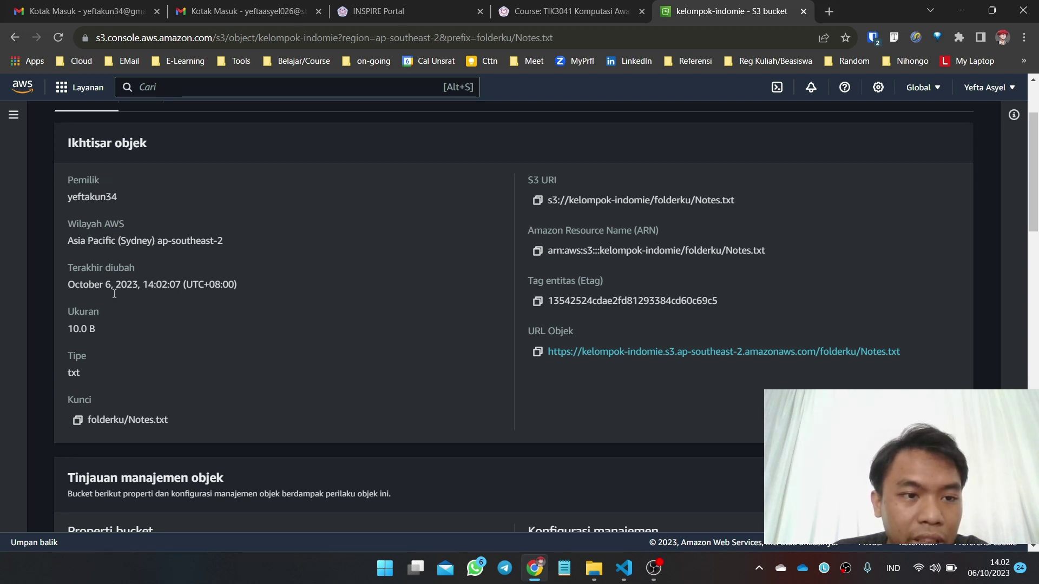
scroll(344, 440, down, 6)
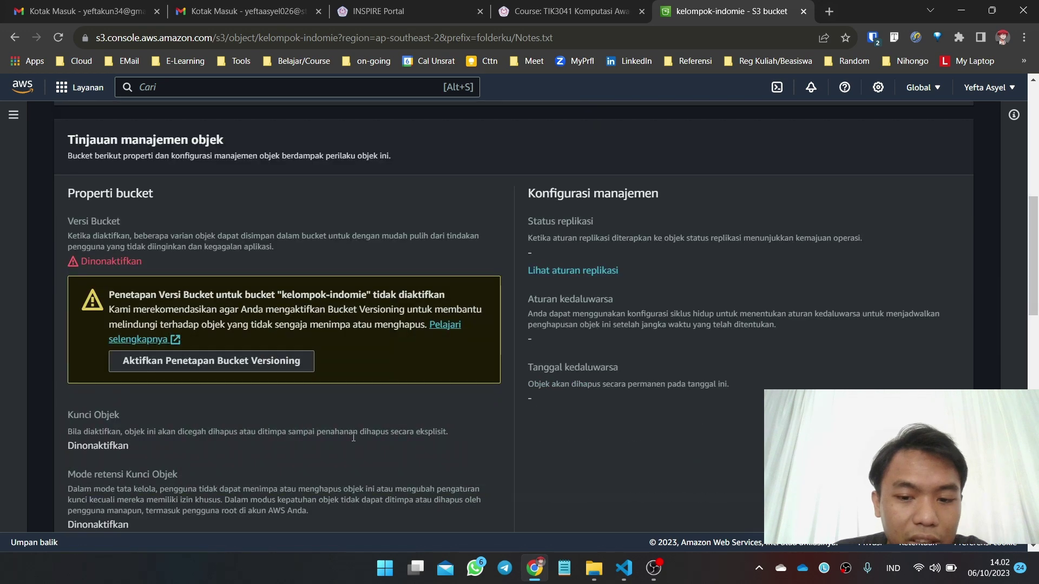
- Examine the object lock, storage class, server-side encryption and checksum settings of Notes.txt
scroll(338, 427, down, 6)
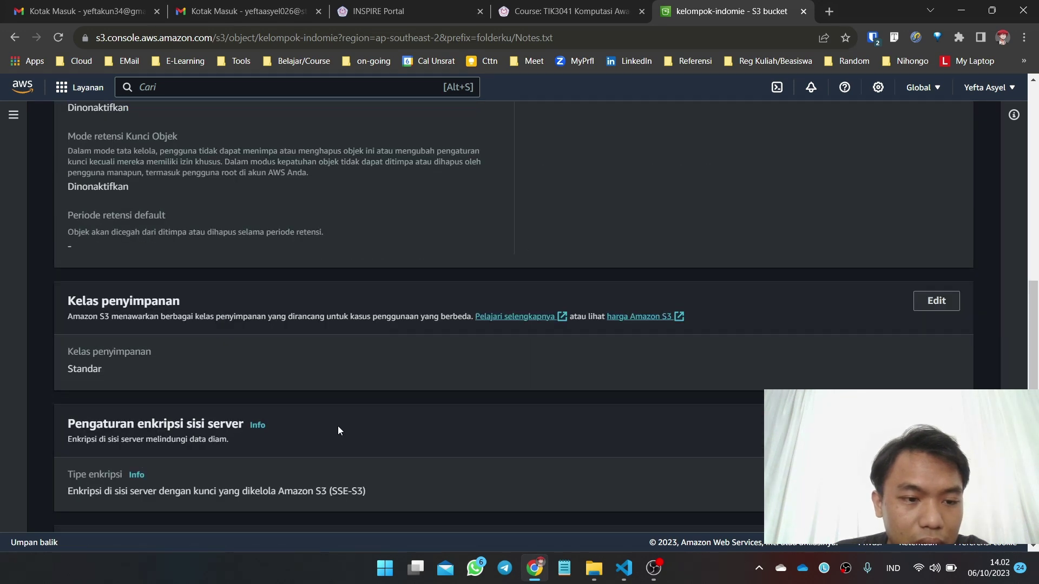
scroll(338, 430, down, 2)
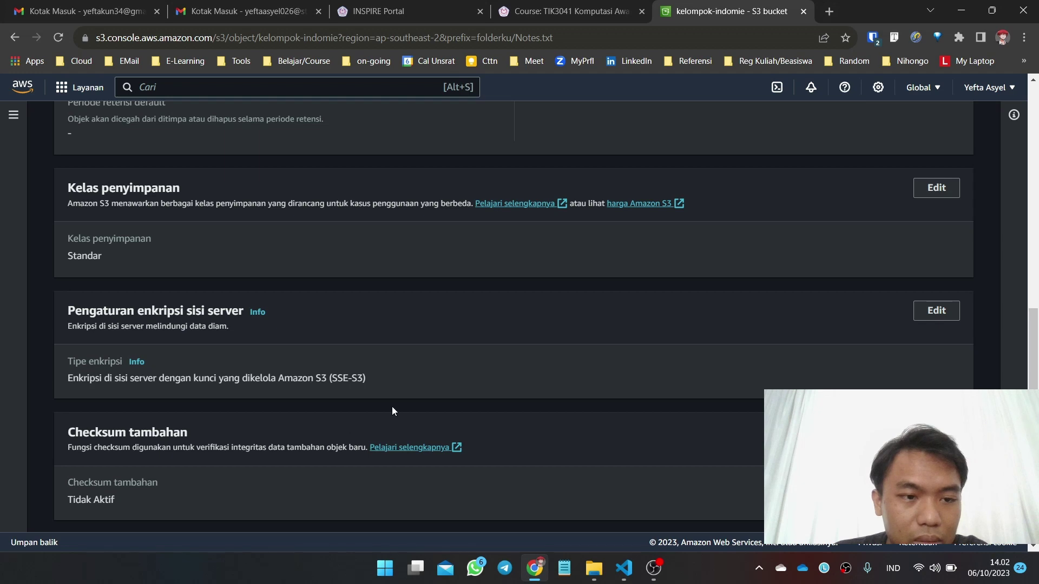
scroll(492, 402, up, 10)
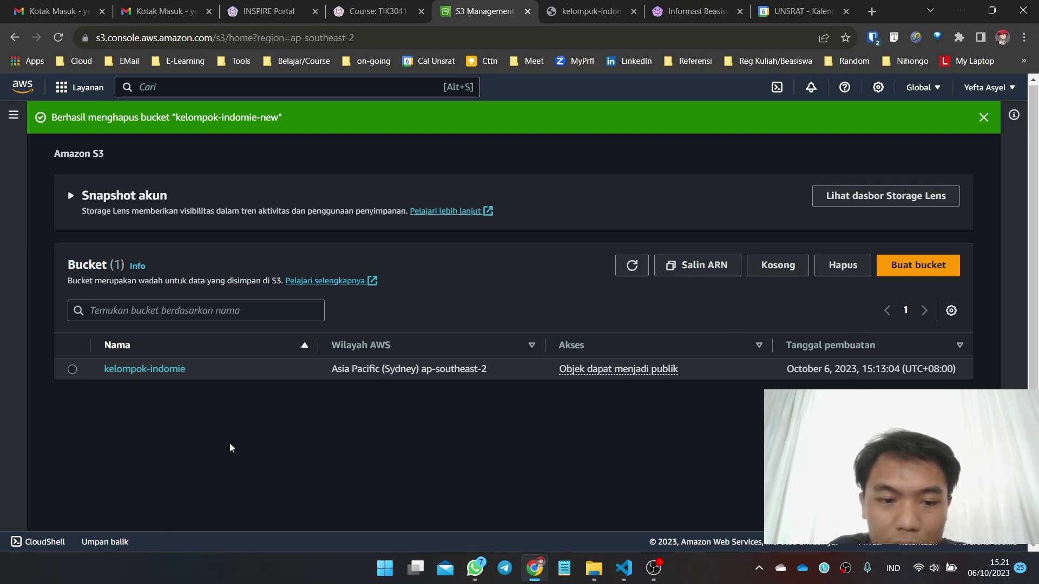
- Check the Tugas 1 instructions, then start creating a bucket named kelompok-indomie-new in Asia Pacific (Sydney) ap-southeast-2
click(586, 506)
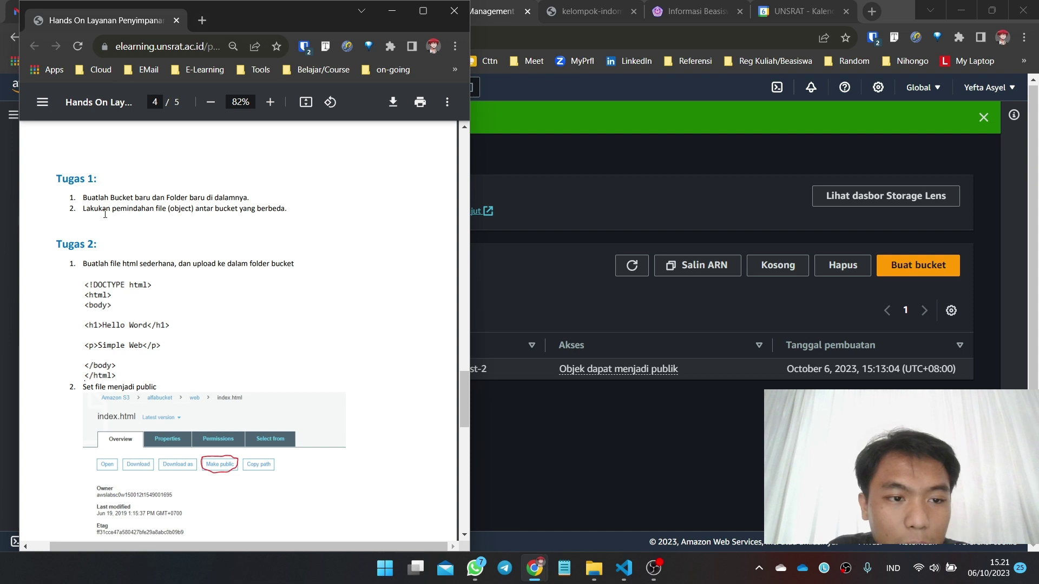
click(573, 420)
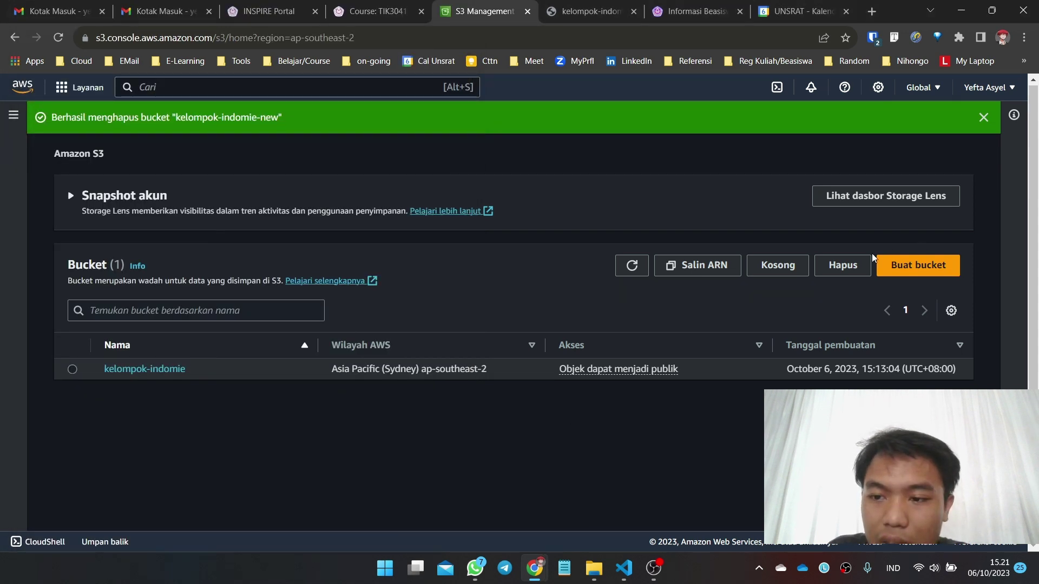
click(928, 269)
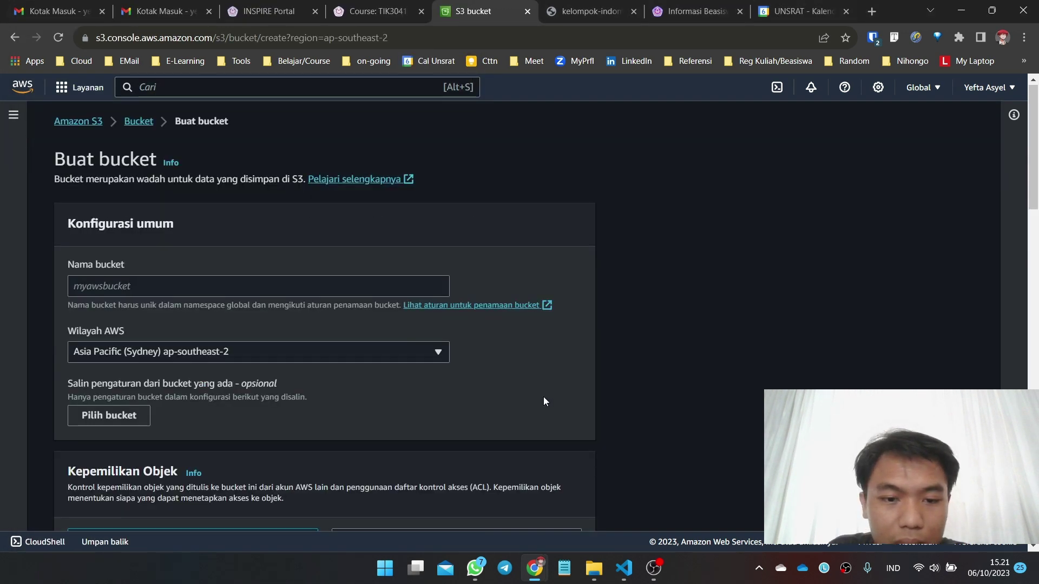
click(255, 289)
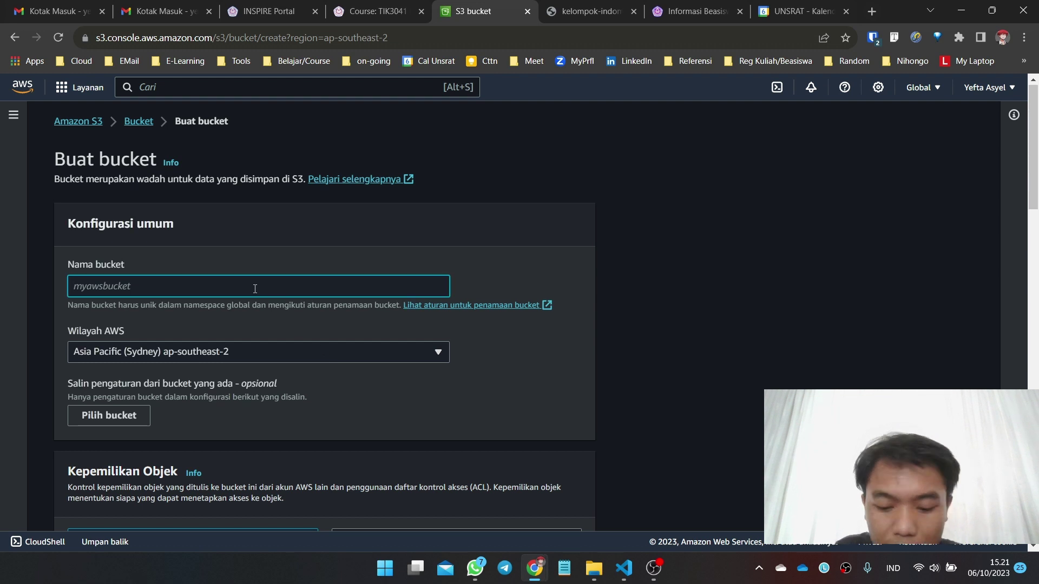
text(k)
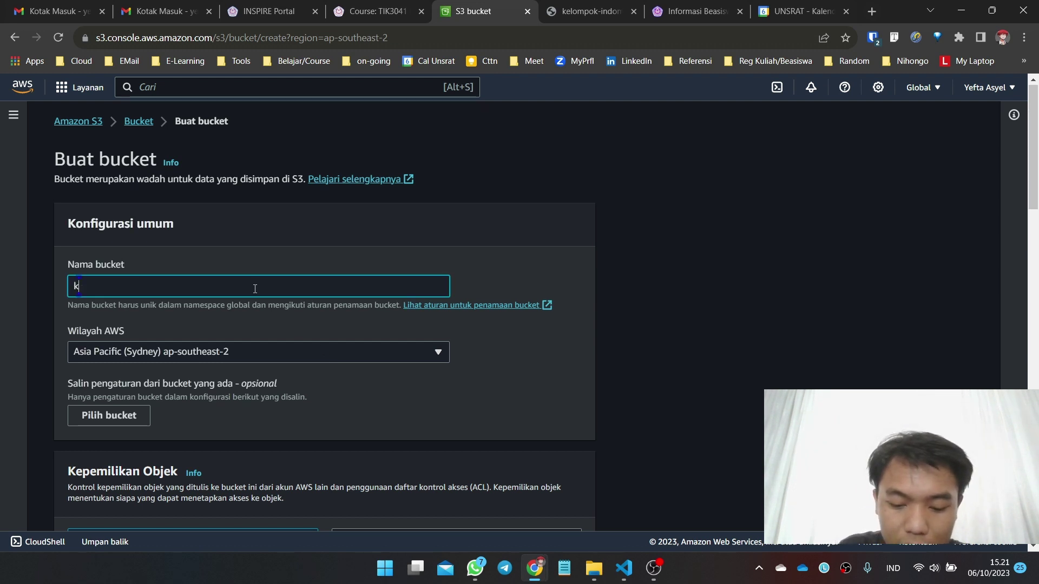
text(elompok-in)
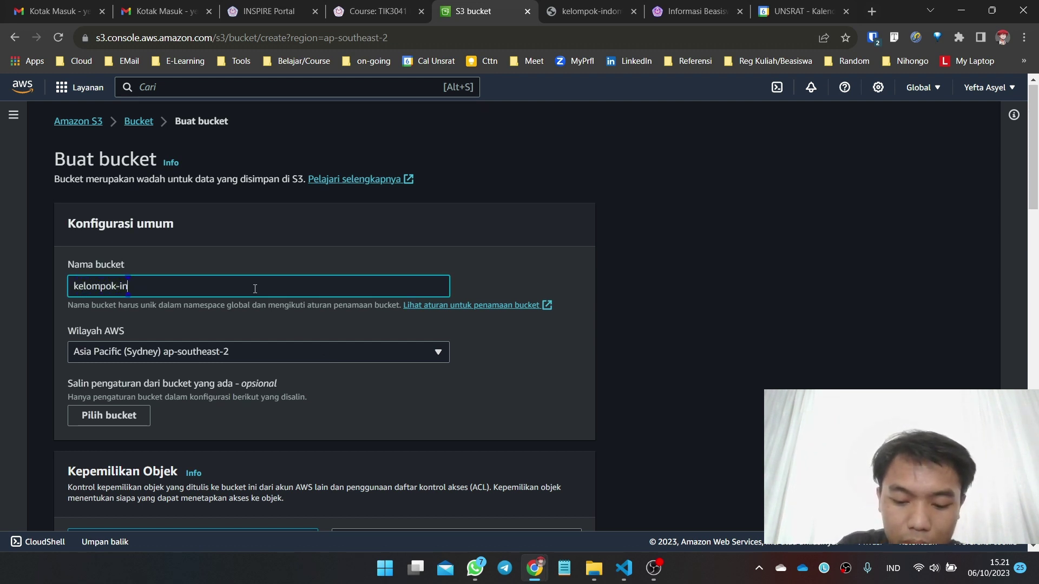
text(domie-)
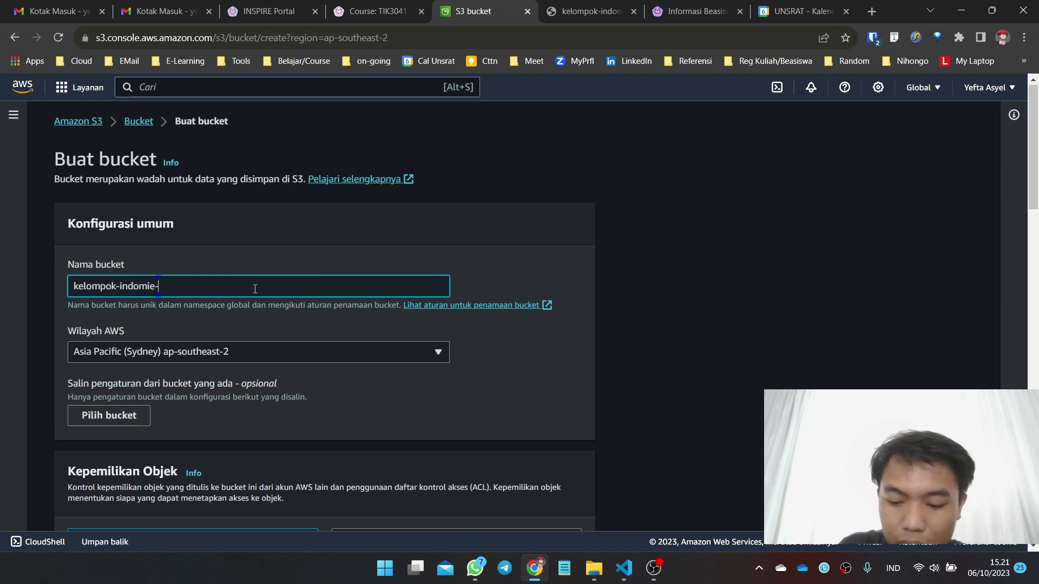
text(new)
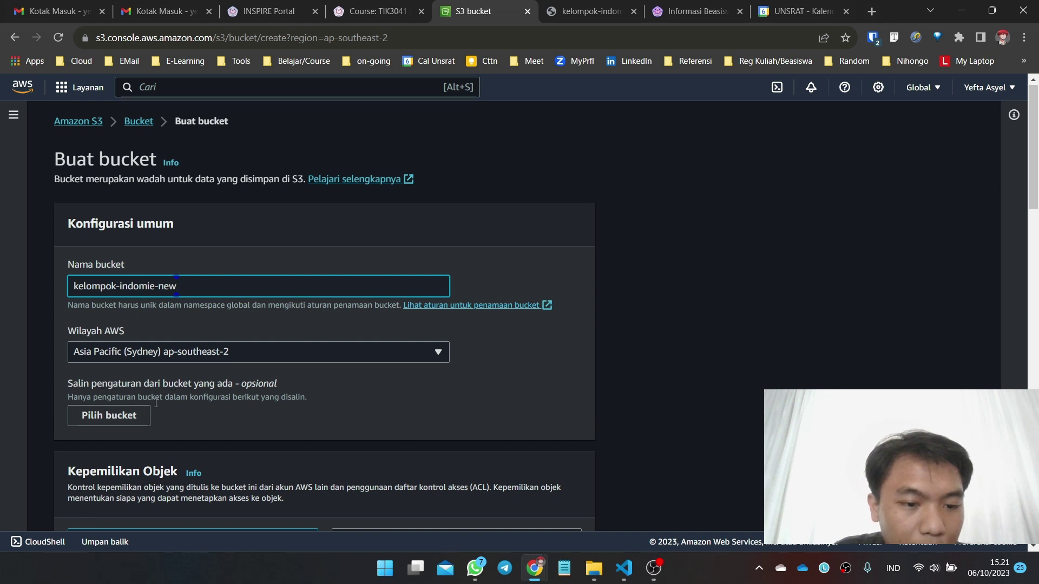
- Copy the new bucket's settings from the existing bucket kelompok-indomie
click(124, 417)
click(93, 389)
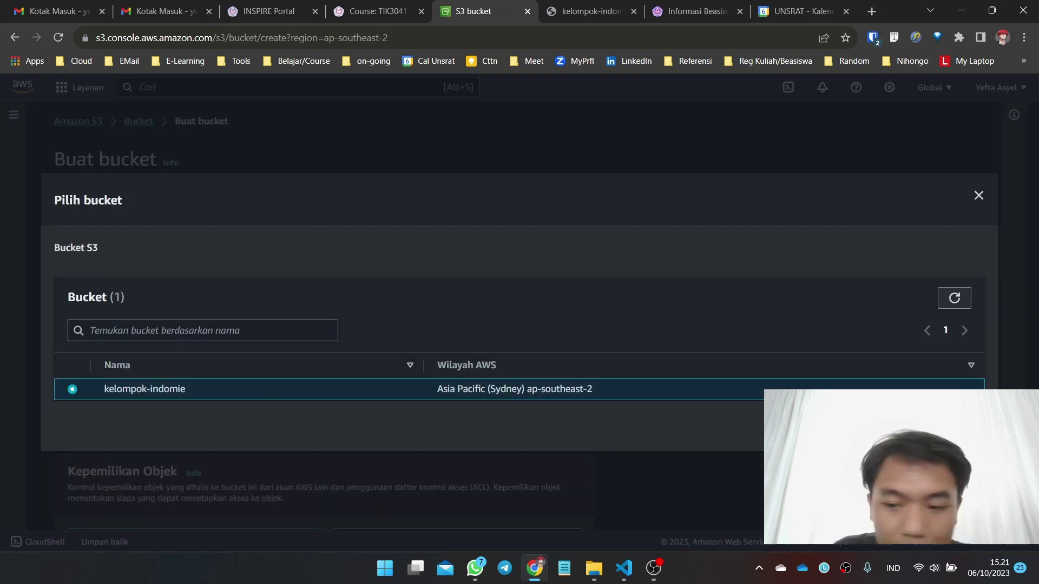
click(934, 430)
right_click(934, 430)
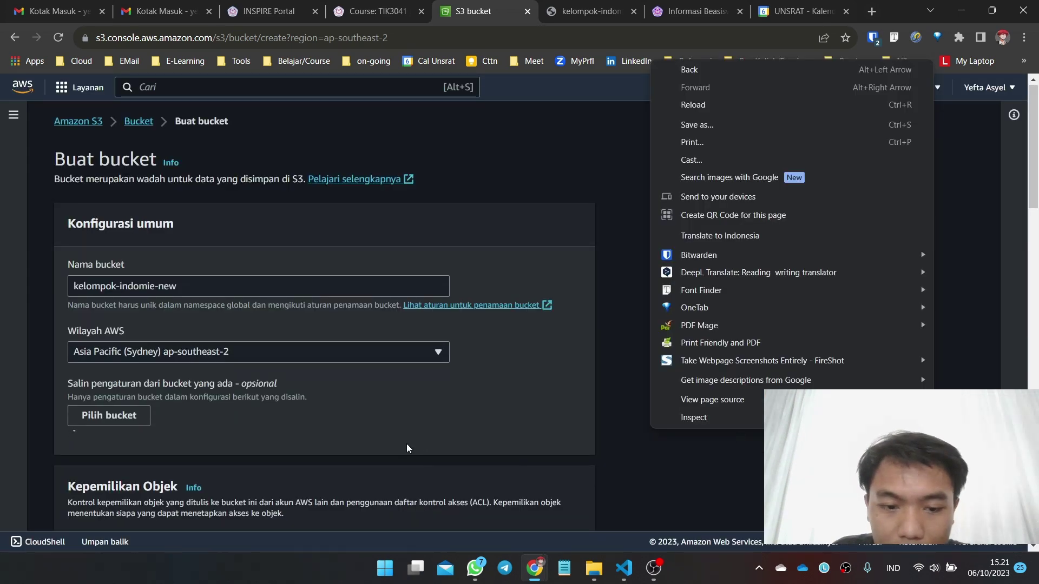
click(405, 416)
- Enable ACLs (ACL diaktifkan) under the new bucket's object ownership, keeping Pemilik bucket pilihan as owner
scroll(406, 416, down, 4)
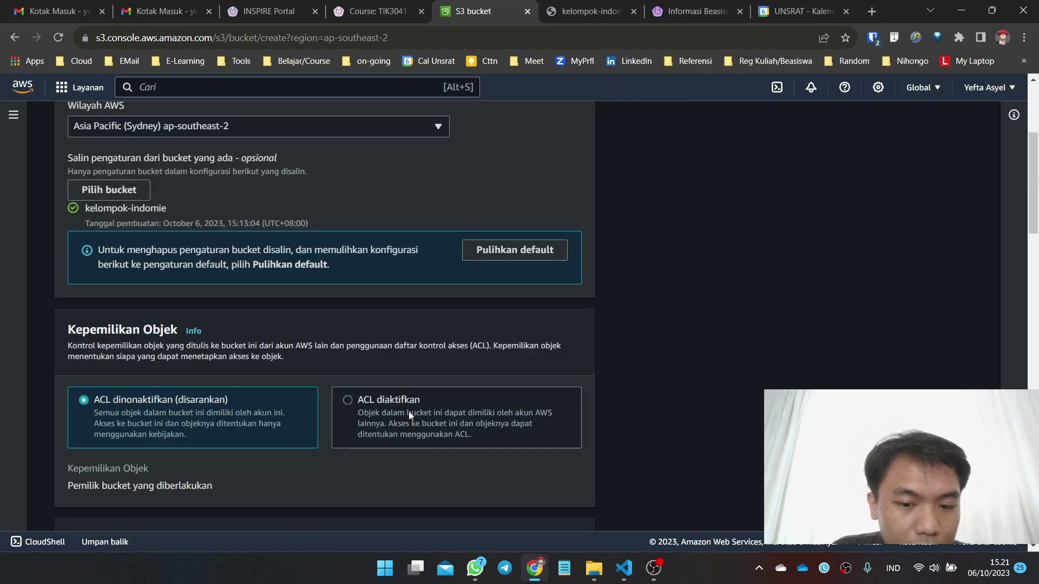
click(355, 405)
scroll(400, 387, down, 2)
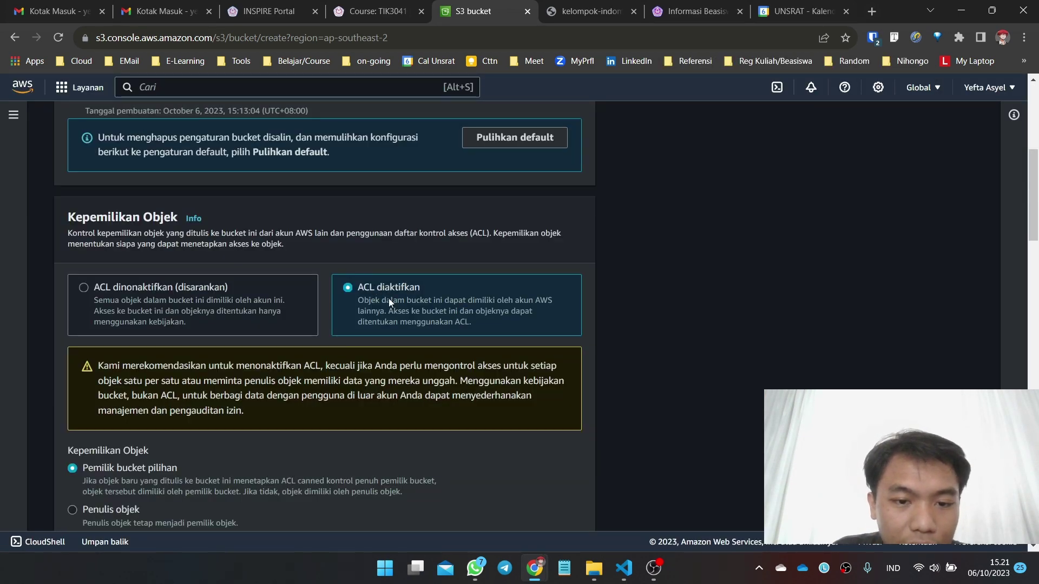
- Acknowledge that the unblocked public access settings may make the bucket and its objects public, and create the bucket
scroll(324, 306, down, 4)
scroll(228, 319, down, 8)
scroll(205, 328, up, 2)
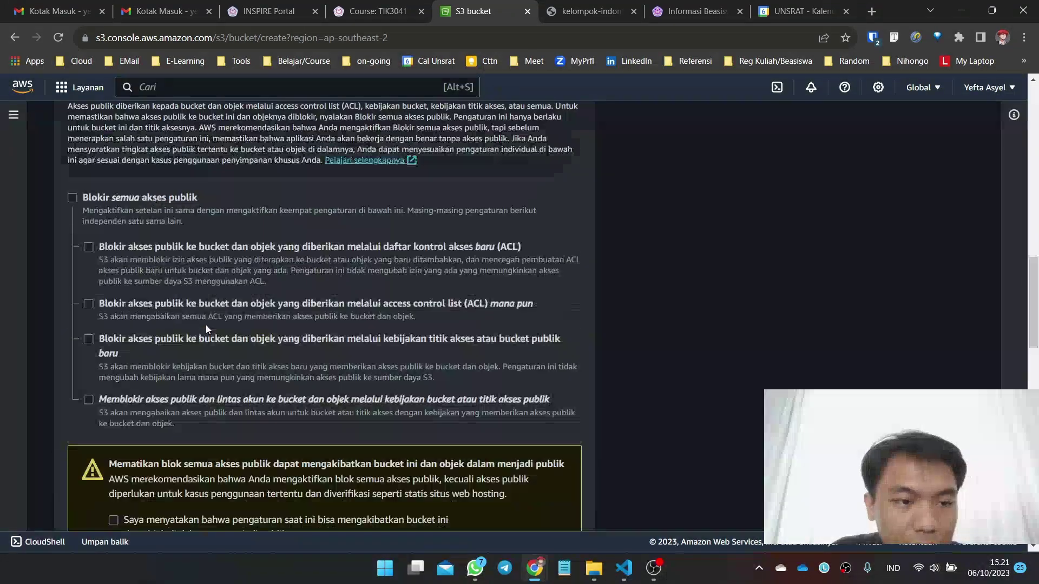
scroll(206, 328, down, 2)
click(113, 408)
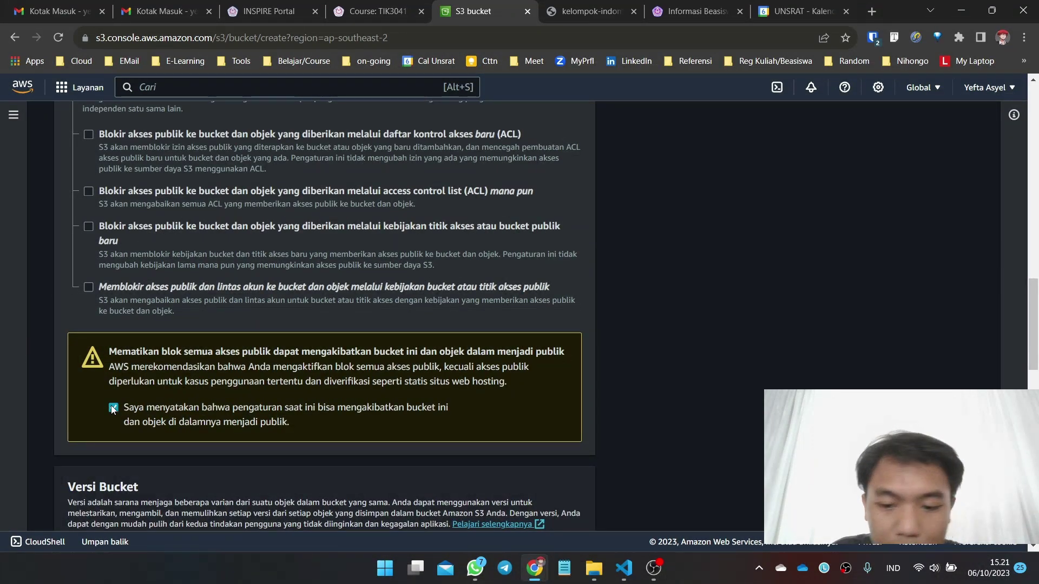
scroll(330, 420, down, 17)
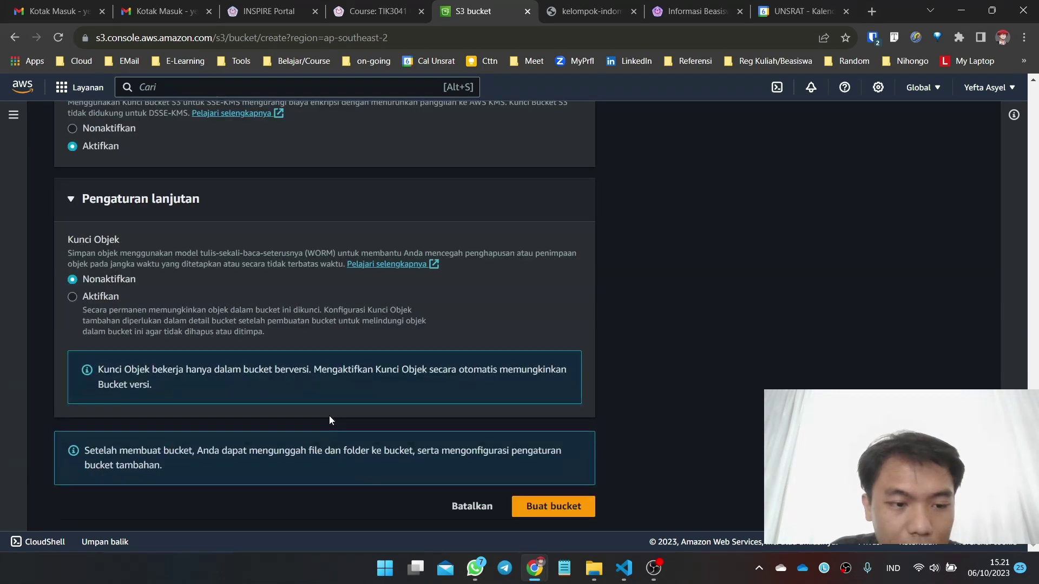
click(577, 511)
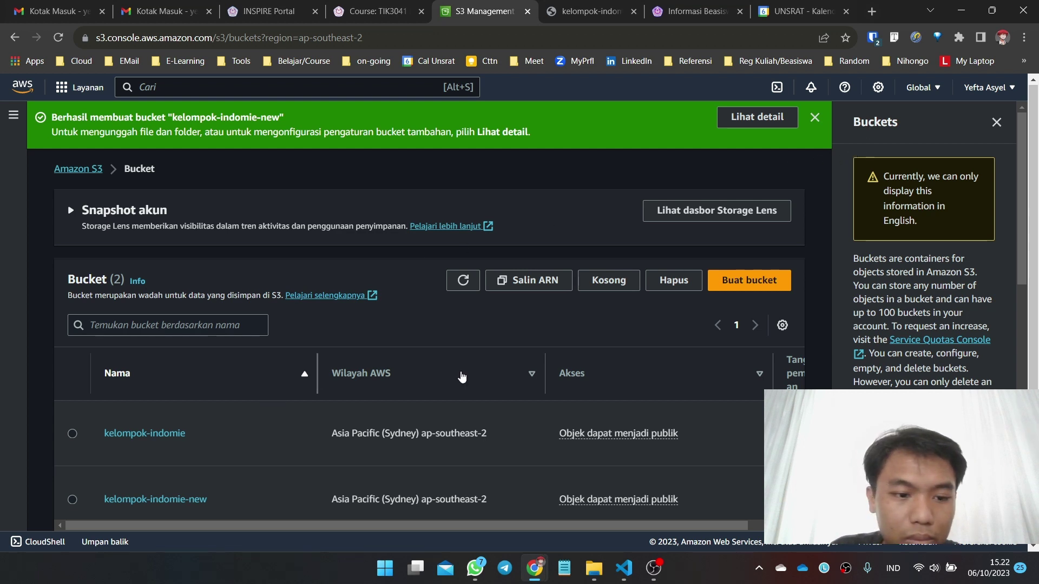
click(996, 124)
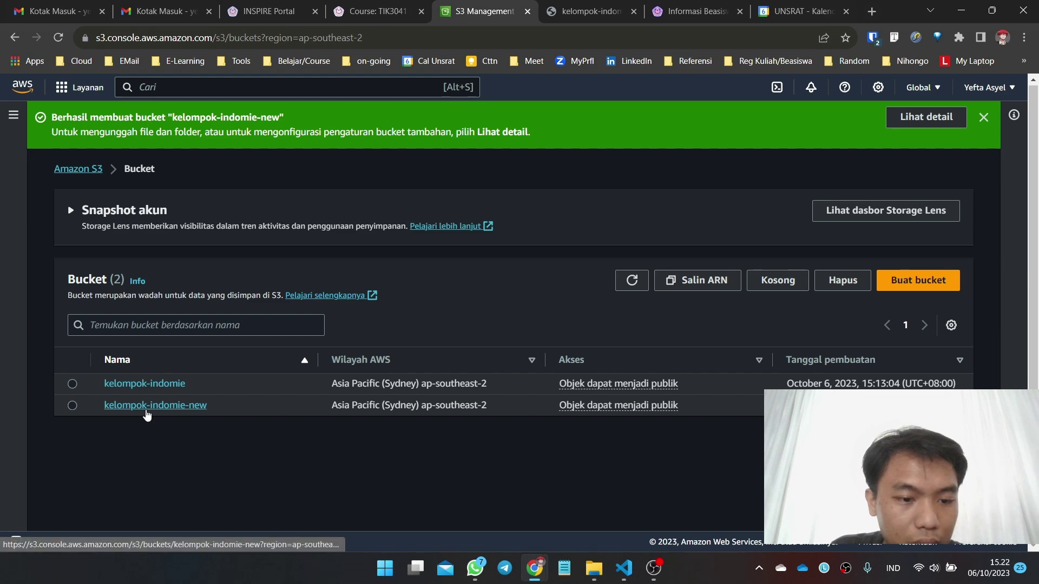
- Create a folder named newfolder in kelompok-indomie-new without specifying an encryption key
click(148, 411)
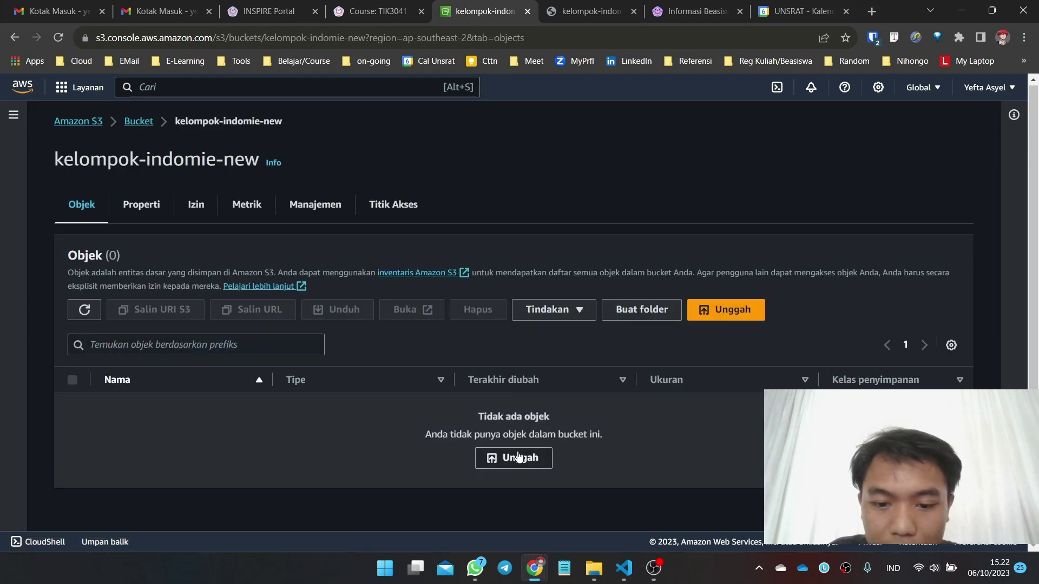
click(632, 313)
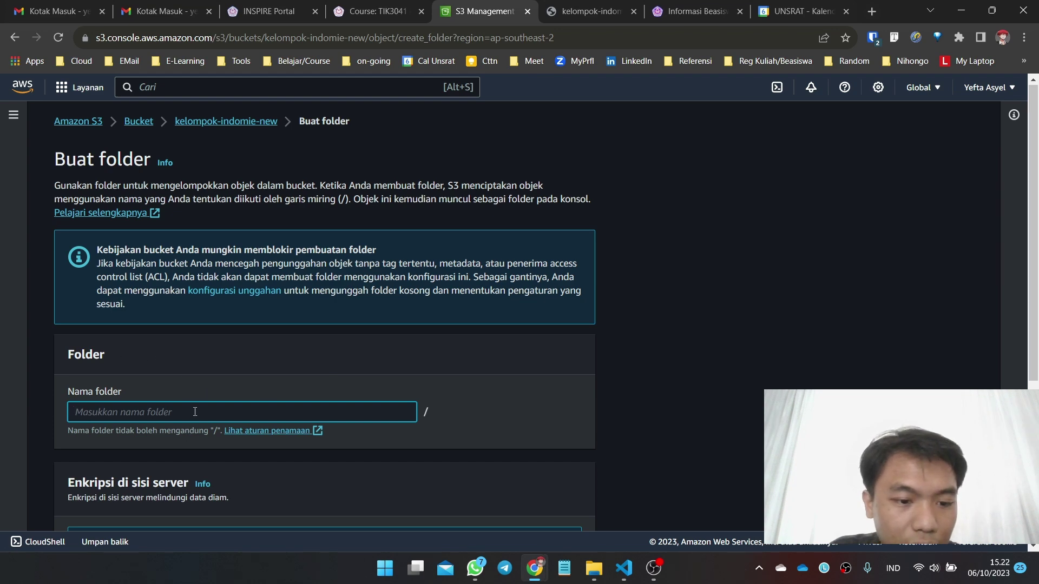
text(newfolder)
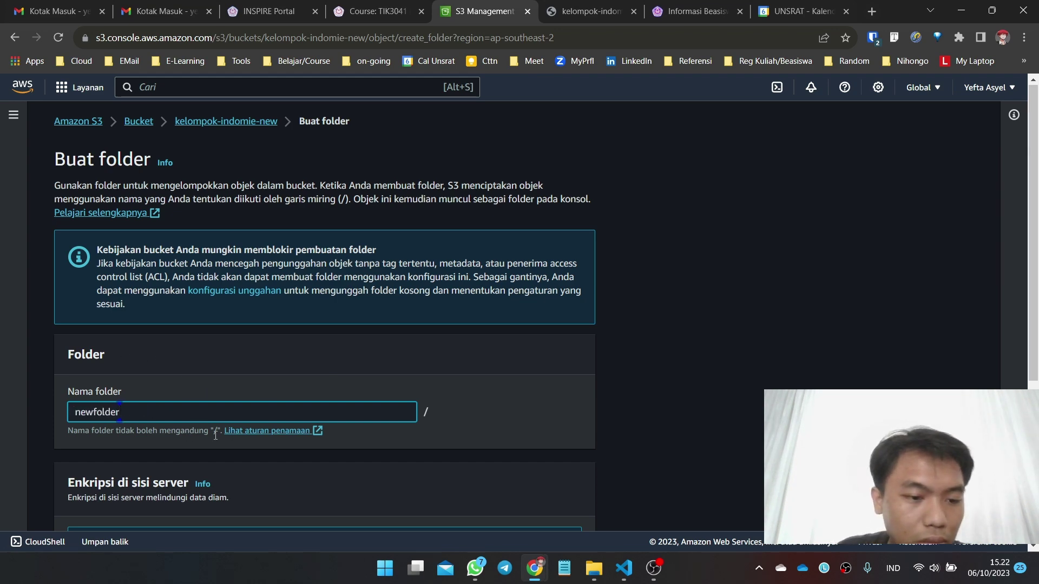
scroll(216, 436, down, 5)
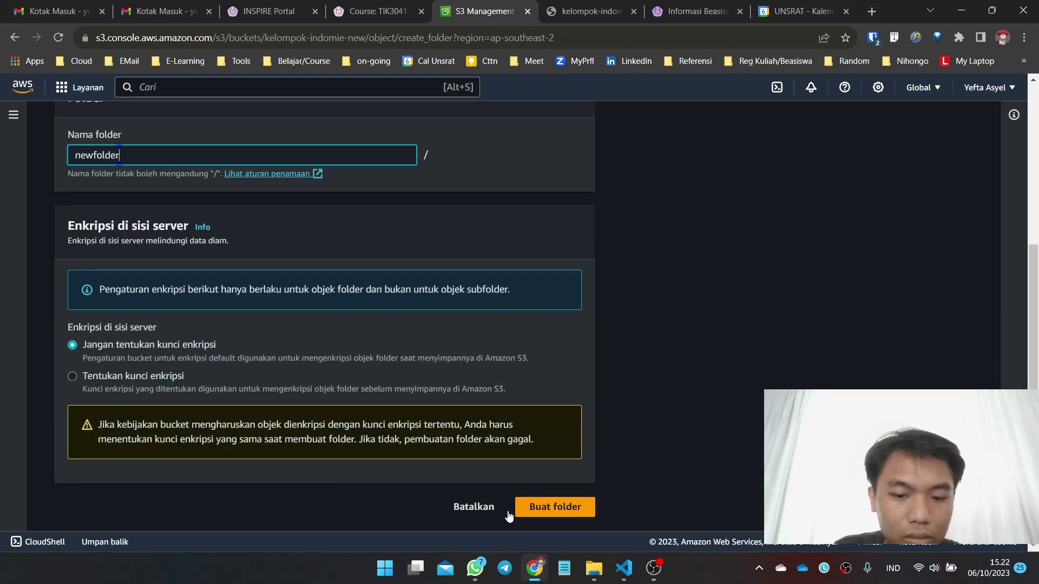
click(545, 509)
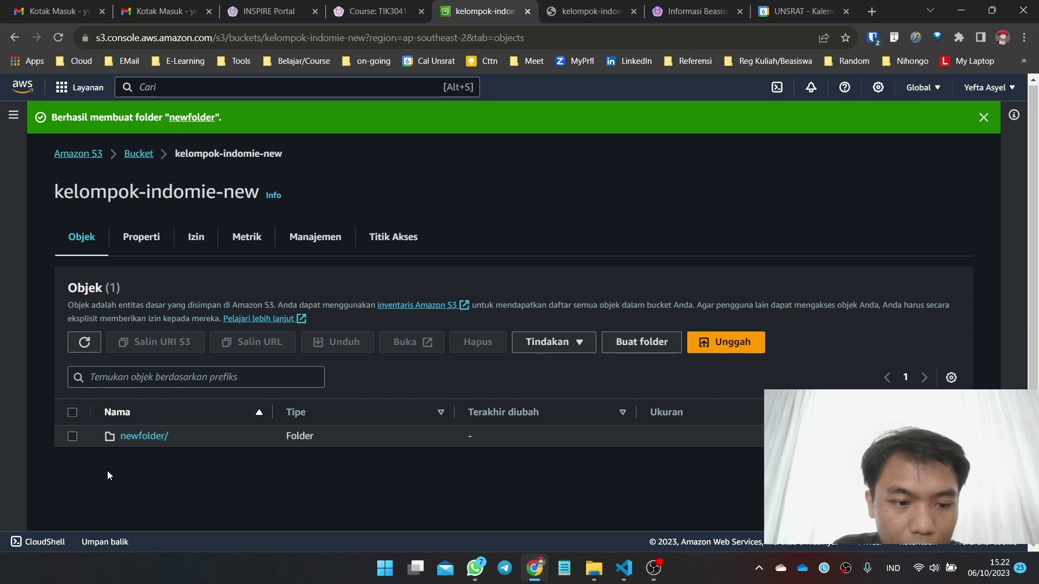
- Select Notes.txt in the folderku folder of kelompok-indomie and start moving it (Pindahkan)
click(139, 155)
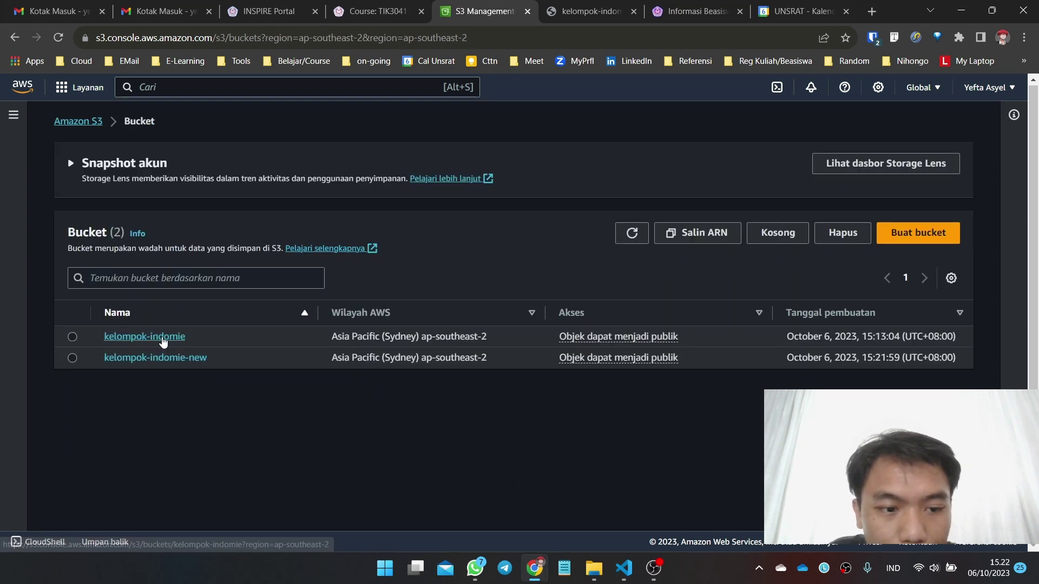
click(163, 337)
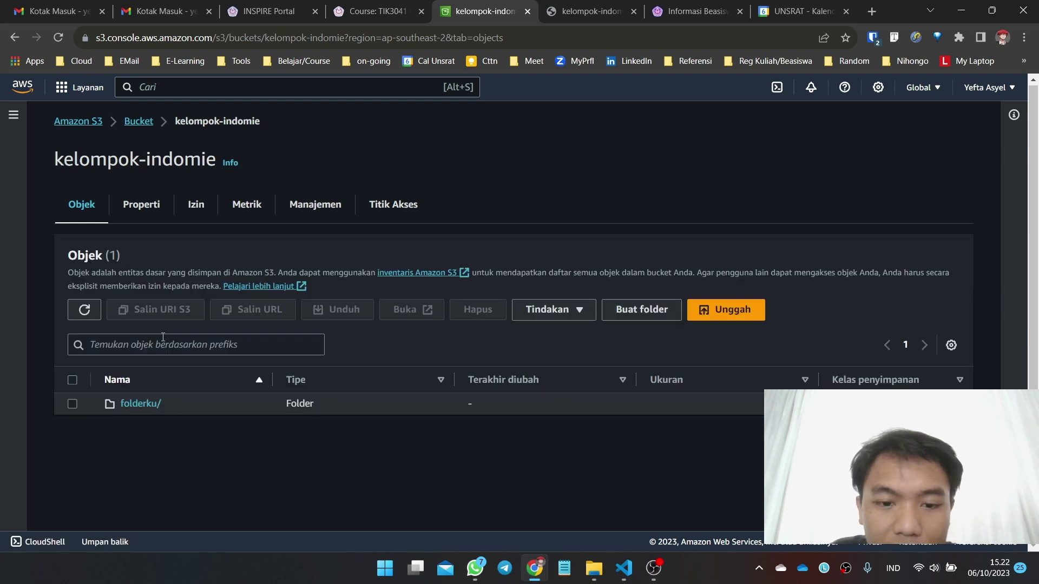
click(138, 410)
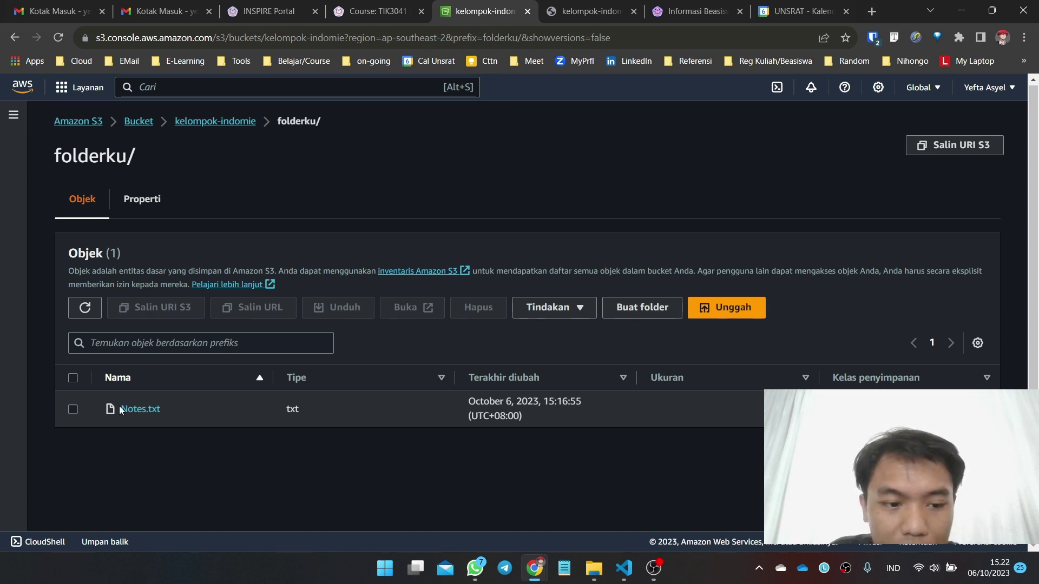
click(72, 409)
click(578, 309)
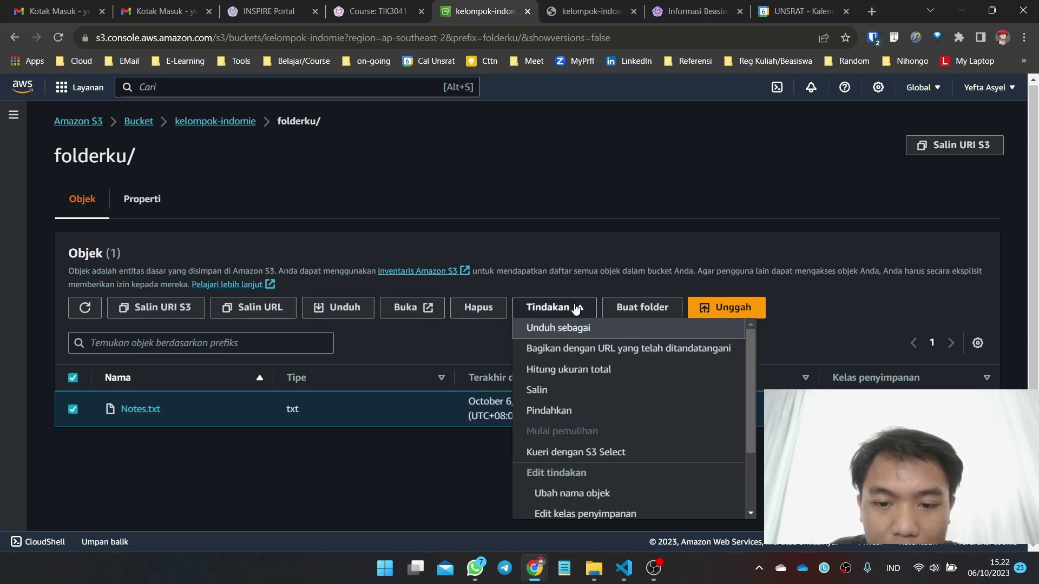
scroll(600, 414, down, 2)
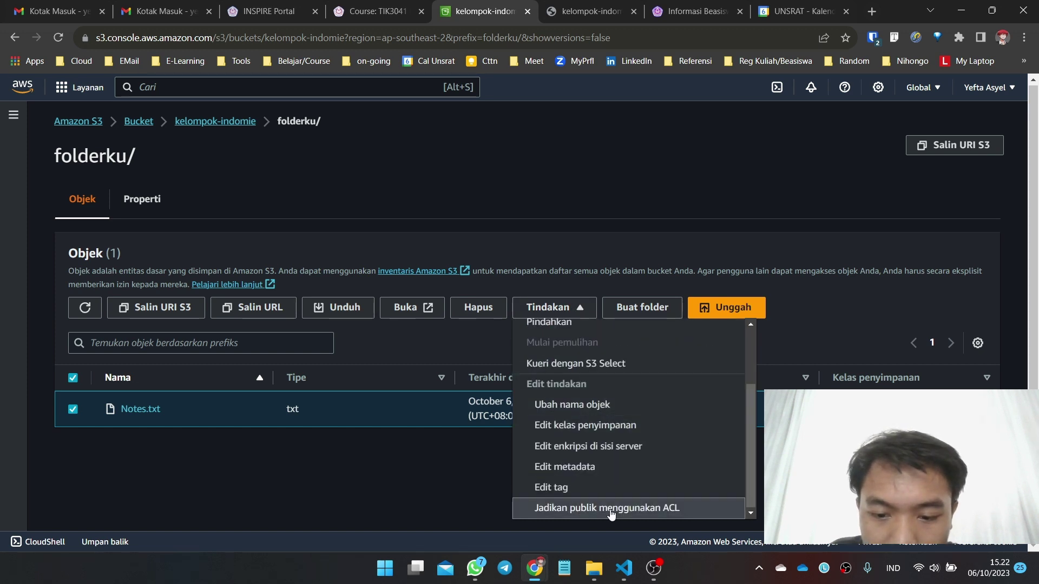
scroll(578, 402, up, 2)
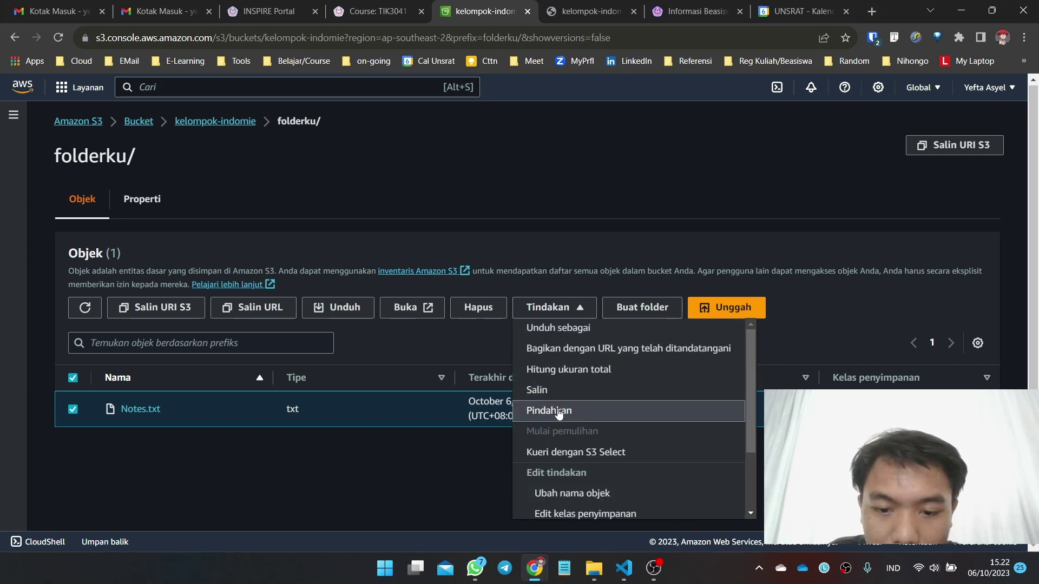
click(561, 413)
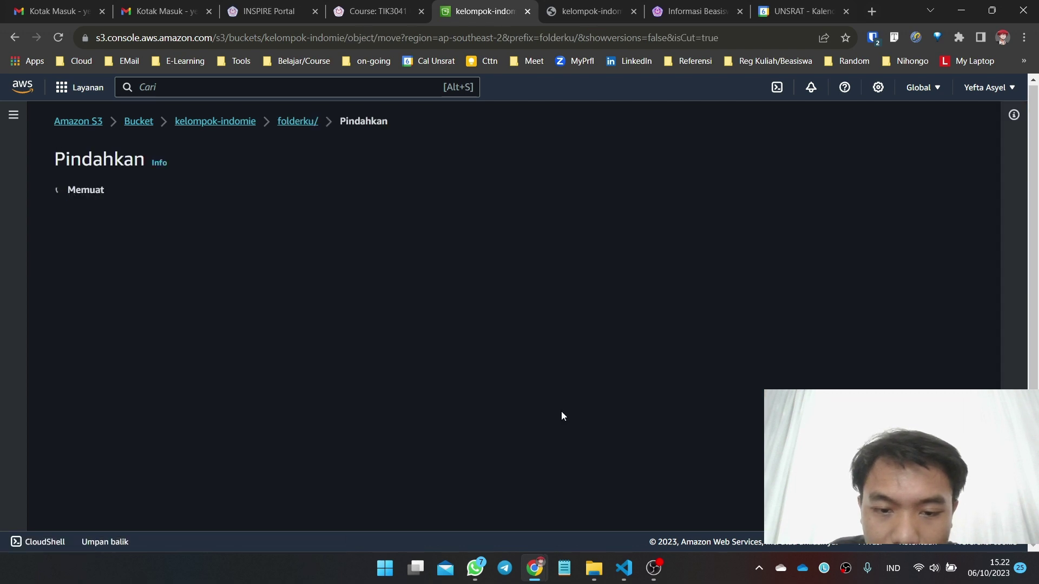
- Set the move destination to the newfolder folder in the kelompok-indomie-new bucket by browsing S3
scroll(265, 408, down, 4)
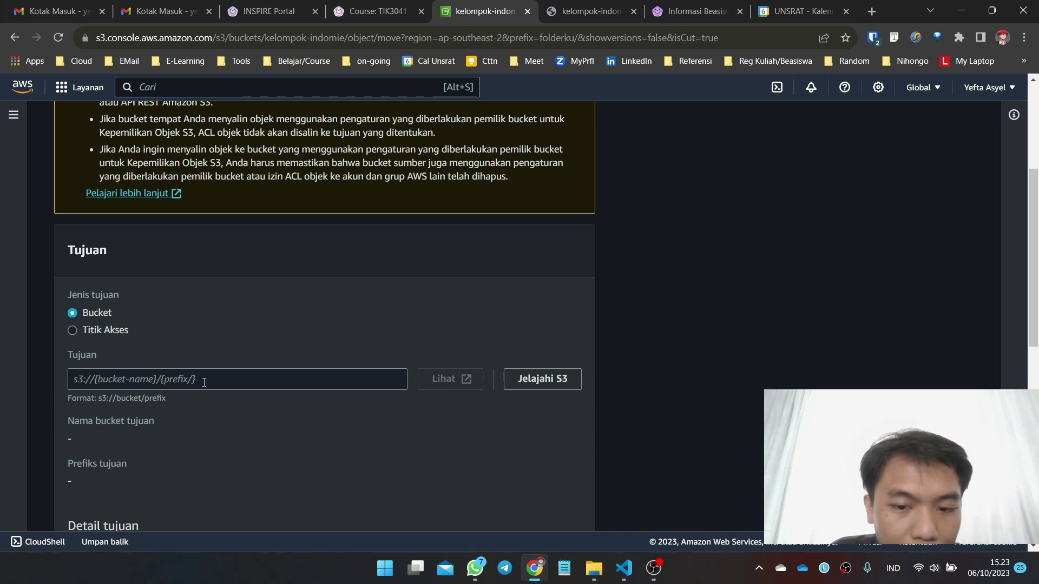
click(544, 379)
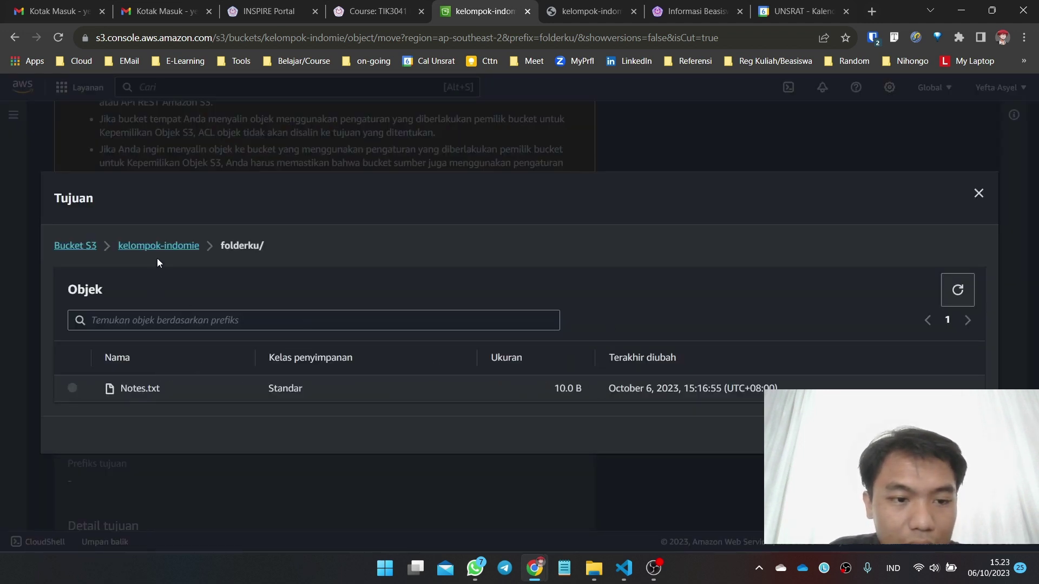
click(82, 247)
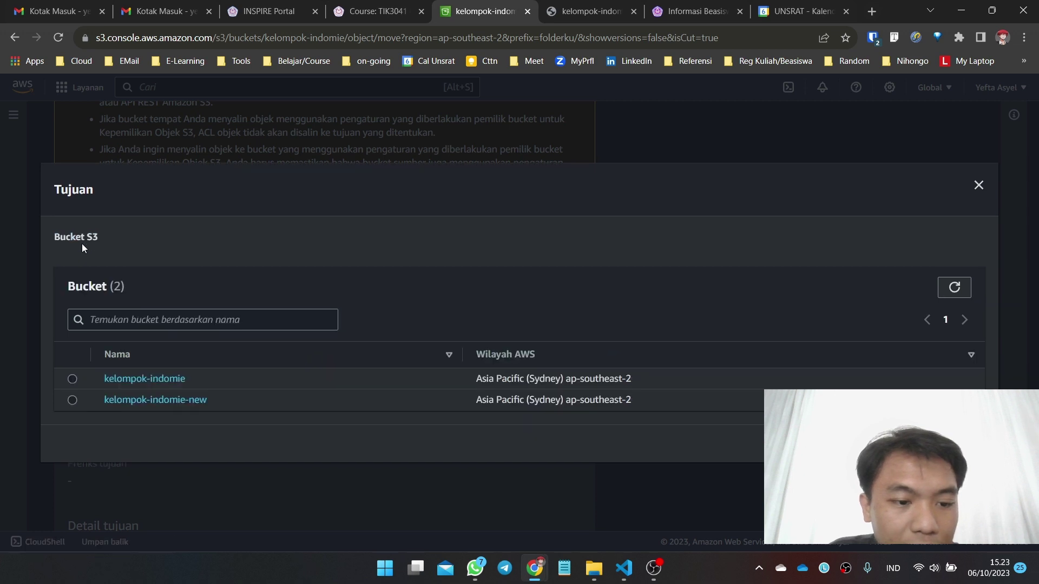
click(171, 400)
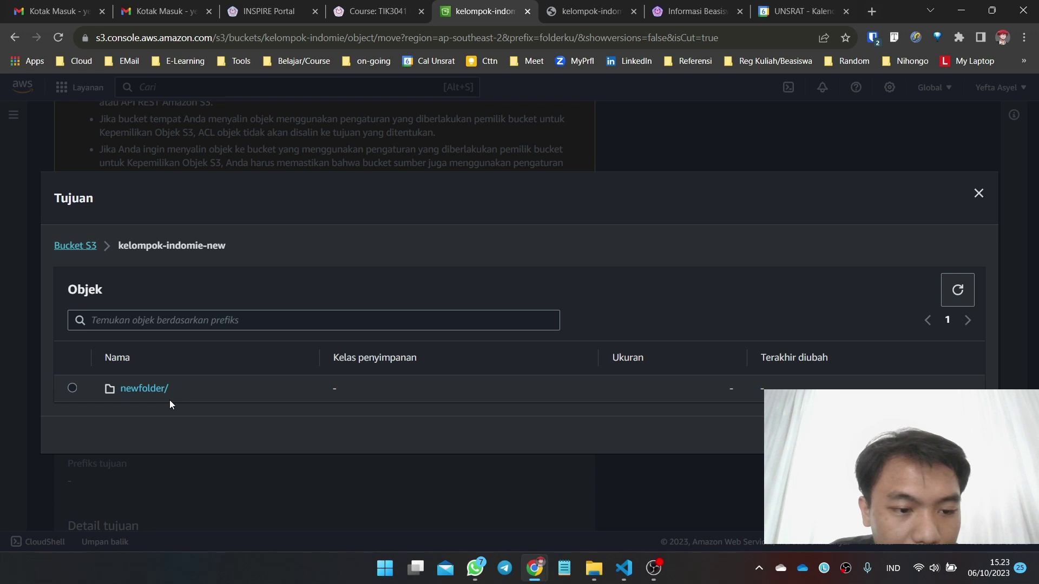
click(151, 389)
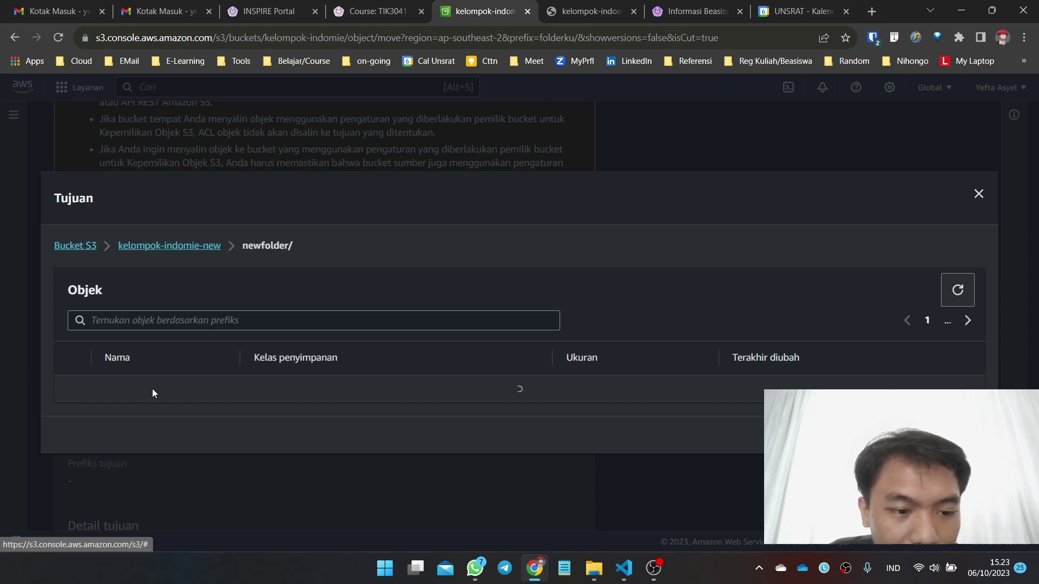
click(943, 436)
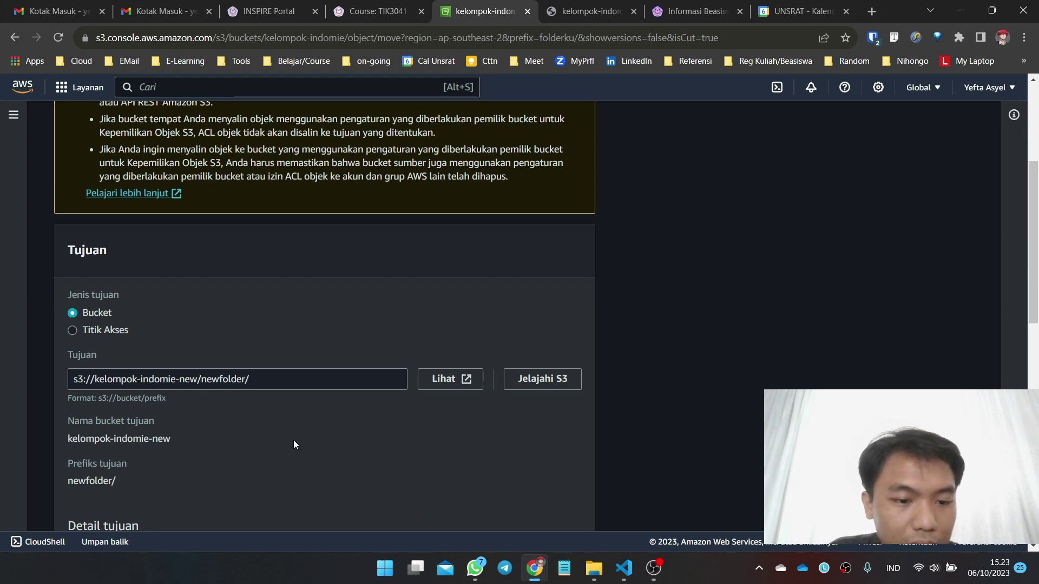
- Move Notes.txt to the chosen destination, copying its existing checksum function, and close the move status report
scroll(217, 414, down, 2)
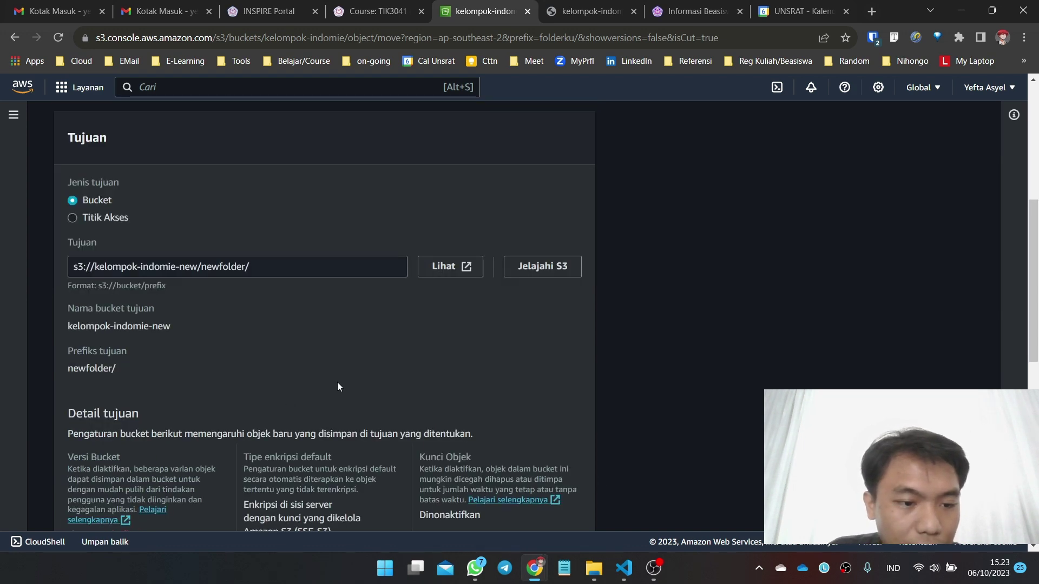
scroll(336, 420, down, 10)
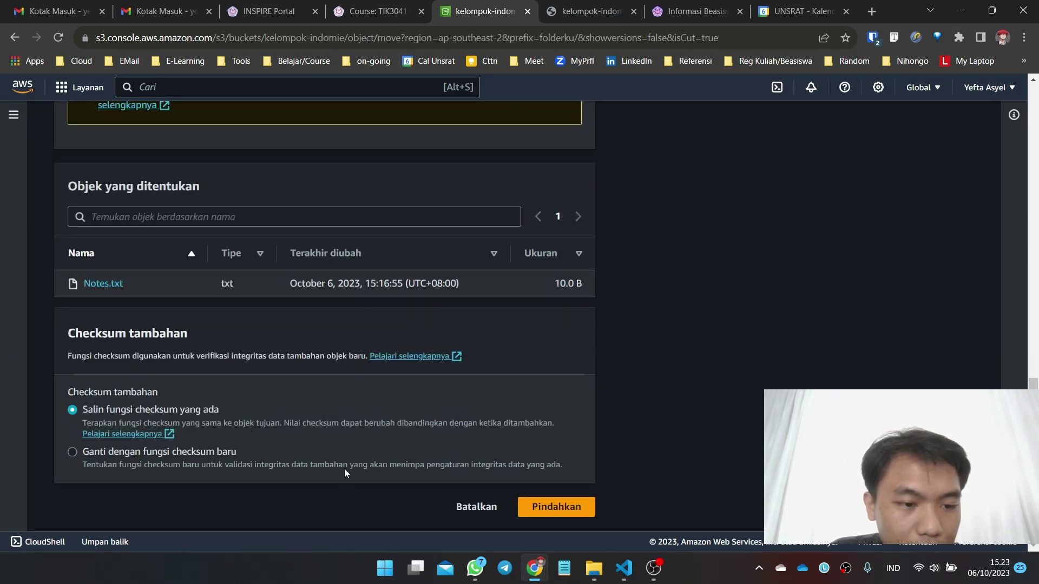
click(73, 452)
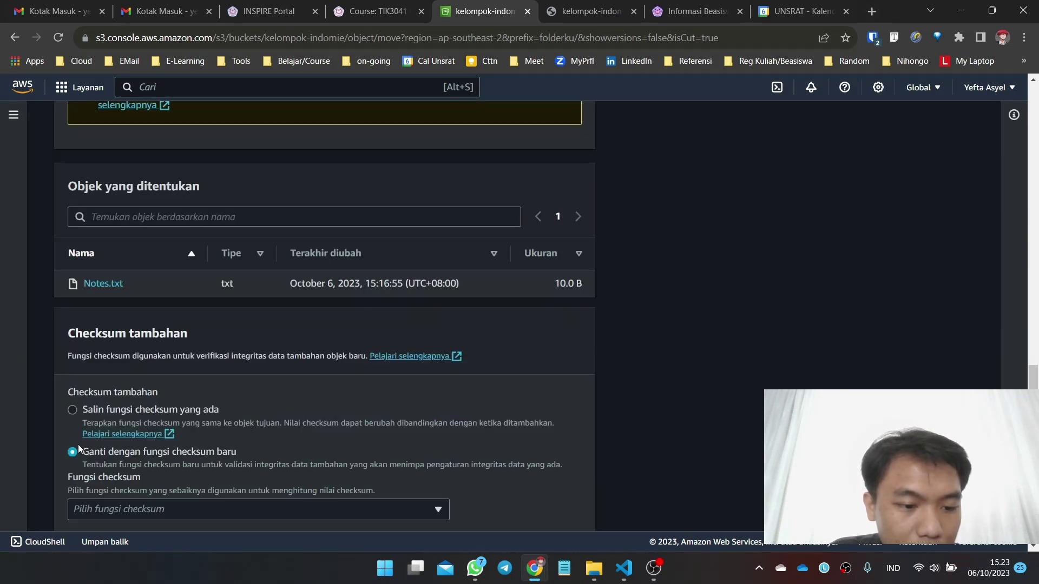
click(73, 351)
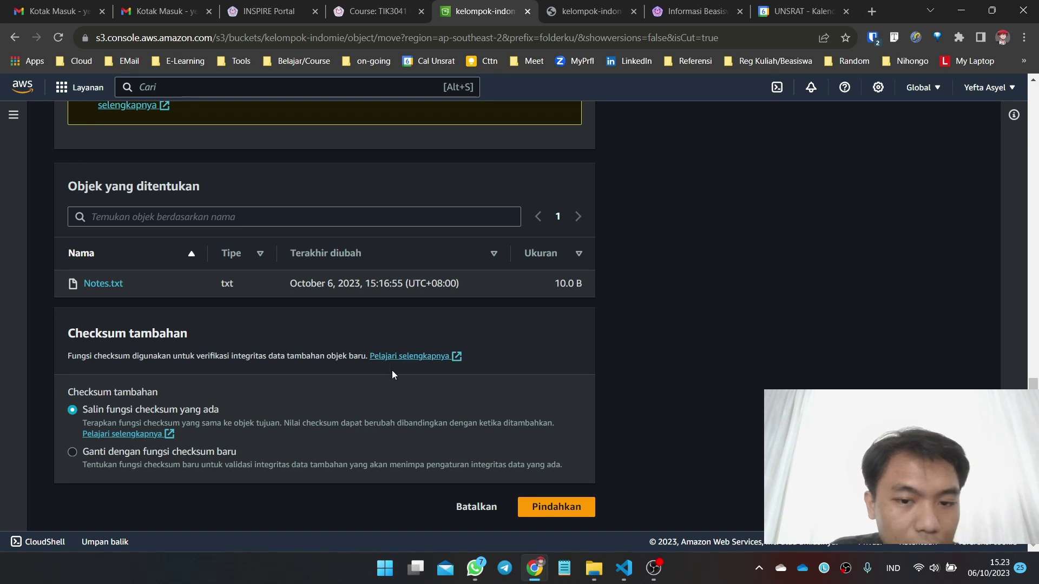
click(575, 507)
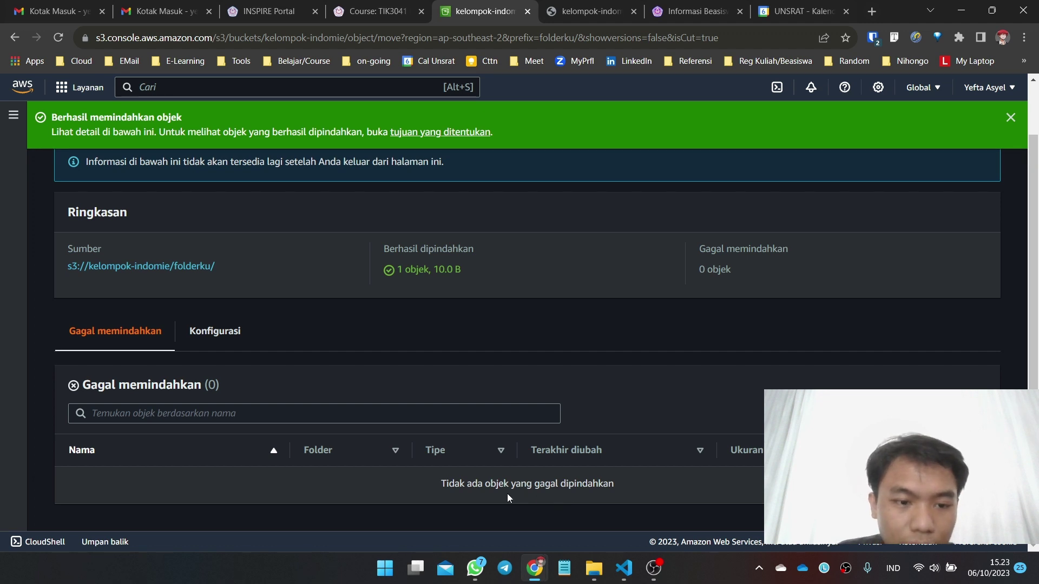
scroll(720, 330, up, 1)
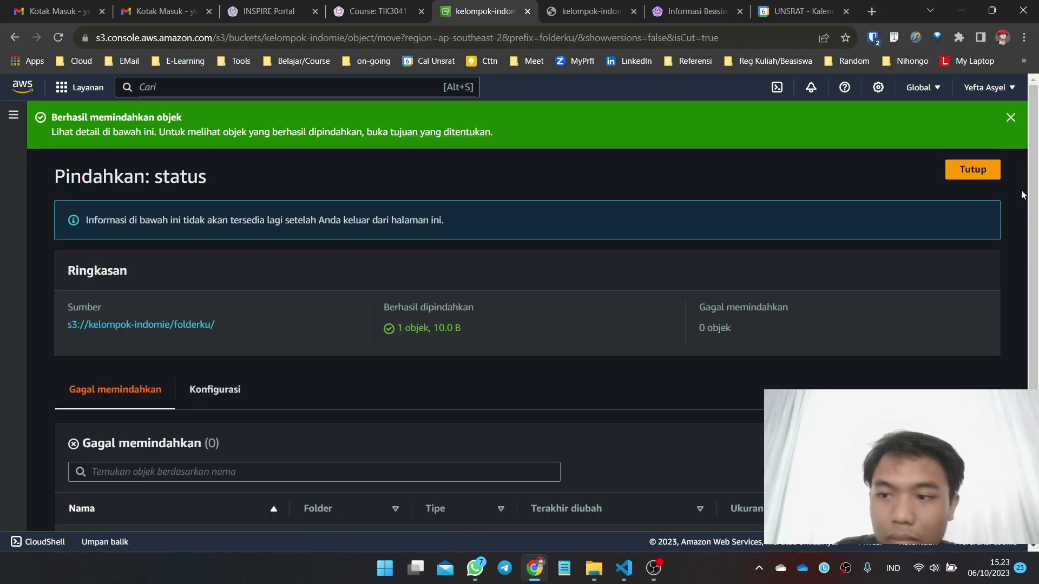
click(990, 169)
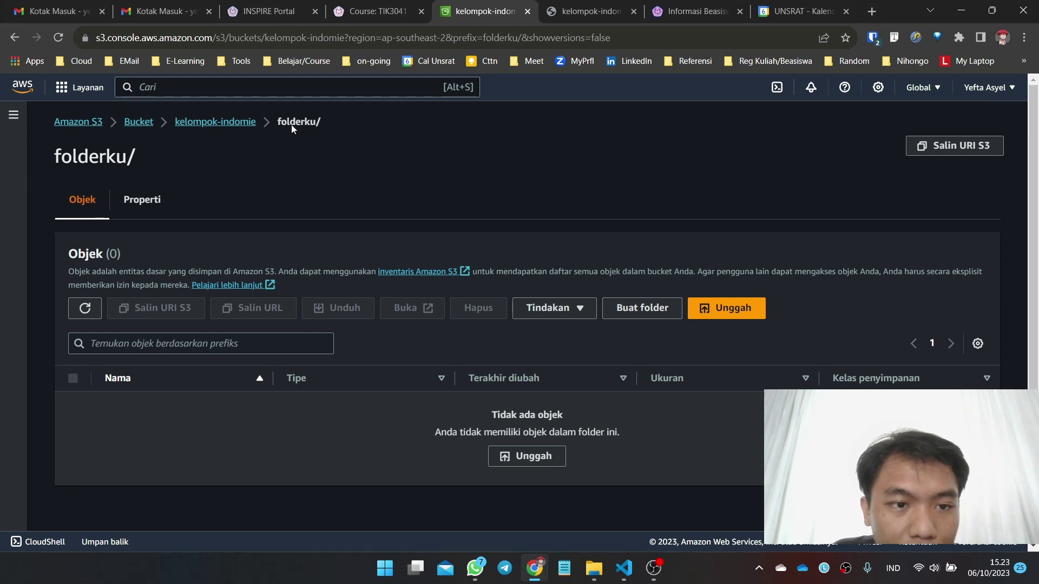
- Open the details of Notes.txt in the newfolder folder of the kelompok-indomie-new bucket
click(139, 122)
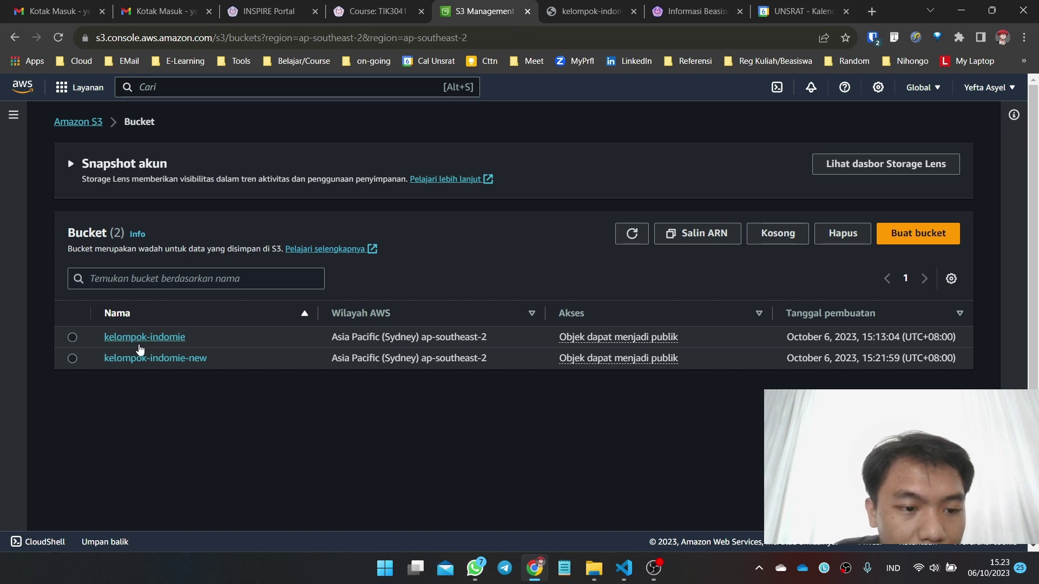
click(148, 358)
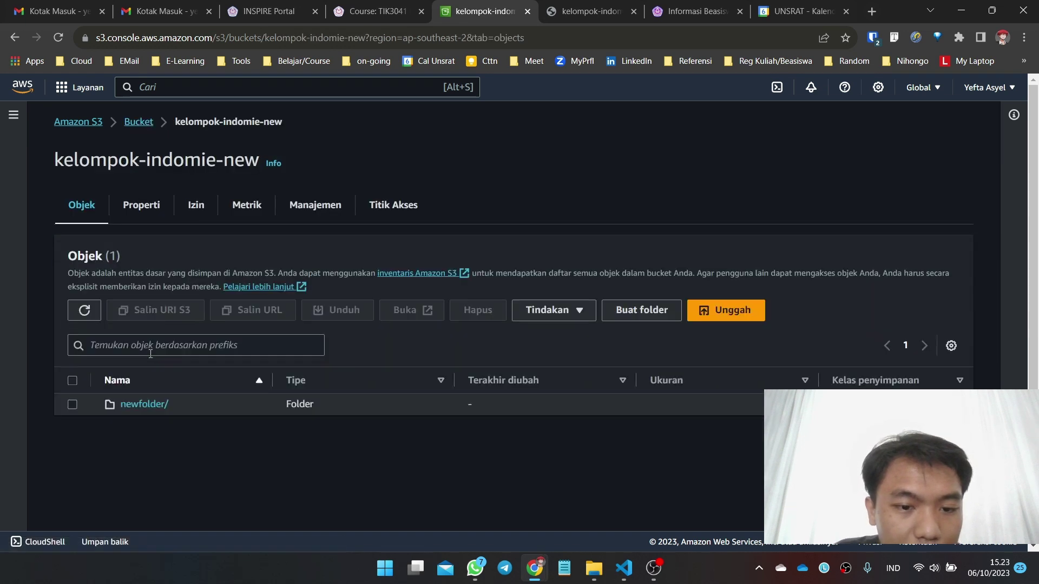
click(139, 409)
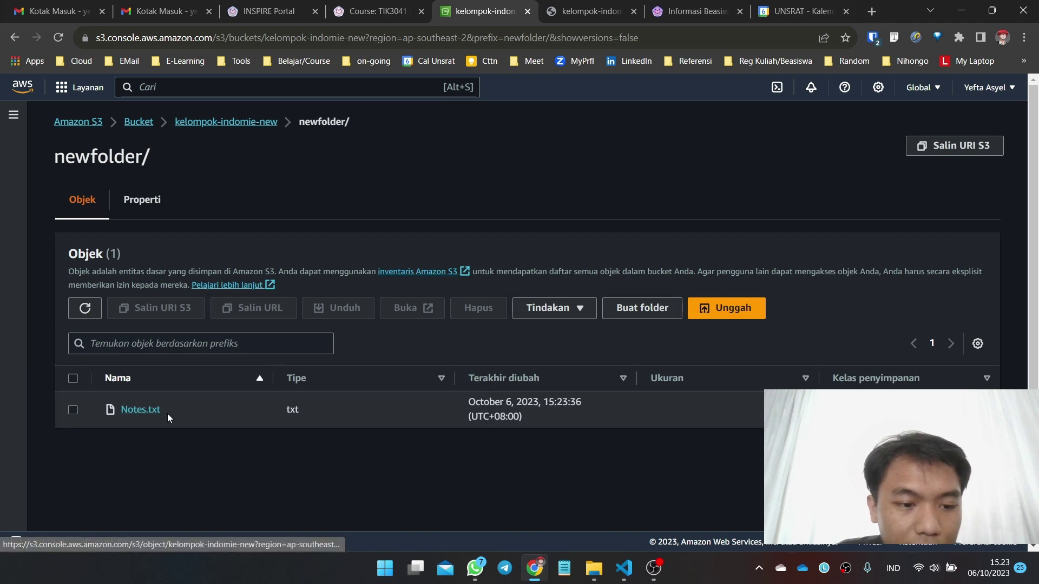
click(139, 411)
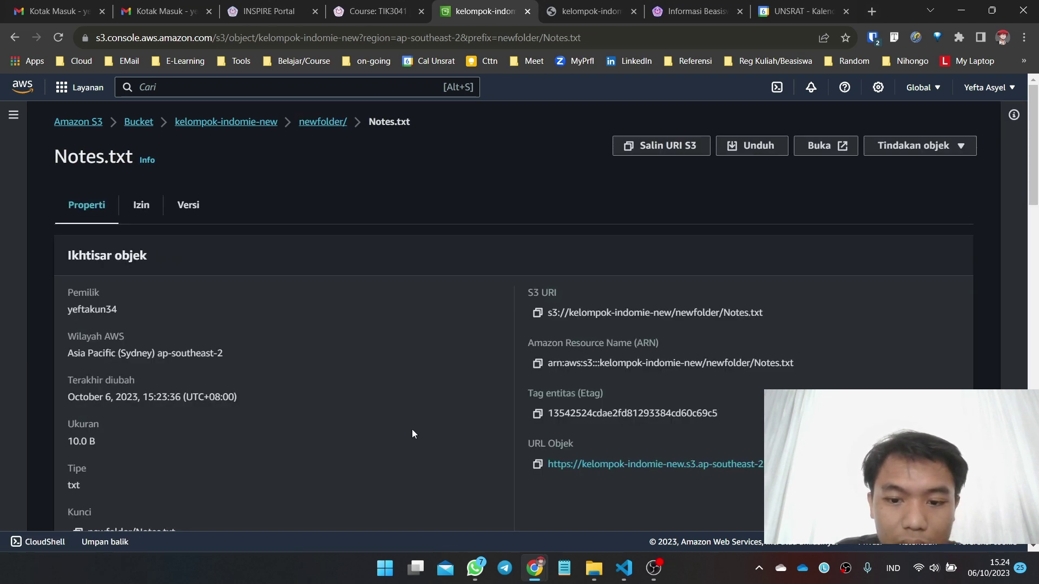
- Check the moved Notes.txt through its object URL in a separate tab, close that tab, and return to the bucket list
right_click(652, 466)
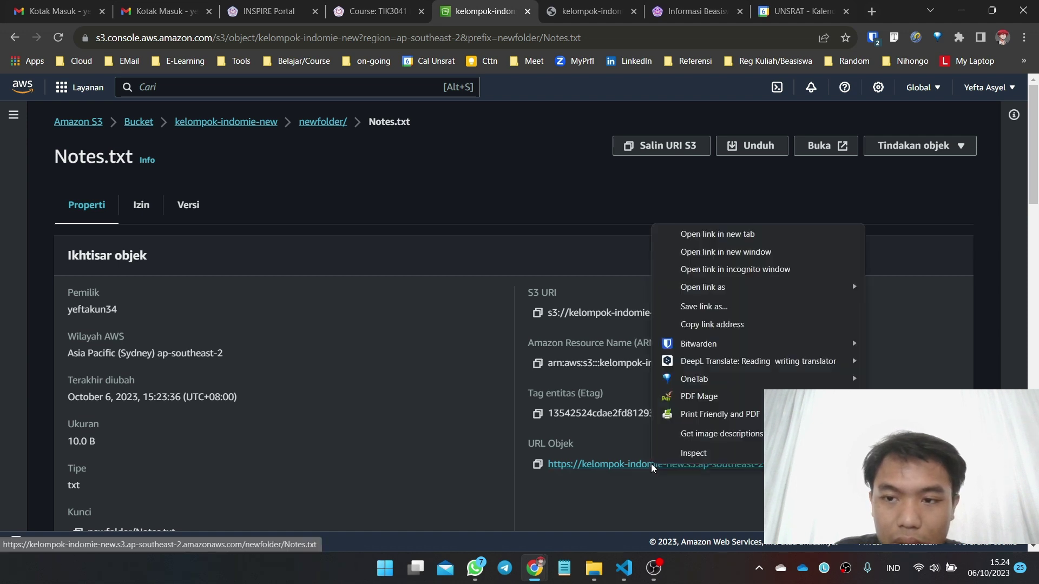
click(721, 234)
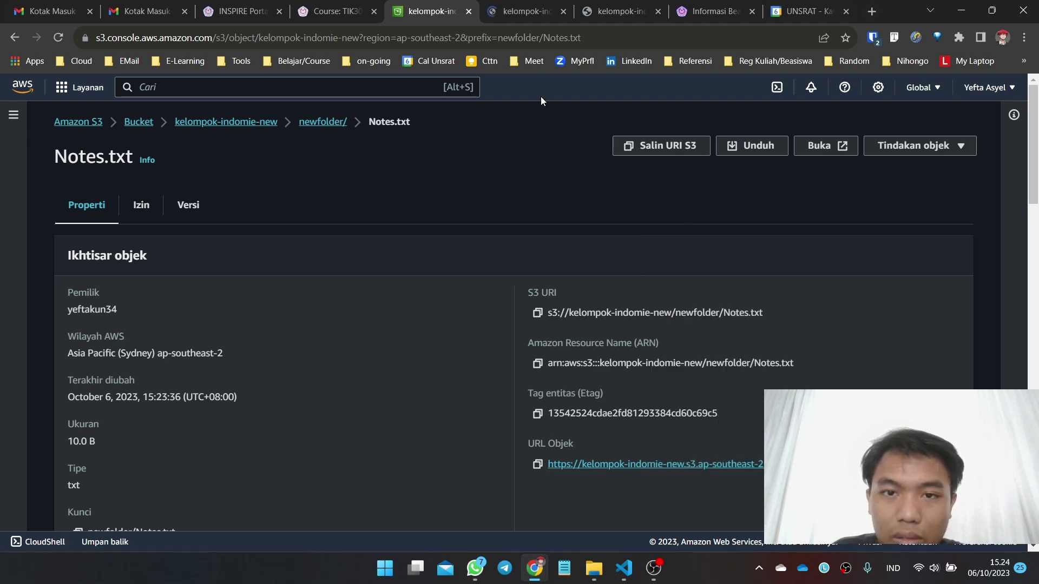
click(506, 5)
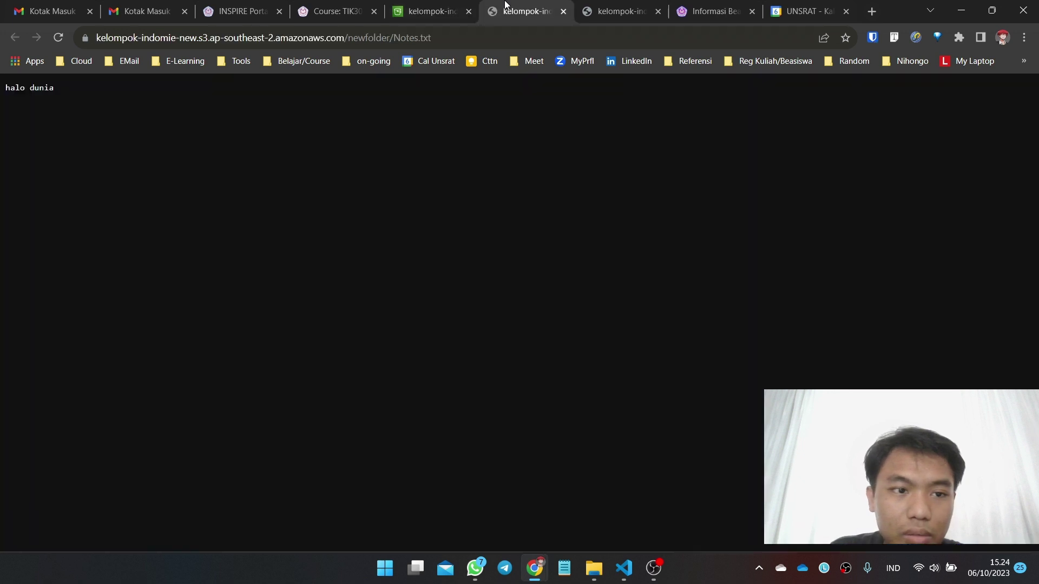
click(563, 12)
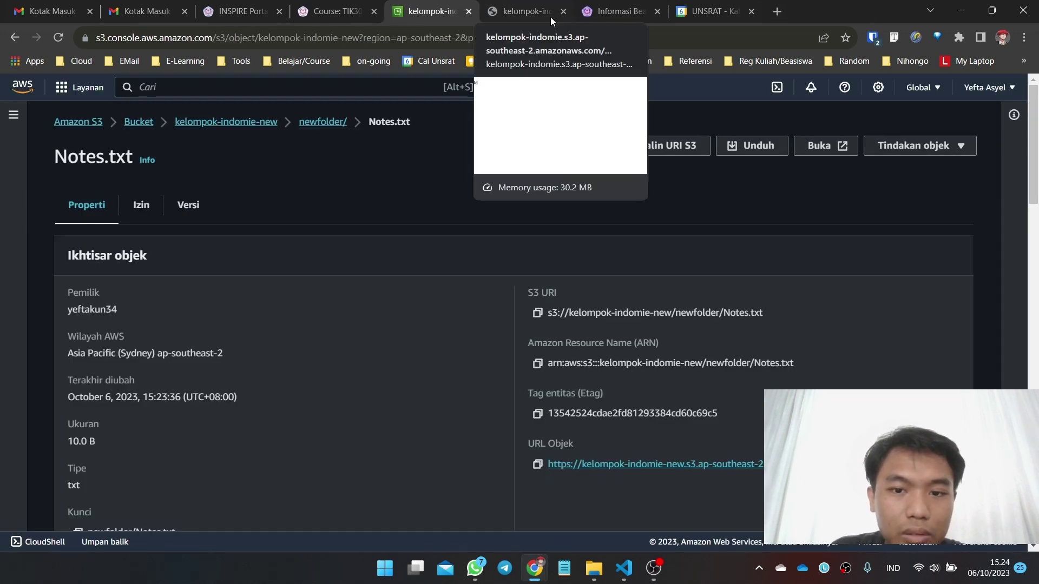
scroll(541, 338, down, 2)
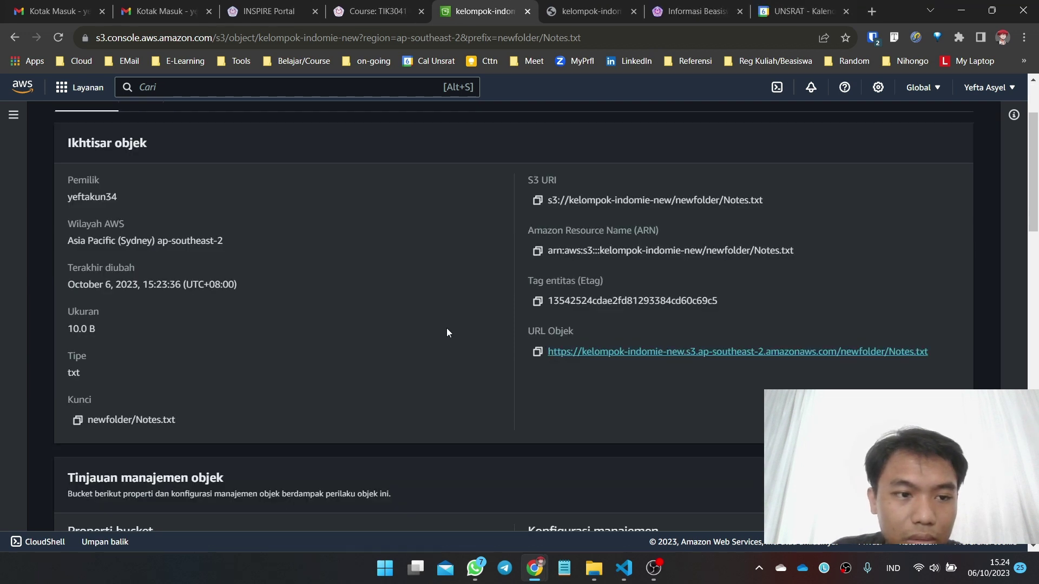
scroll(446, 328, up, 2)
click(142, 123)
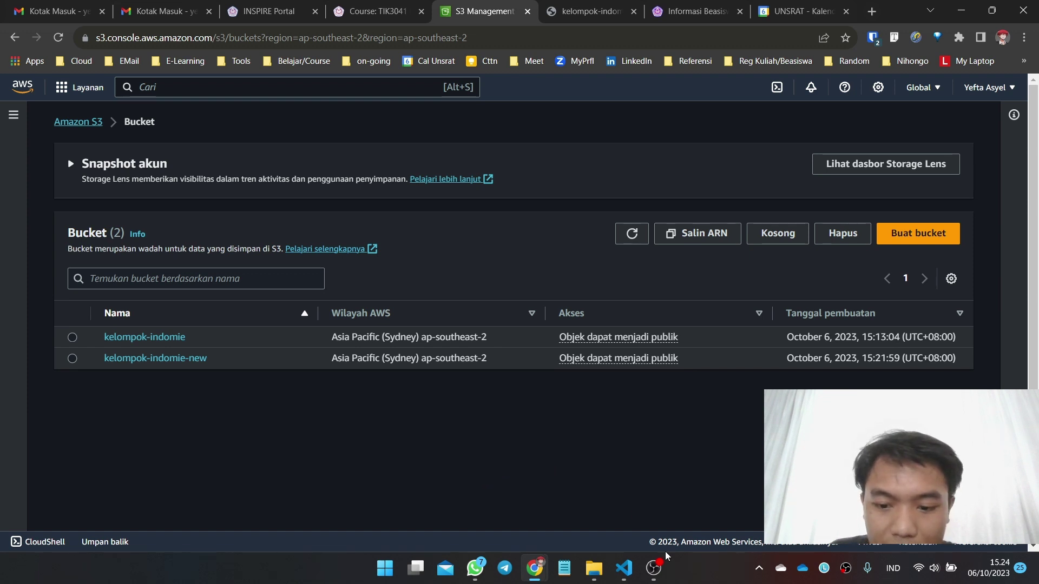
click(658, 572)
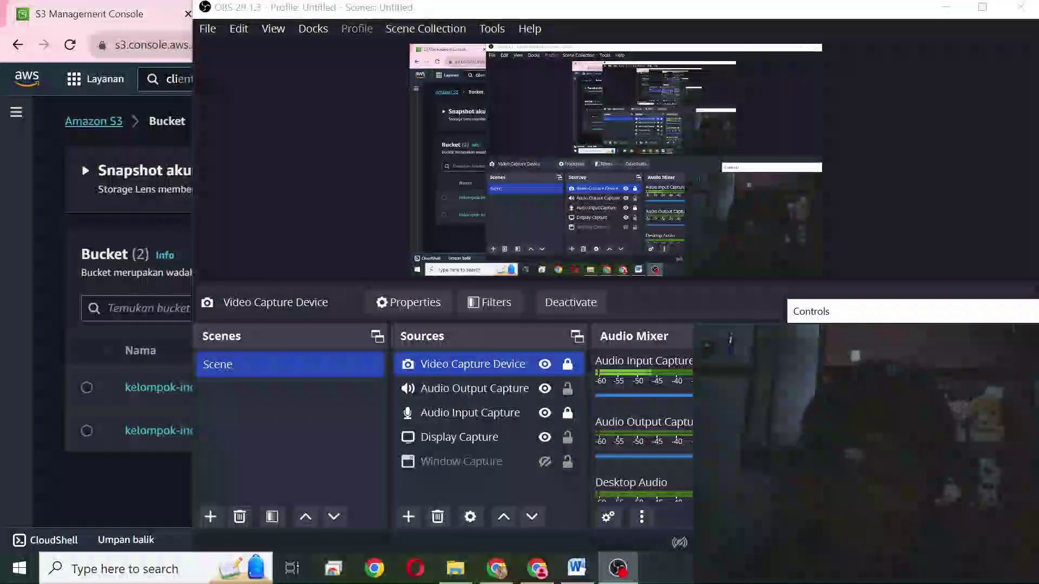
- Switch to the assignment PDF and read the Tugas 1 heading and the first task of Tugas 2
mouse_move(614, 571)
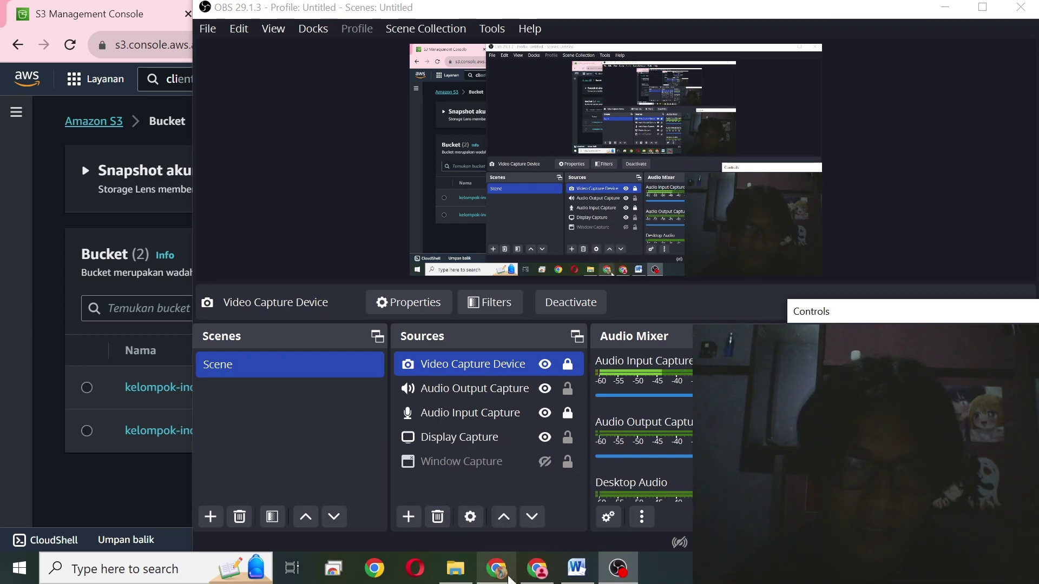
click(496, 569)
scroll(273, 378, up, 5)
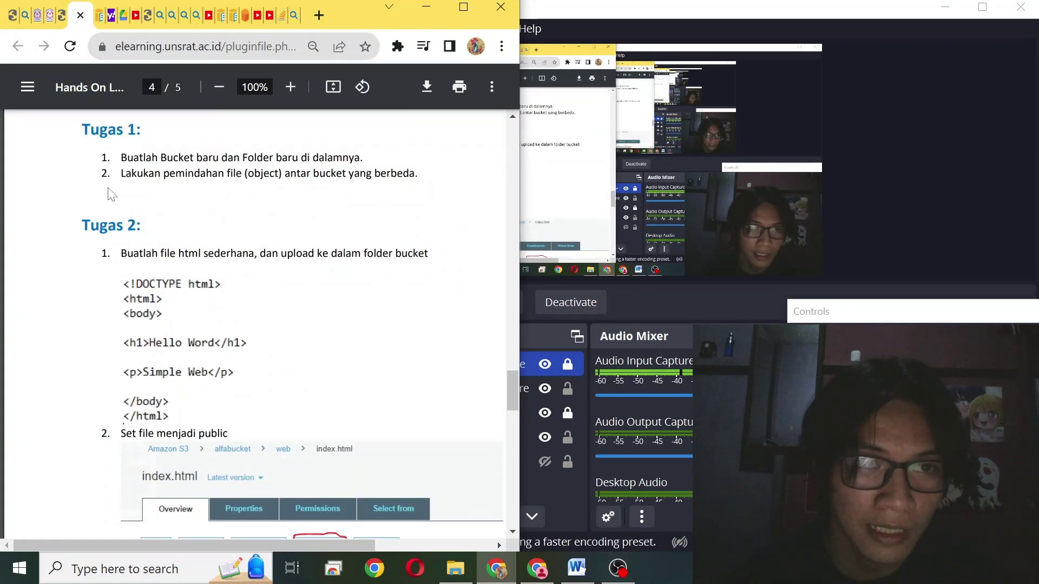
mouse_move(82, 226)
mouse_down()
mouse_move(140, 225)
mouse_move(81, 225)
mouse_up()
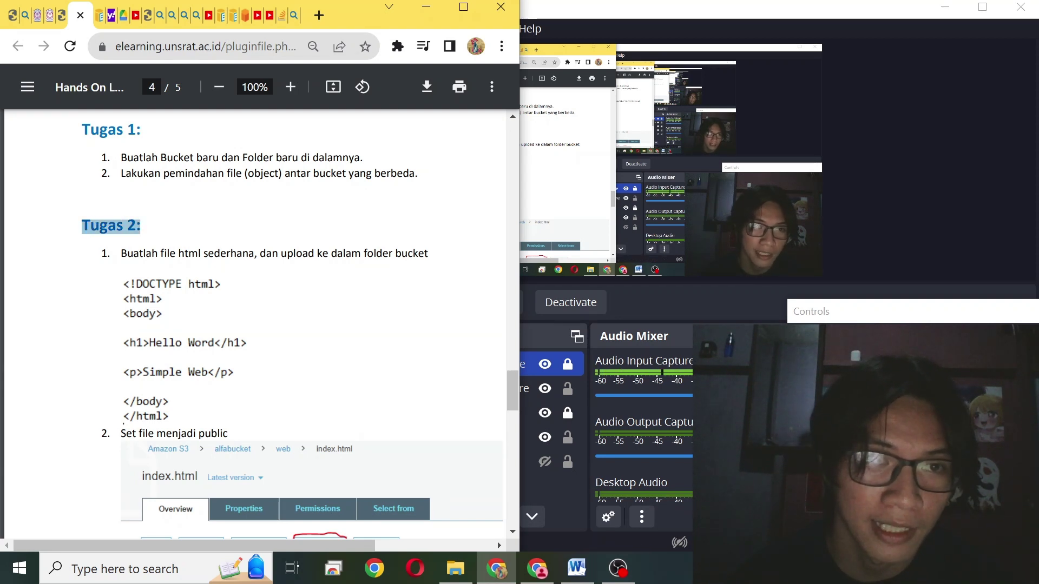
drag(81, 130, 140, 130)
click(178, 140)
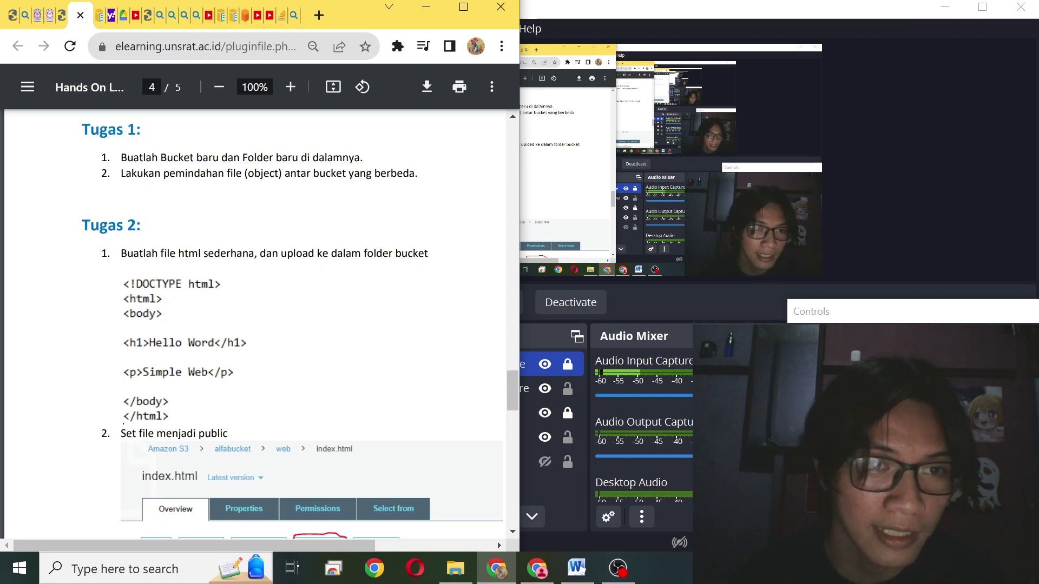
drag(102, 253, 449, 262)
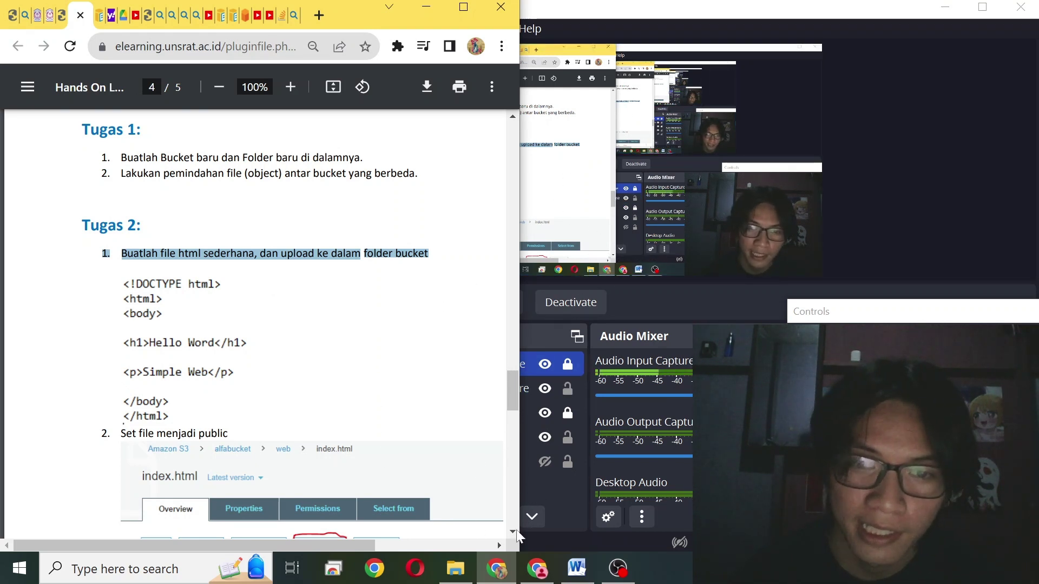
- Switch to the S3 console window and open folderku in the kelompok-indomie bucket
click(538, 568)
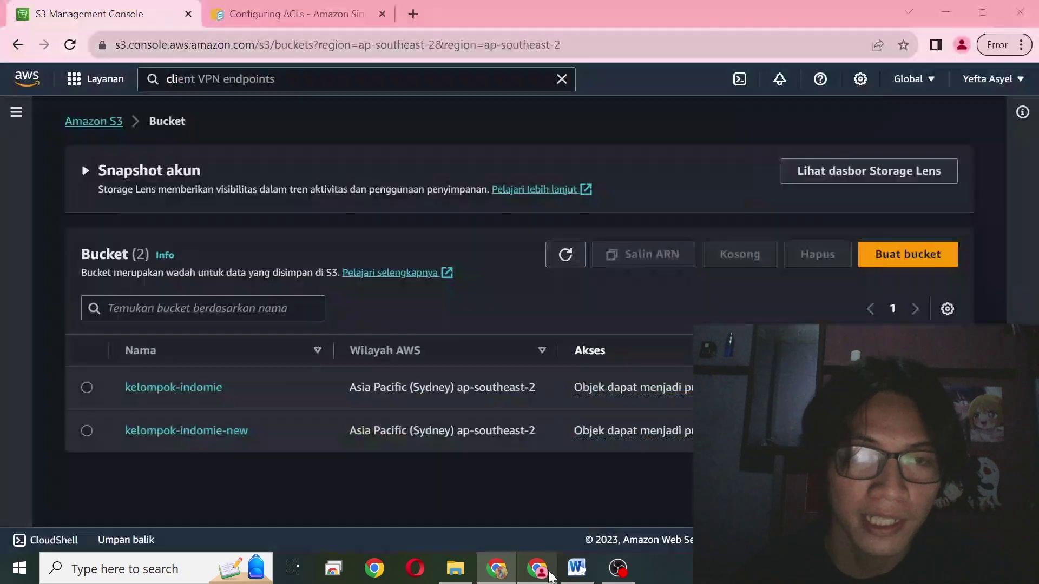
click(200, 397)
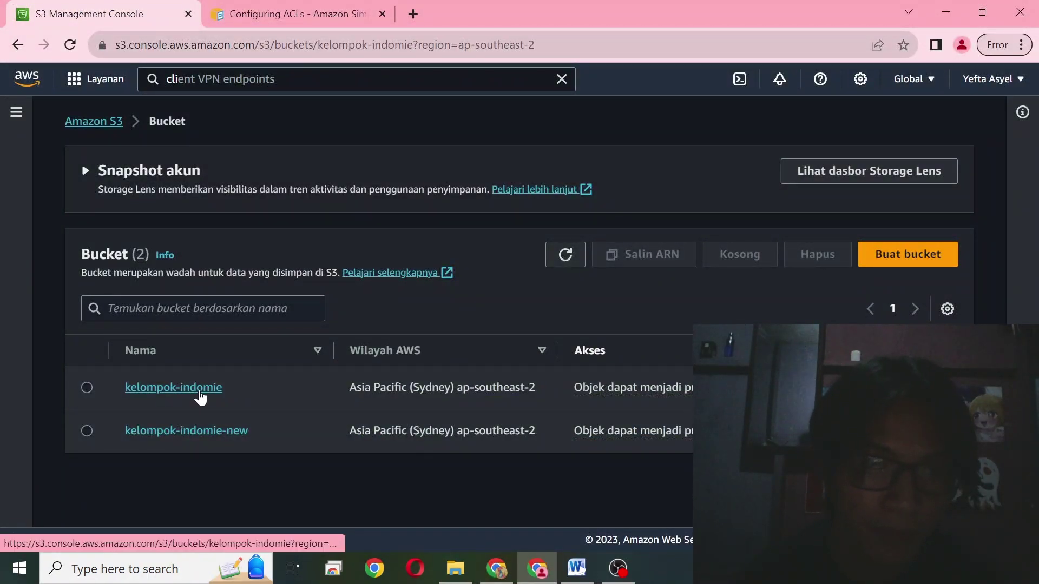
scroll(186, 425, down, 1)
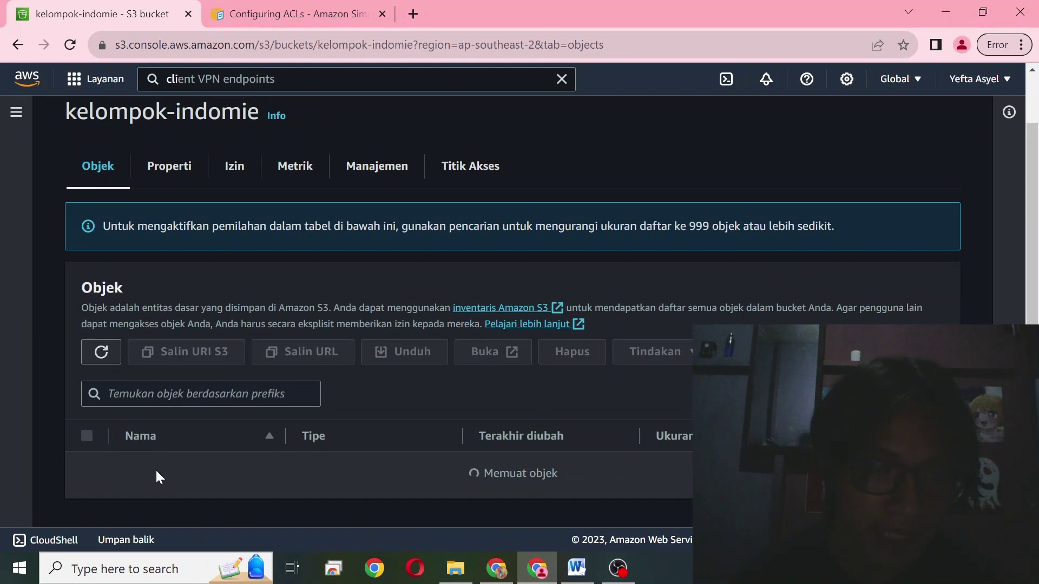
click(176, 464)
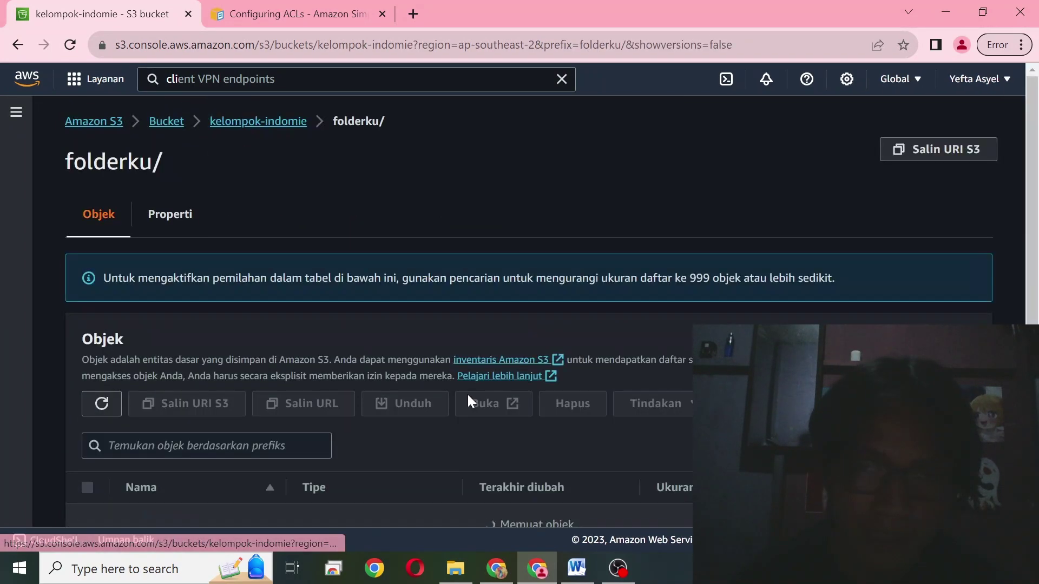
scroll(467, 392, down, 1)
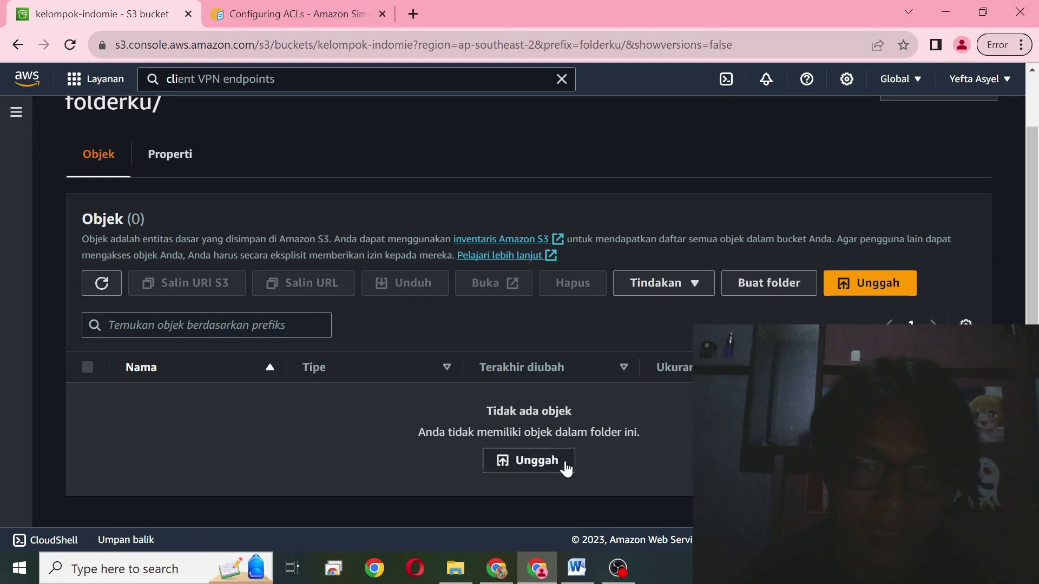
- Start an upload to folderku and add the HTML MyFirstWeb file from the Cloud Computing folder
click(532, 471)
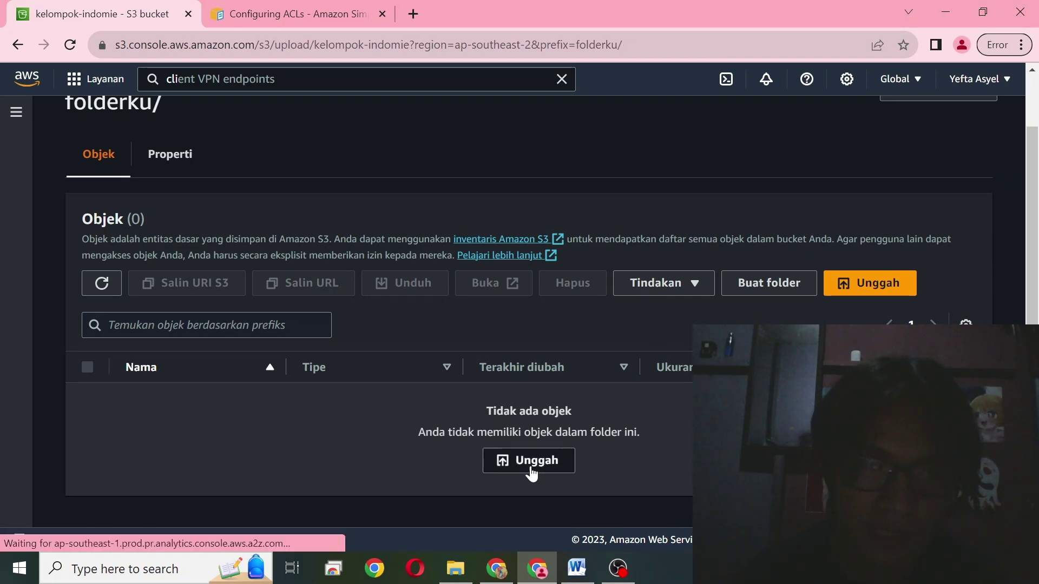
scroll(404, 297, down, 5)
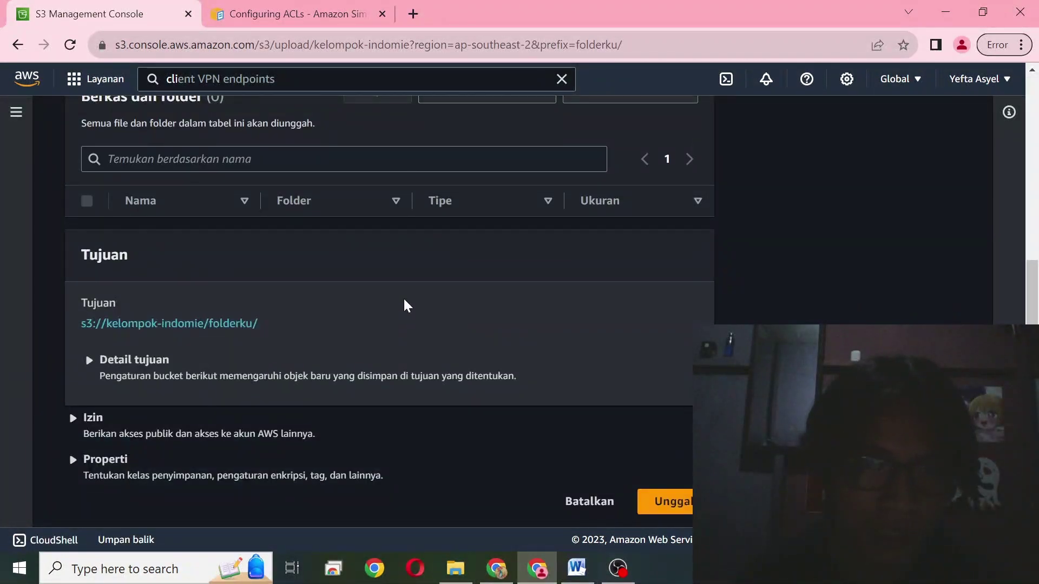
scroll(427, 281, up, 2)
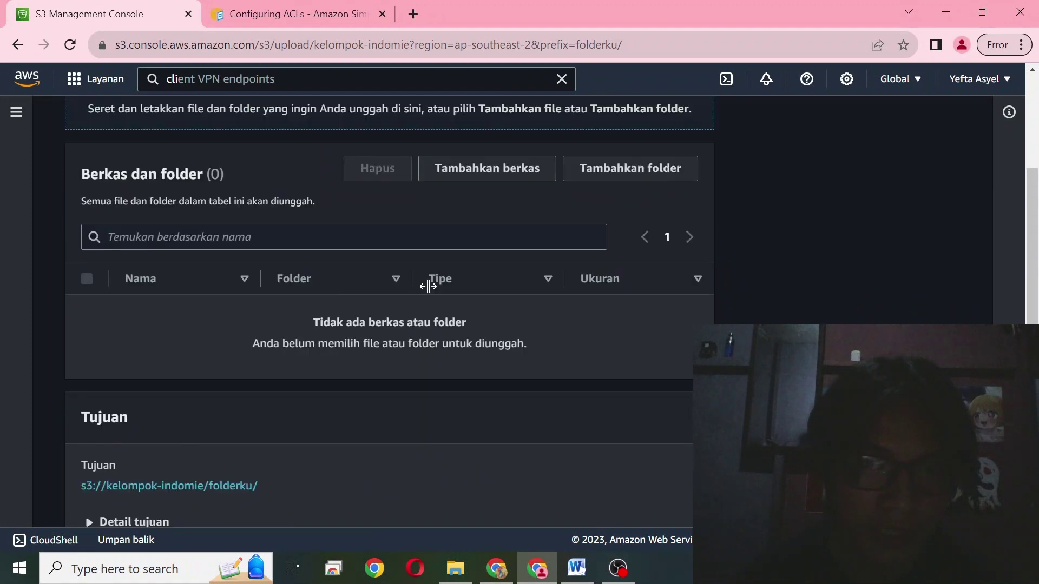
click(535, 177)
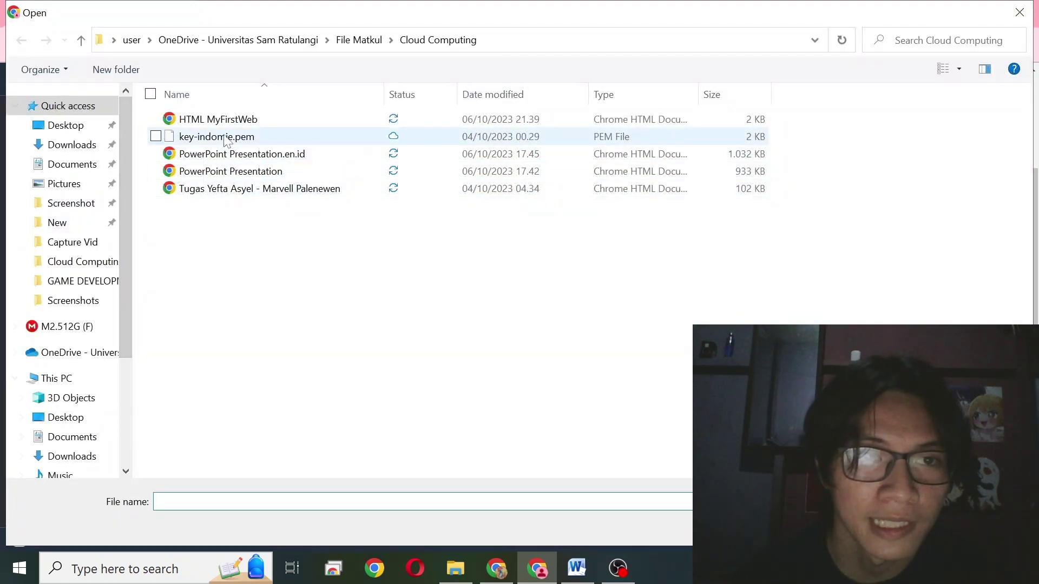
click(249, 125)
double_click(249, 124)
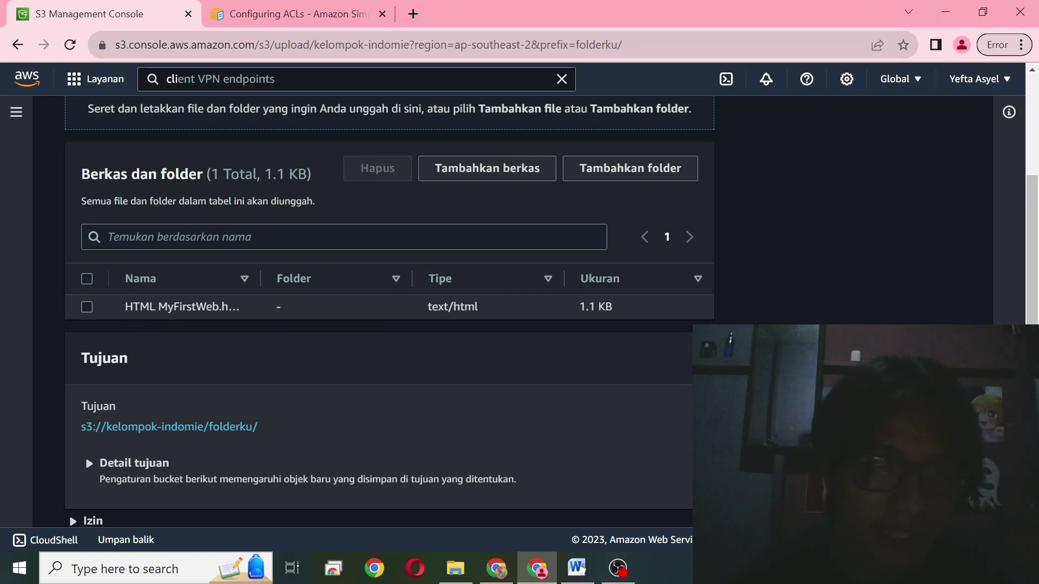
- Upload the added HTML file to folderku and close the upload status report
scroll(528, 417, down, 2)
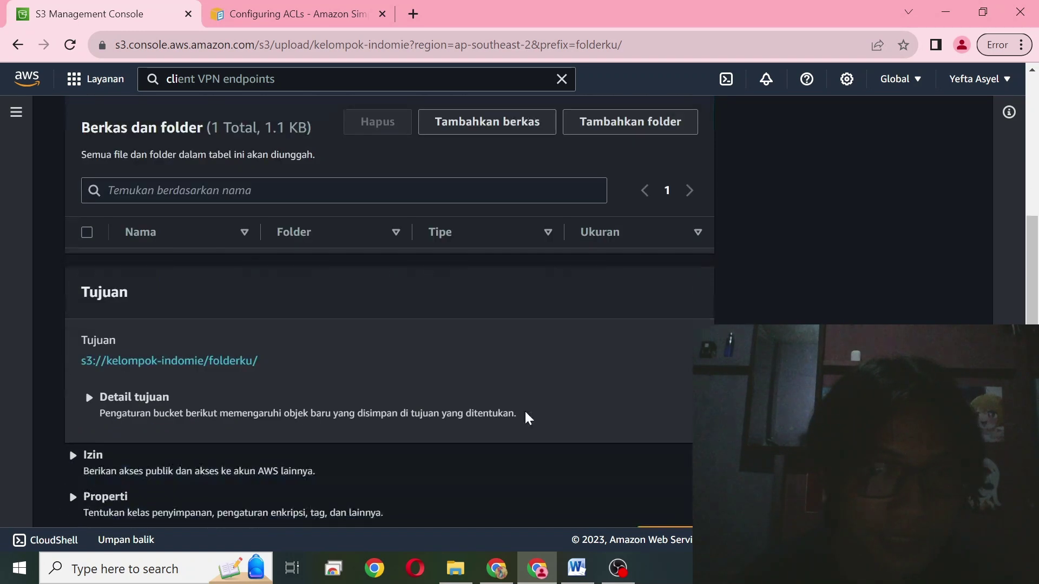
click(684, 504)
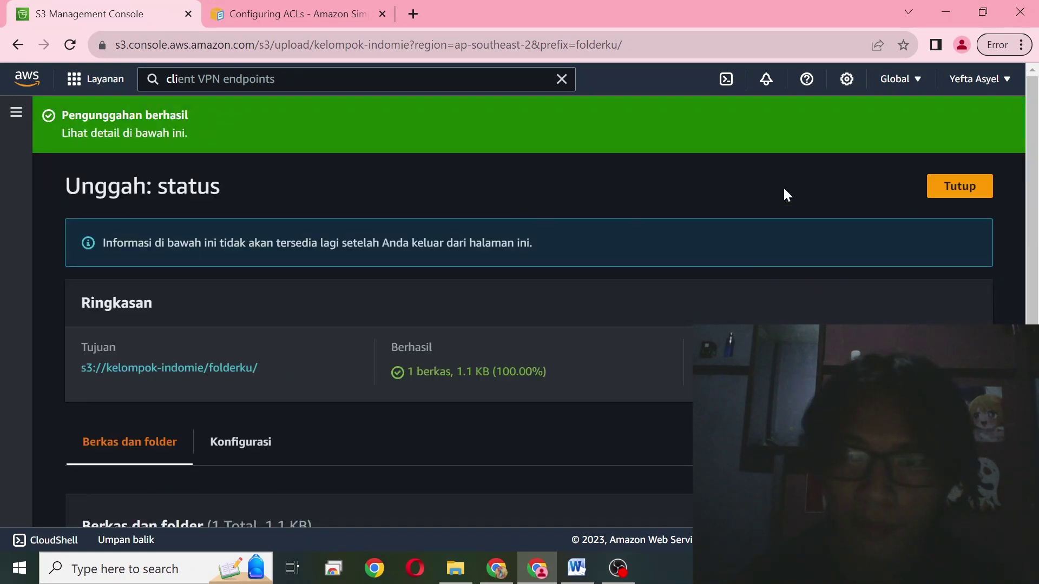
click(977, 186)
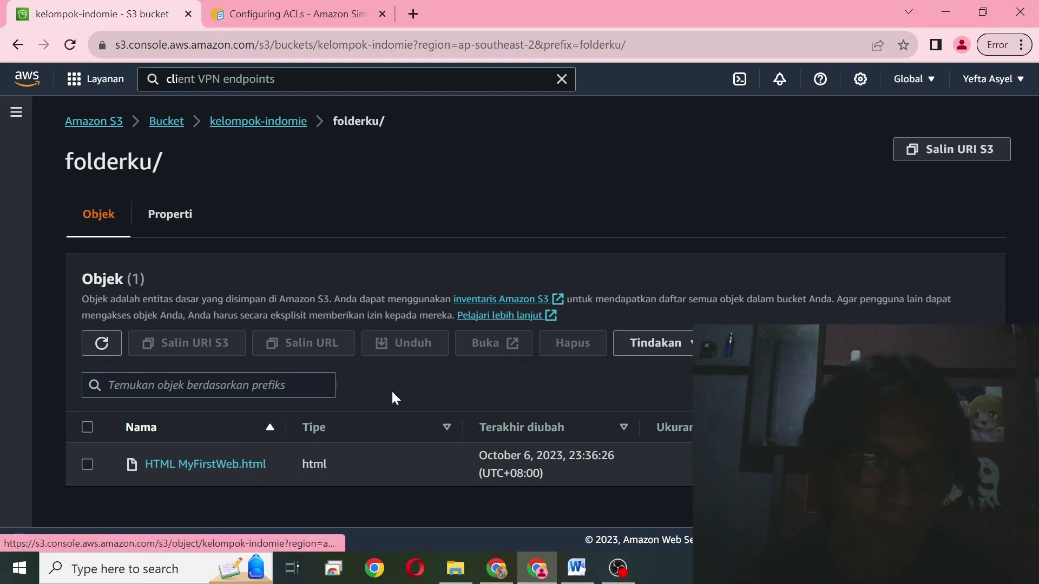
- Open HTML MyFirstWeb.html in folderku and start editing its access control list under its permissions
click(249, 464)
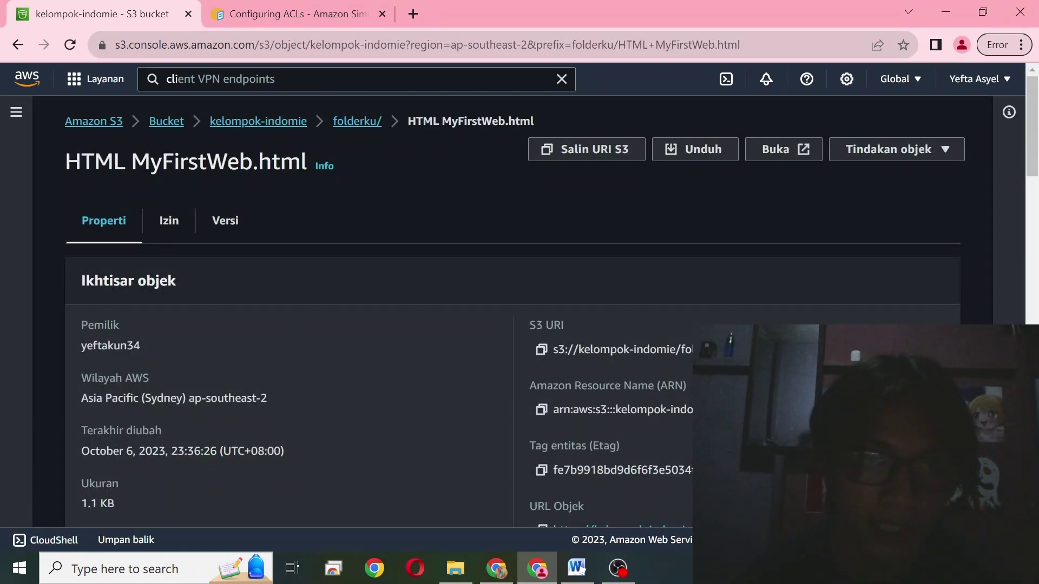
scroll(259, 222, down, 2)
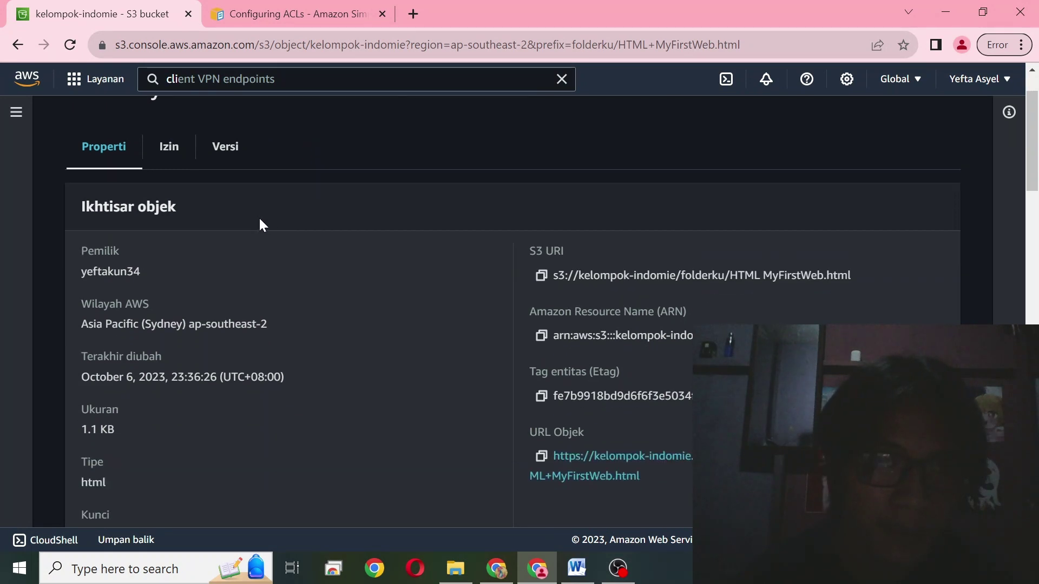
click(165, 145)
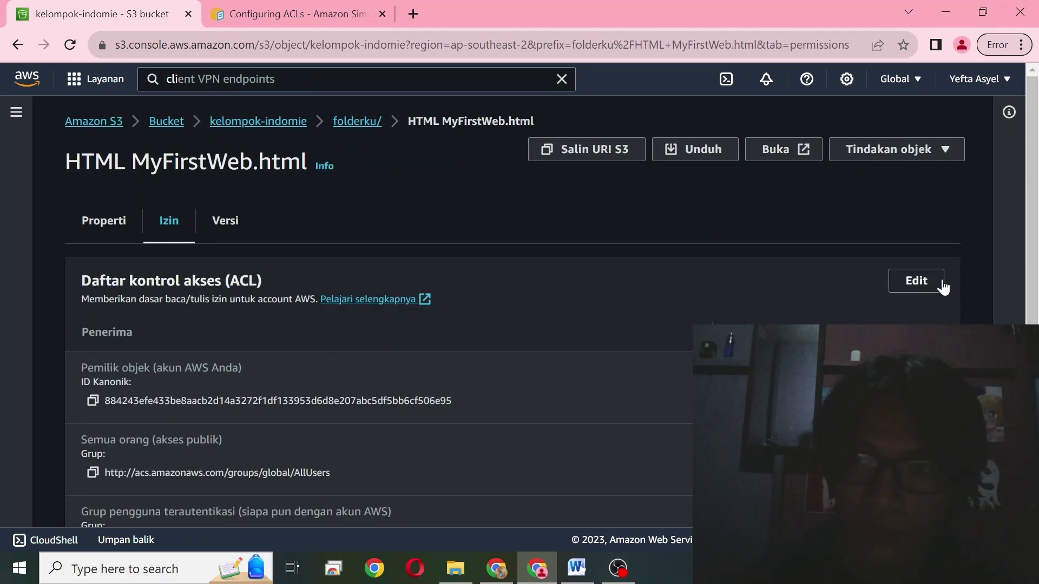
click(927, 285)
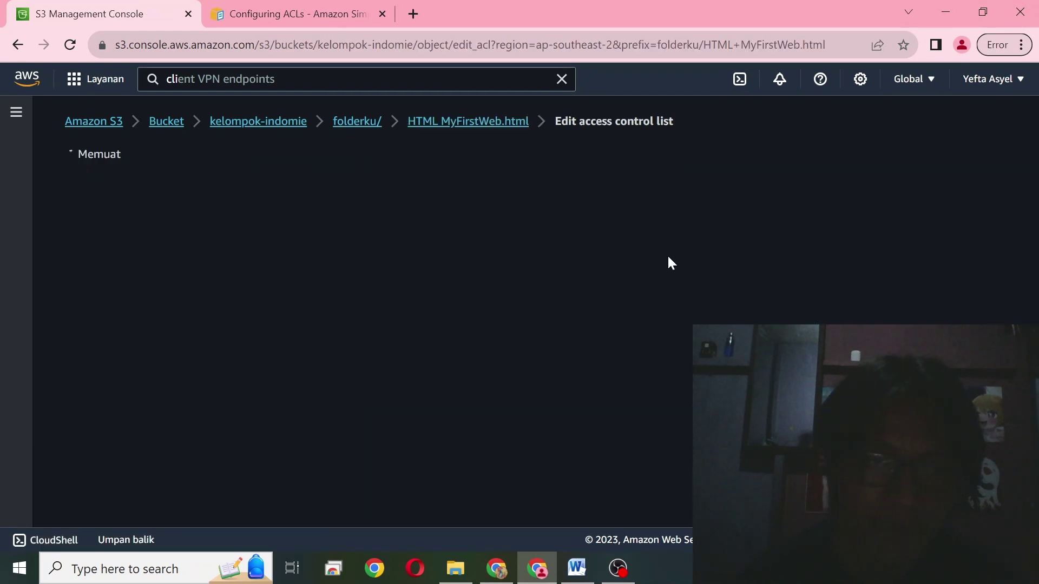
- Grant everyone (public access) read permission on both the object and the object ACL
scroll(514, 314, down, 2)
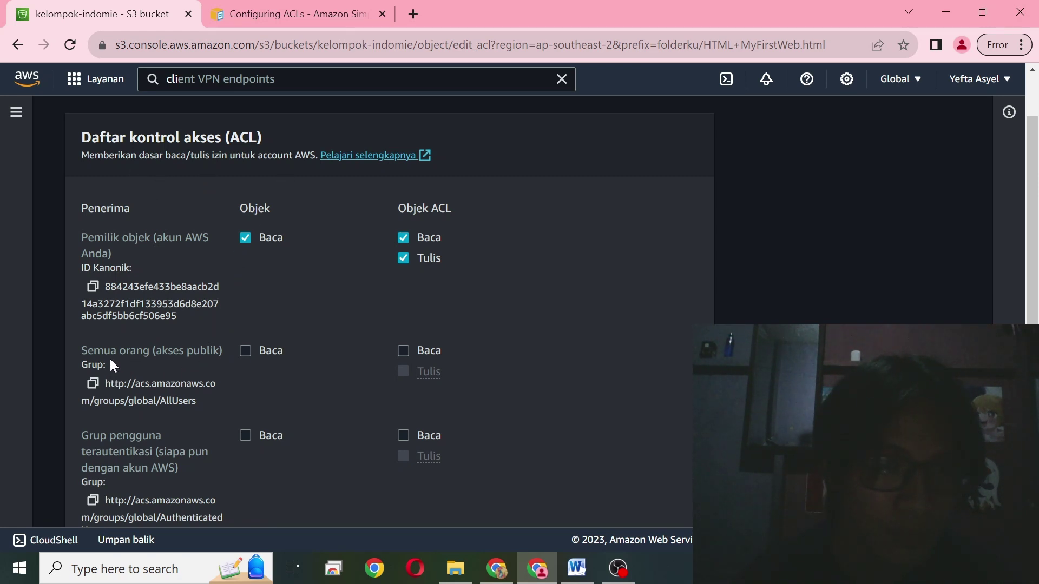
click(246, 351)
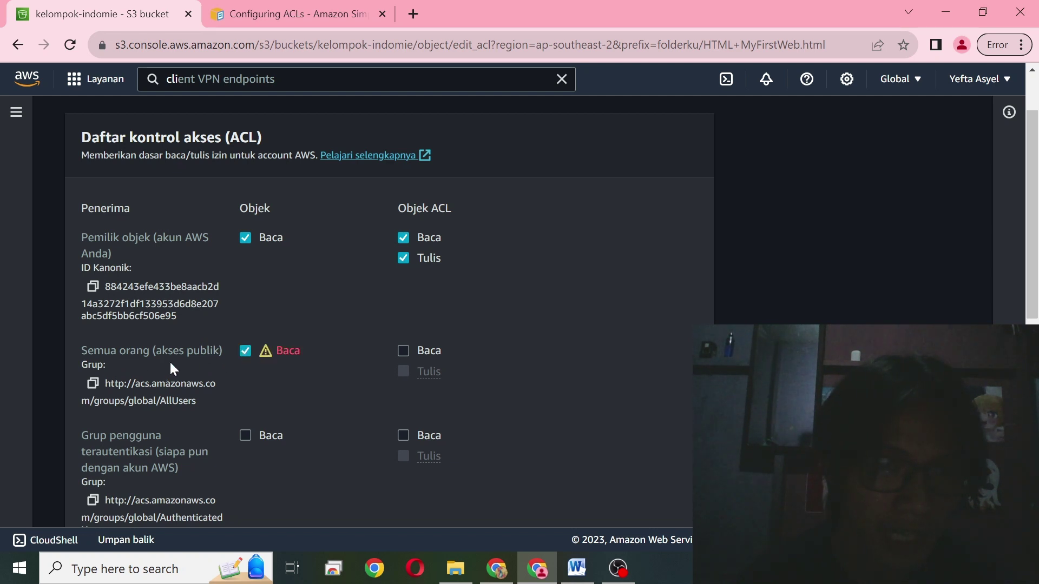
click(404, 350)
scroll(279, 395, down, 4)
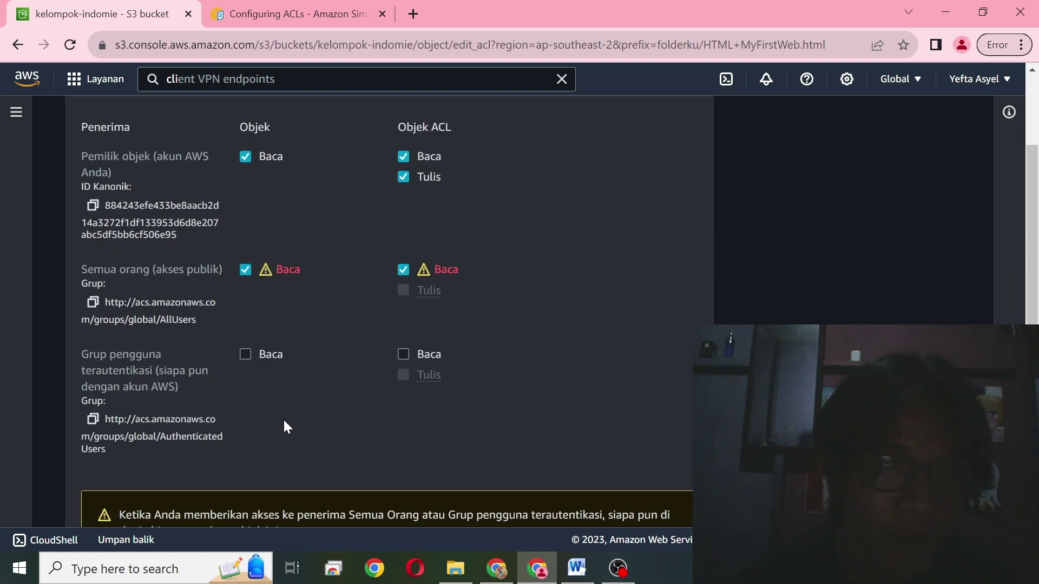
scroll(343, 214, up, 1)
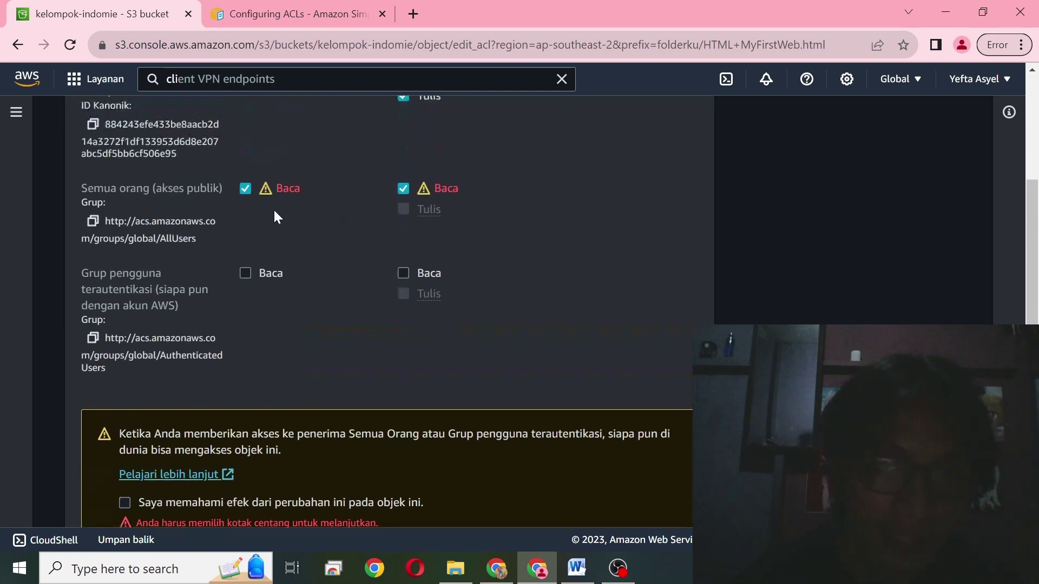
- Acknowledge the effect of public access on the object and save the access control list changes
scroll(371, 393, down, 3)
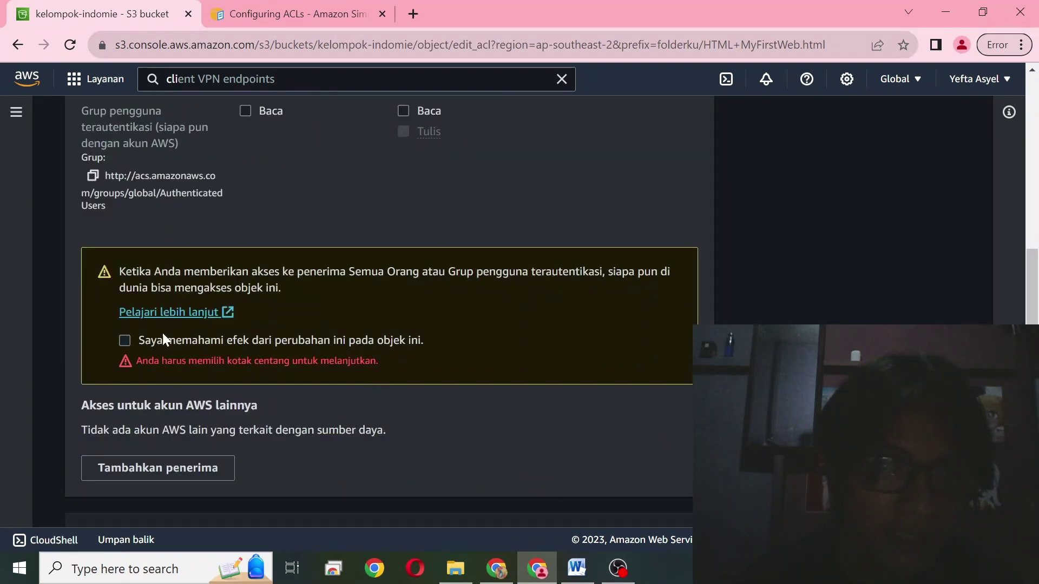
click(125, 341)
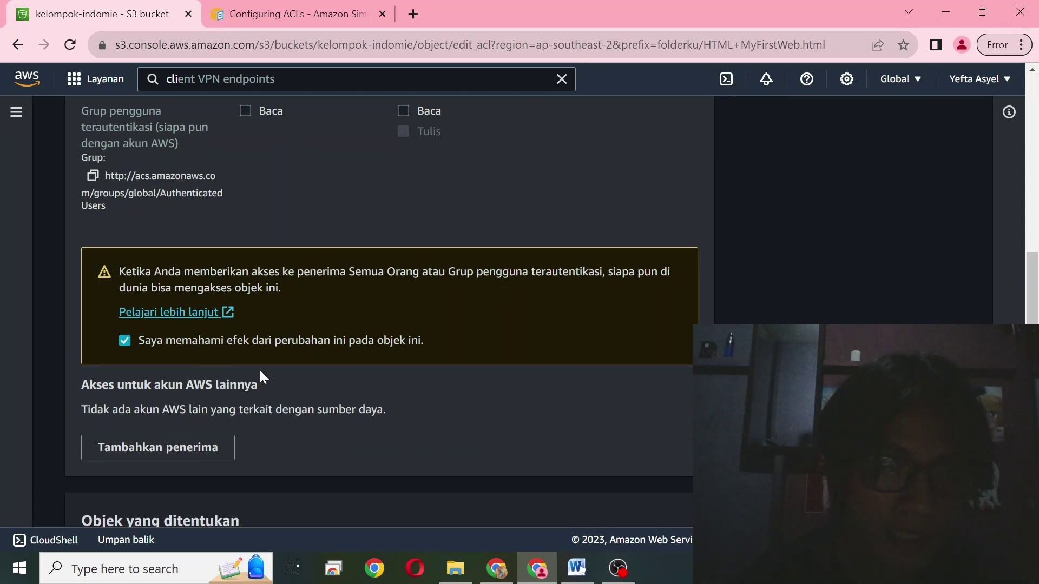
scroll(170, 281, down, 3)
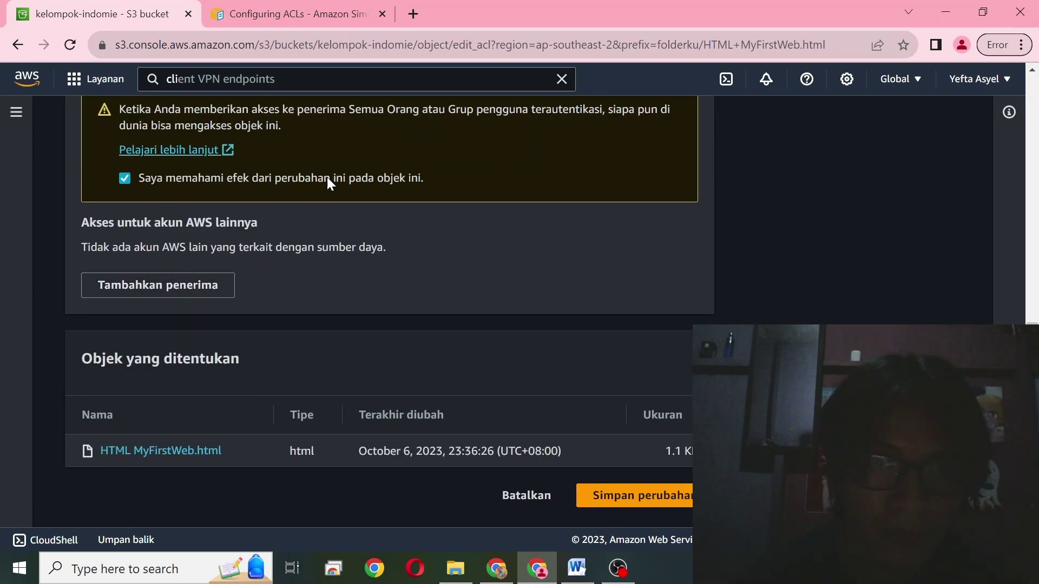
click(668, 509)
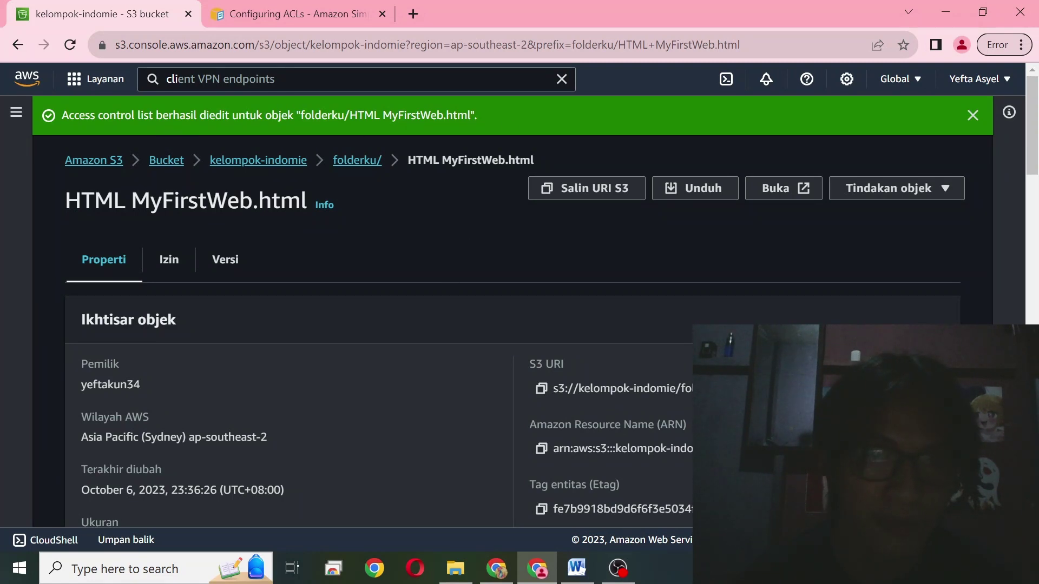
- Look over the object overview of HTML MyFirstWeb.html down to its object URL
scroll(358, 403, down, 3)
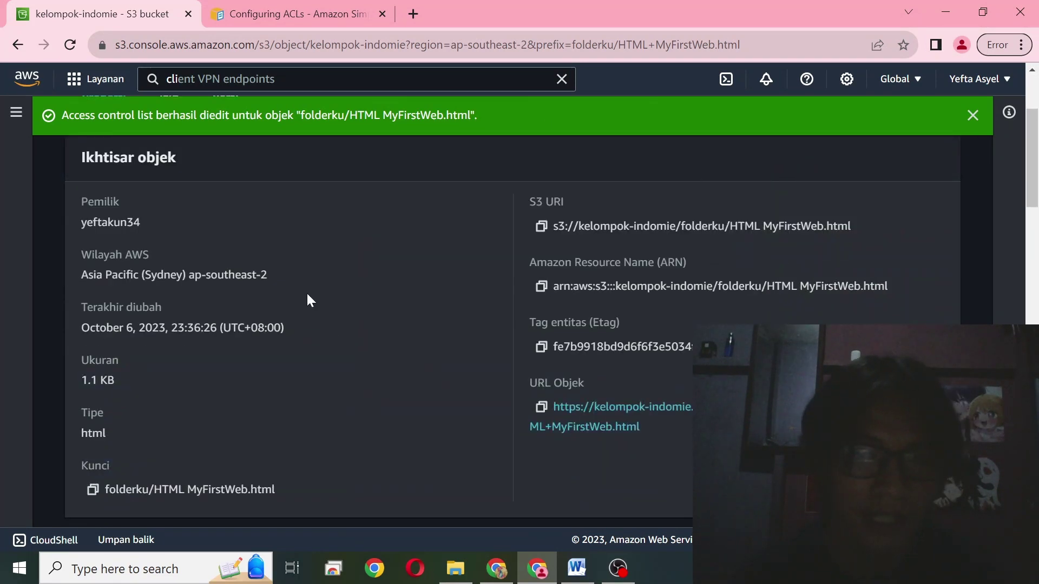
scroll(423, 333, up, 3)
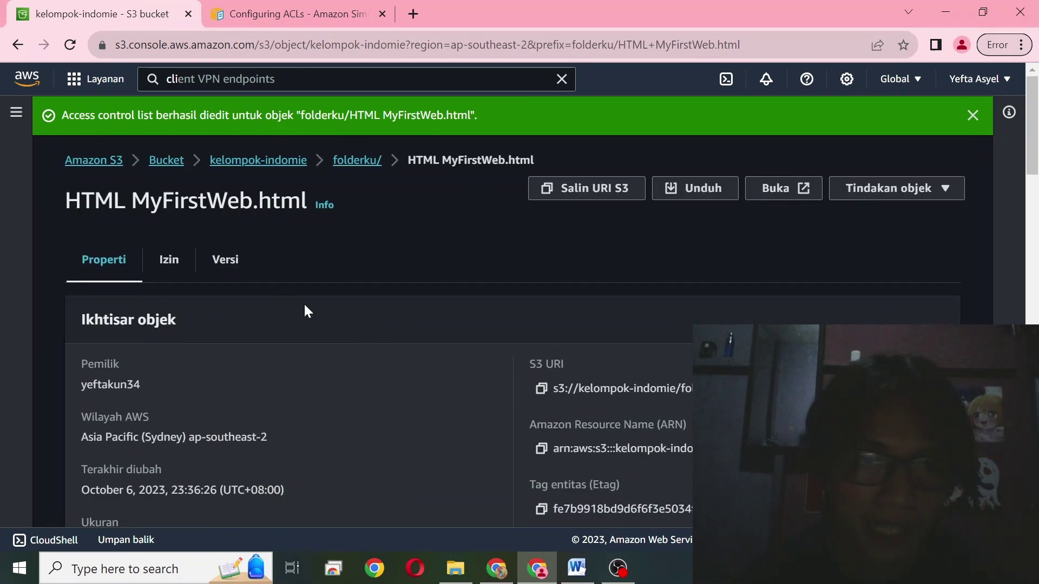
scroll(595, 366, down, 2)
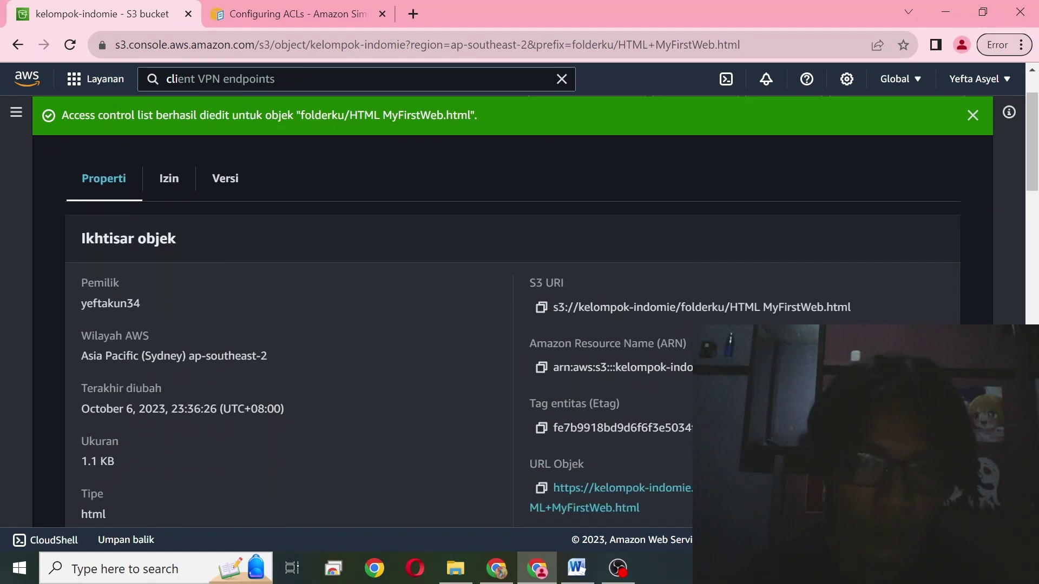
scroll(595, 359, down, 2)
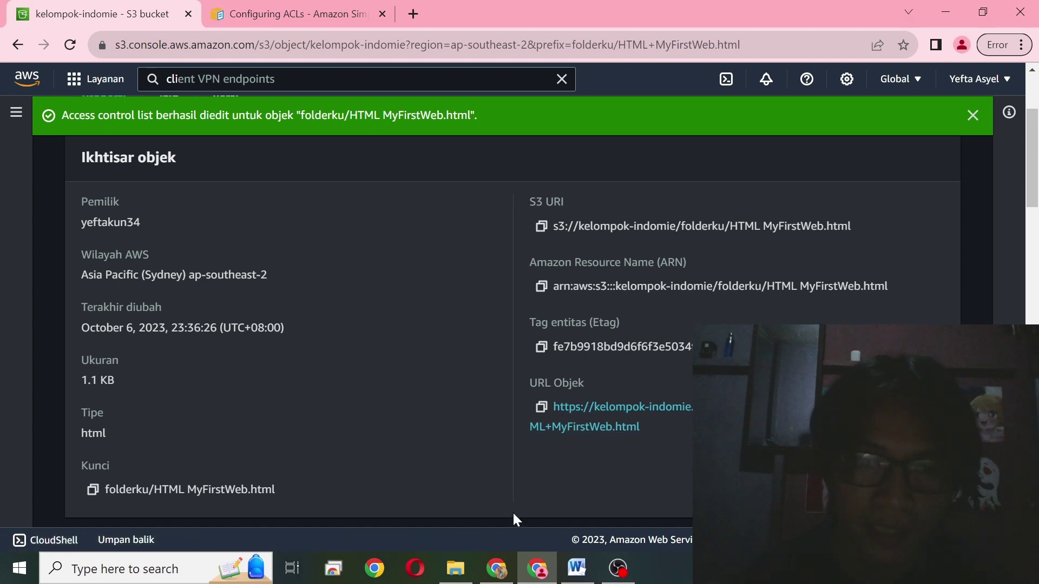
- Read tasks 2 to 4 of Tugas 2 in the assignment PDF and return to the S3 console
click(497, 568)
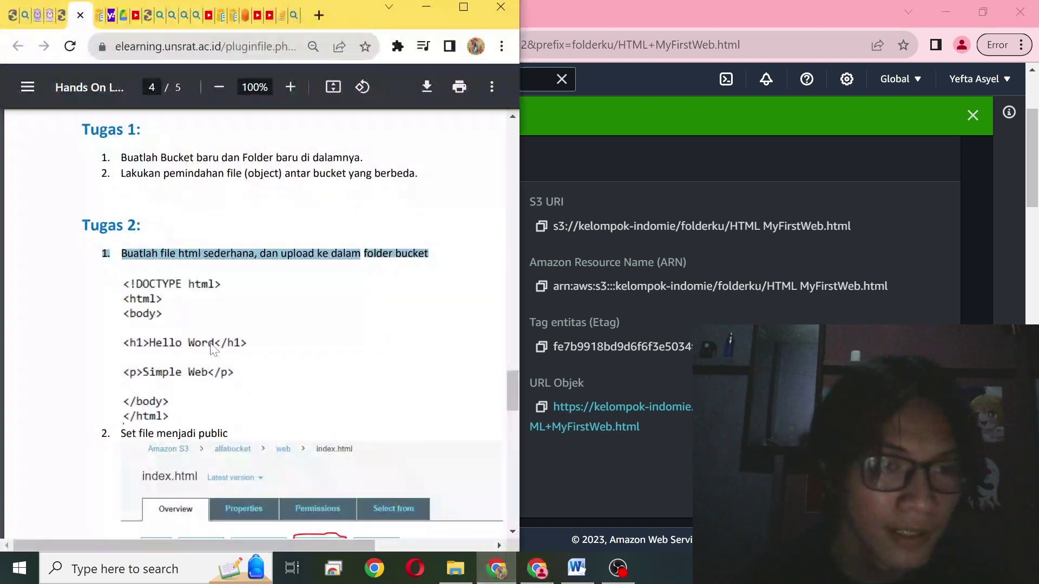
scroll(213, 348, down, 5)
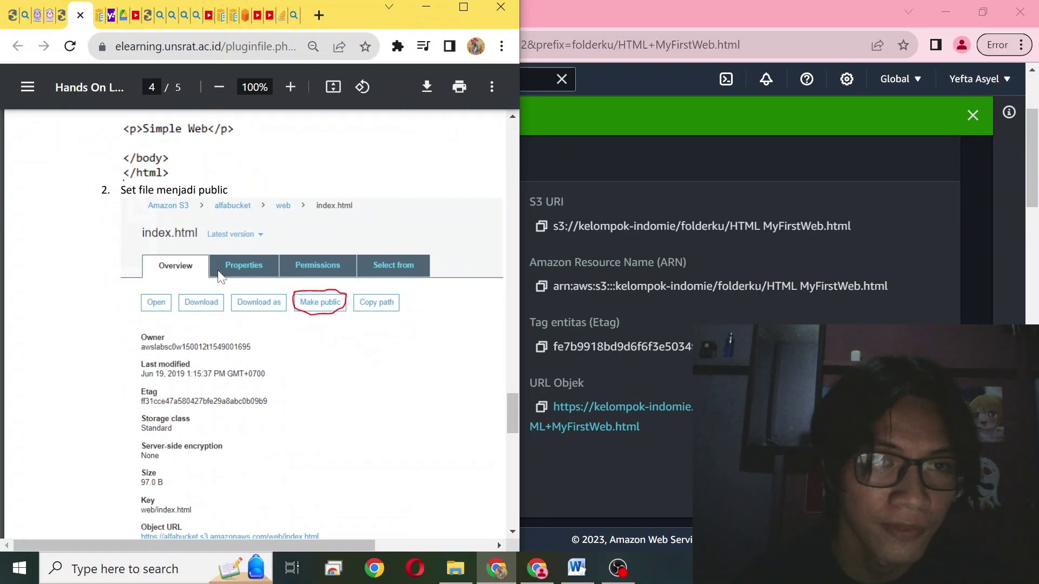
scroll(211, 292, down, 5)
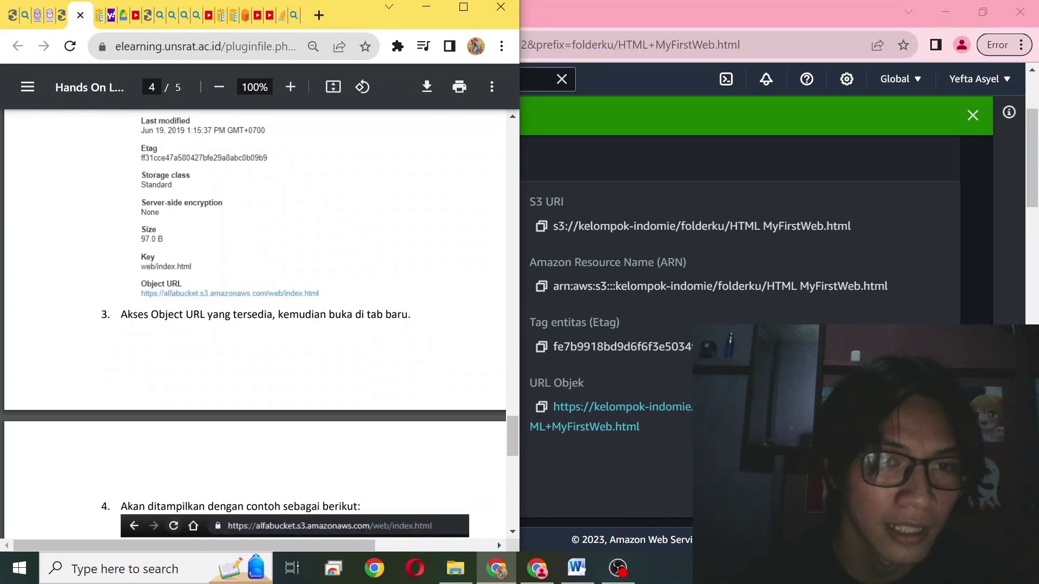
scroll(255, 339, down, 2)
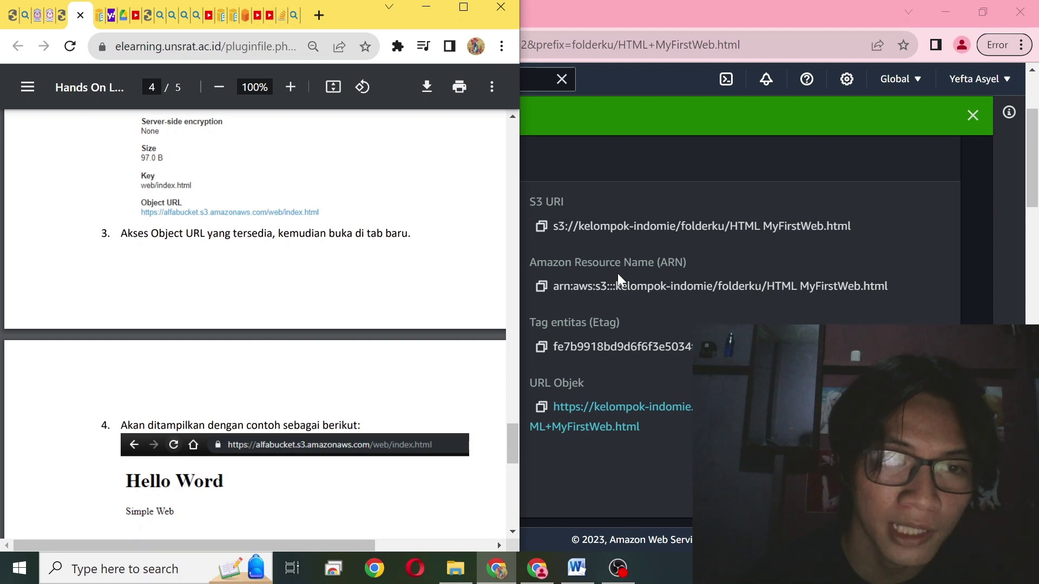
scroll(214, 365, down, 2)
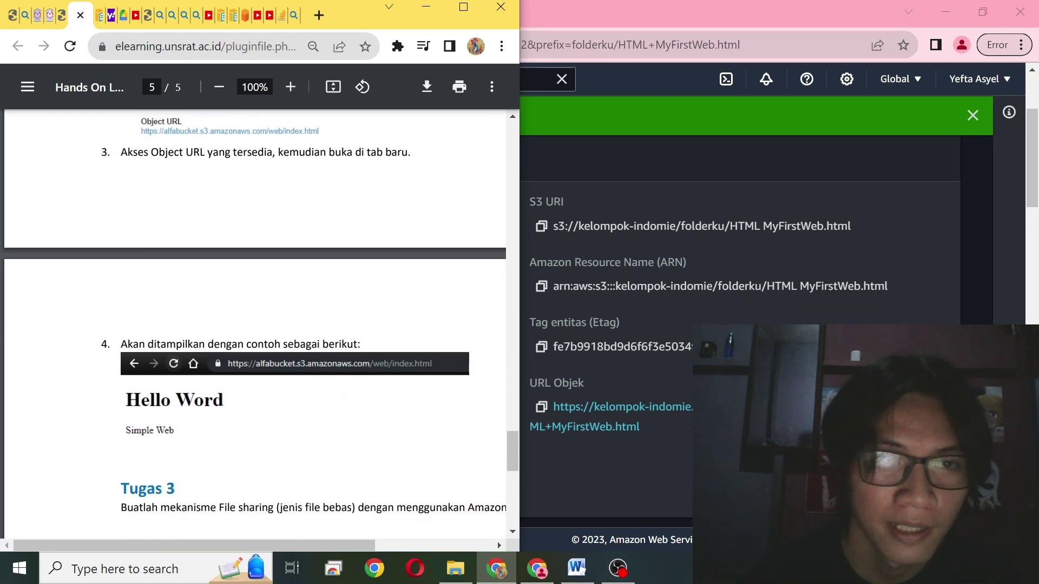
click(615, 442)
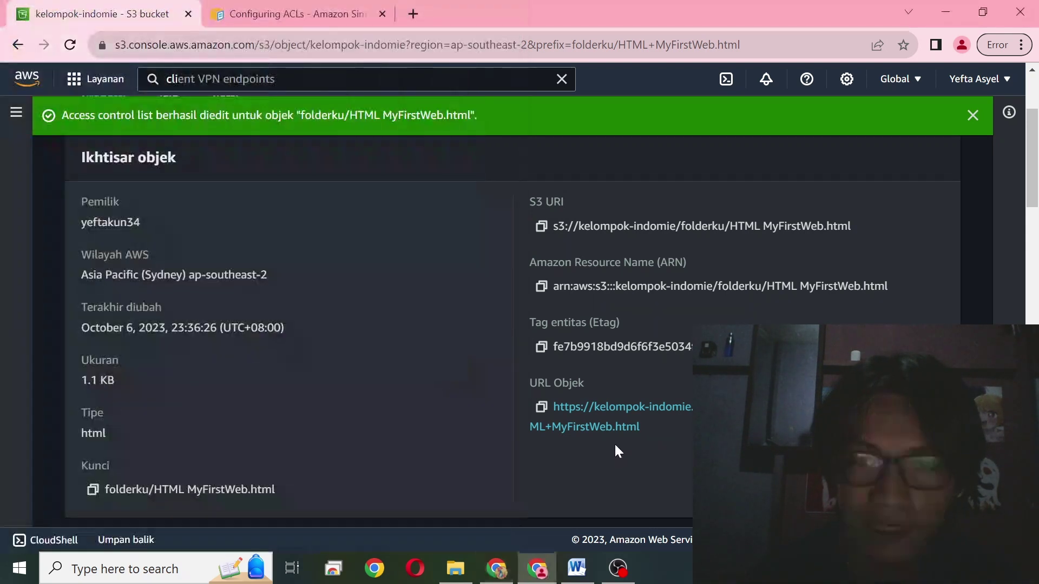
- Open the object URL of HTML MyFirstWeb.html in a new tab, view the web page and return to the S3 console
right_click(593, 416)
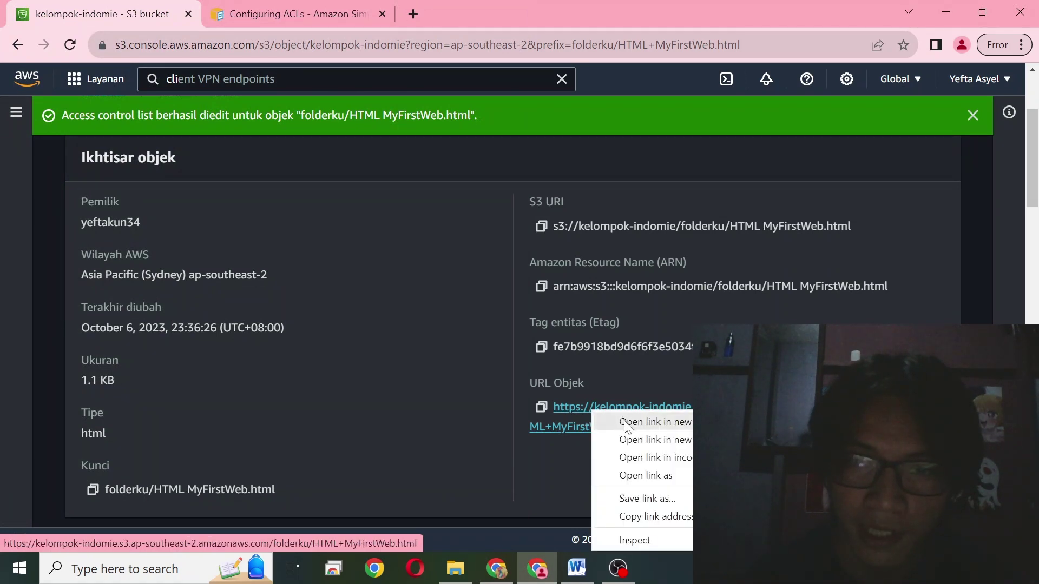
click(626, 423)
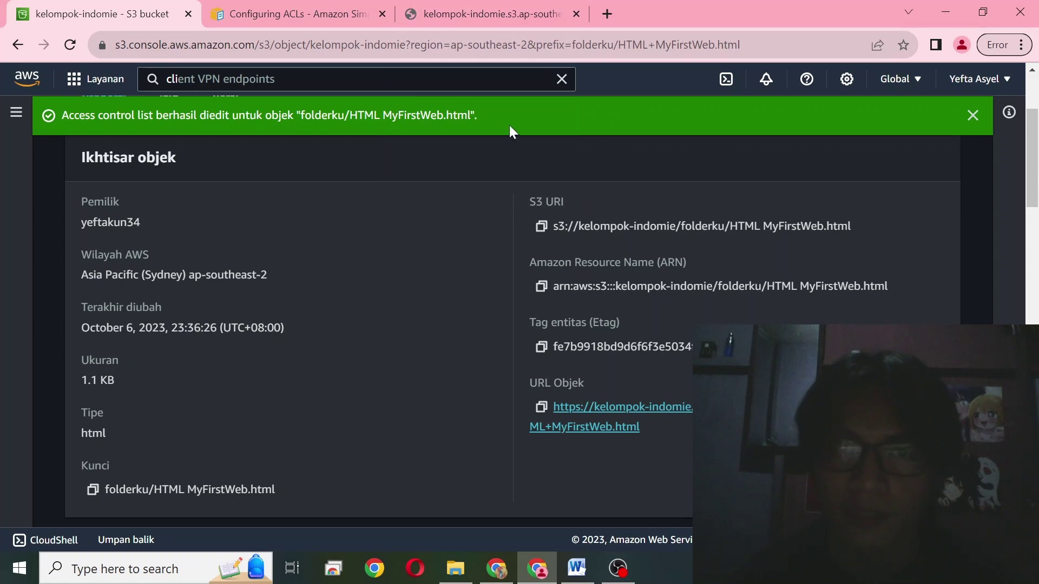
click(528, 5)
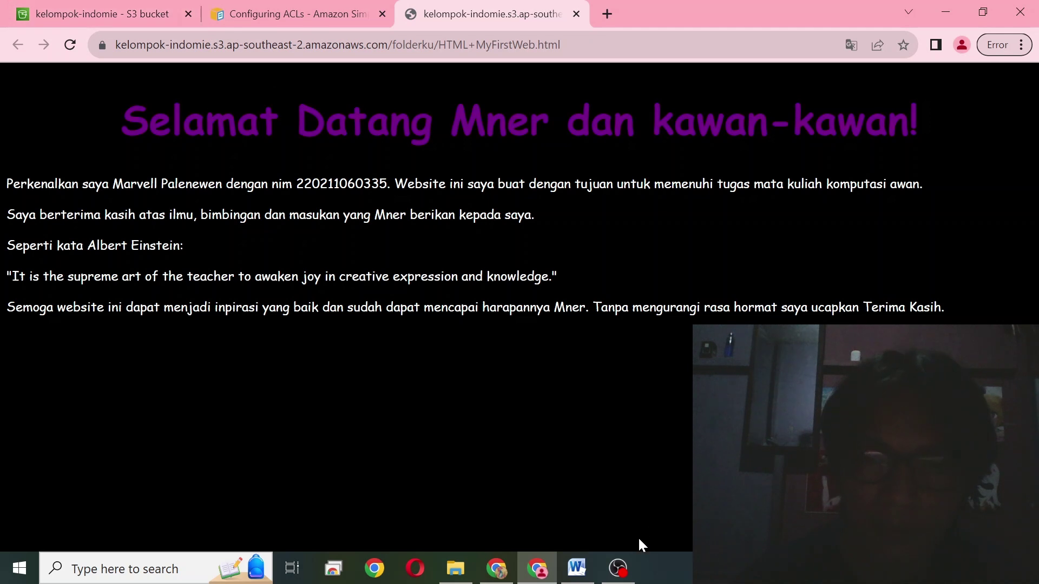
mouse_move(622, 572)
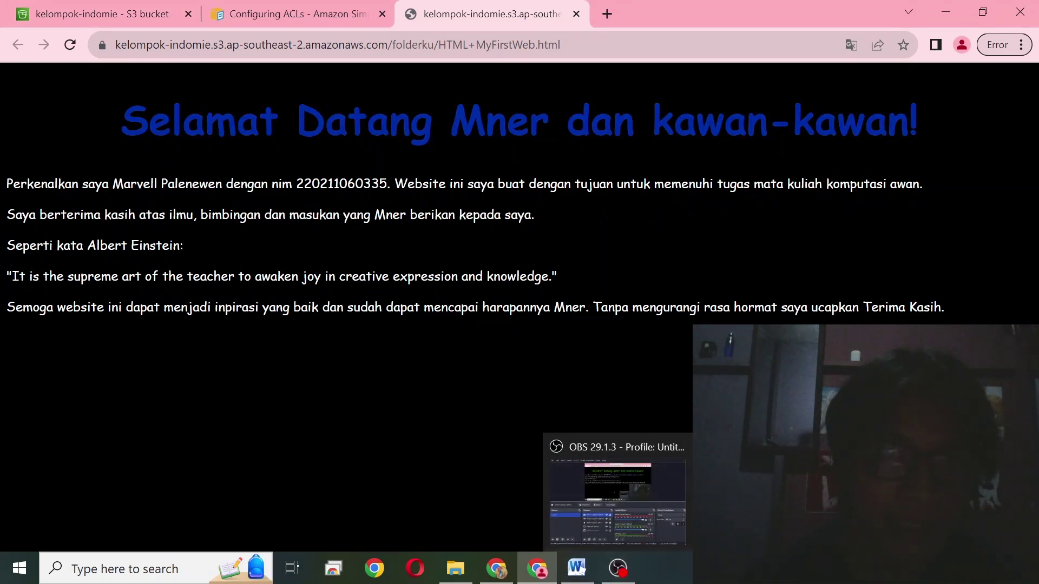
click(171, 8)
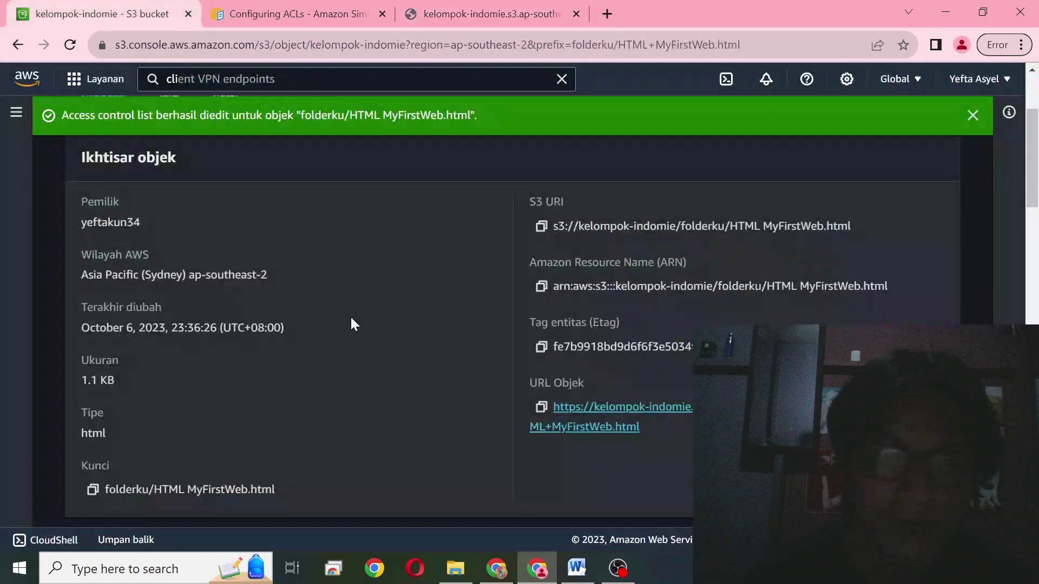
- Read the Tugas 3 instructions in the assignment PDF and return to the S3 console
click(496, 568)
scroll(338, 407, down, 6)
scroll(324, 379, up, 2)
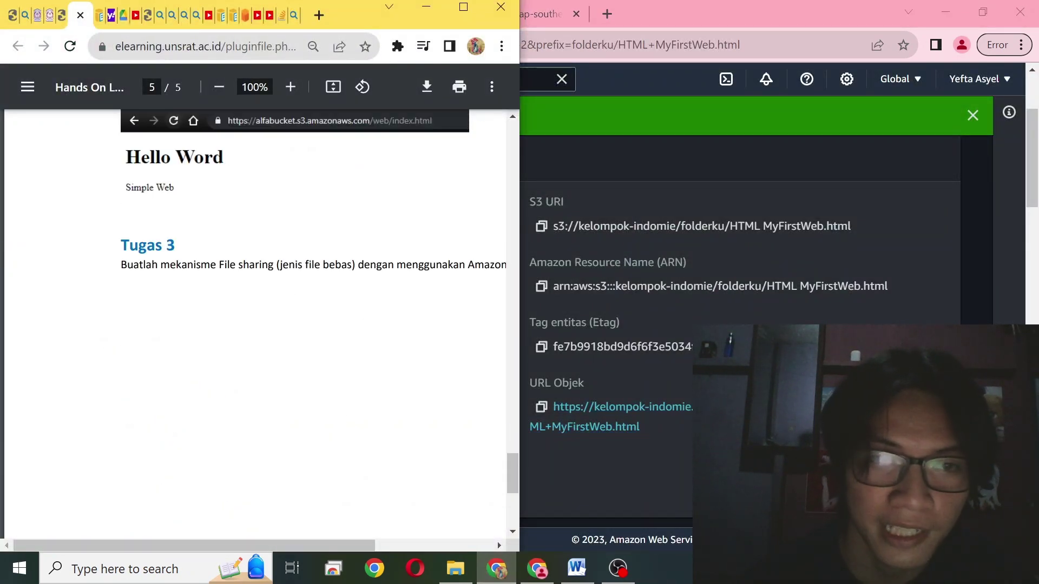
drag(298, 265, 430, 265)
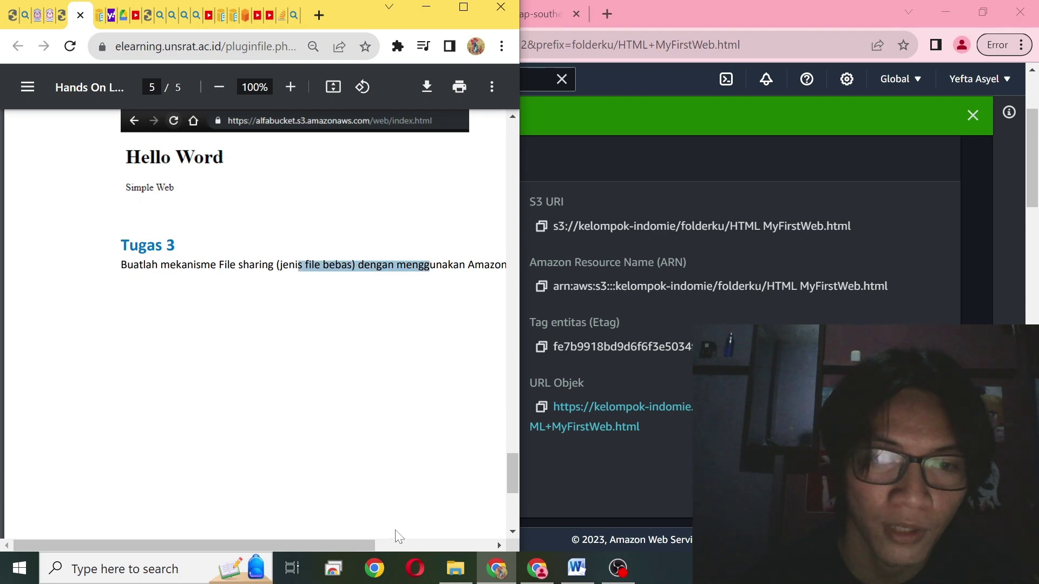
click(360, 538)
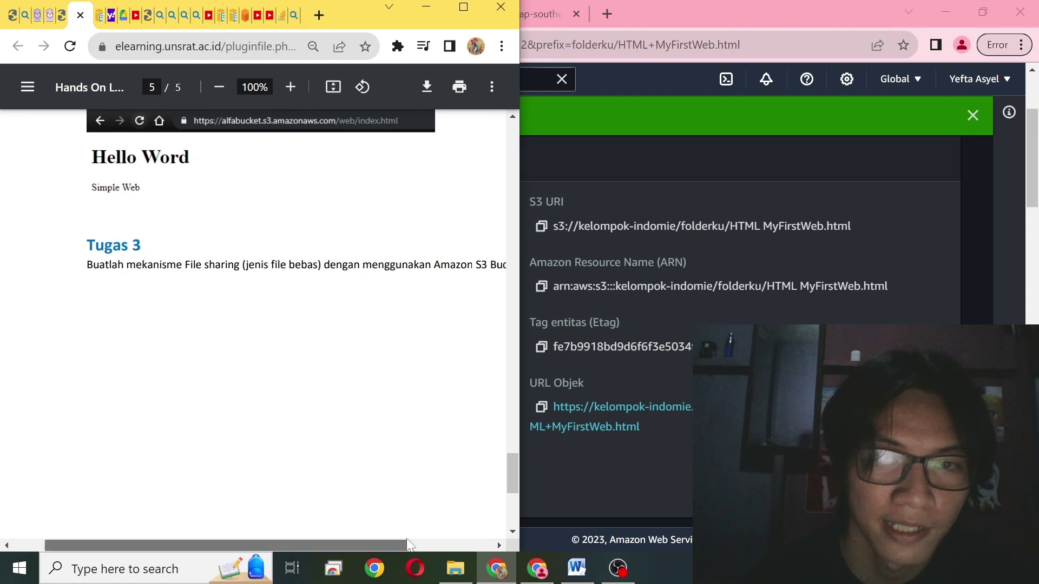
drag(366, 544, 425, 543)
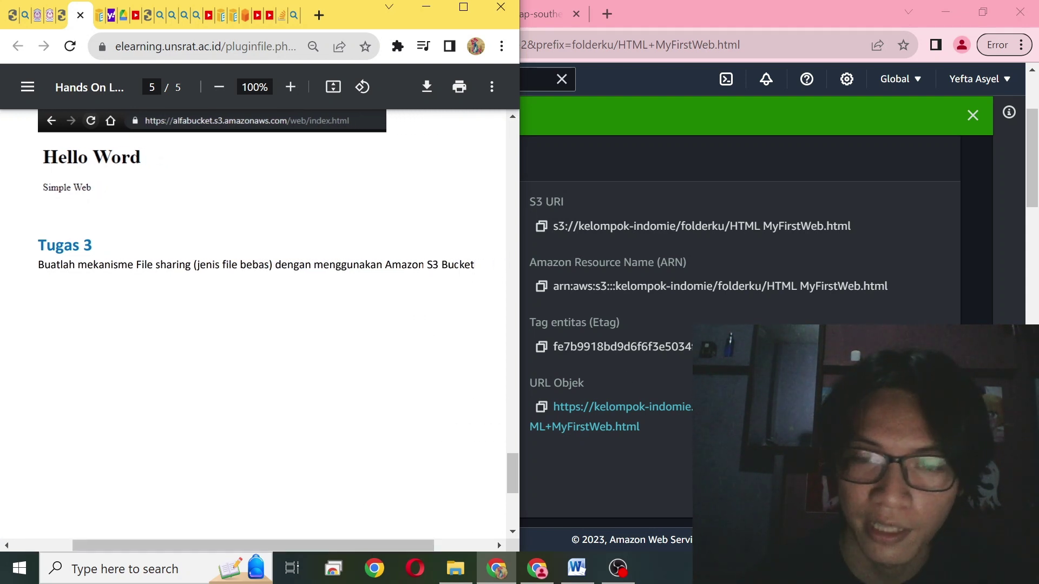
click(638, 376)
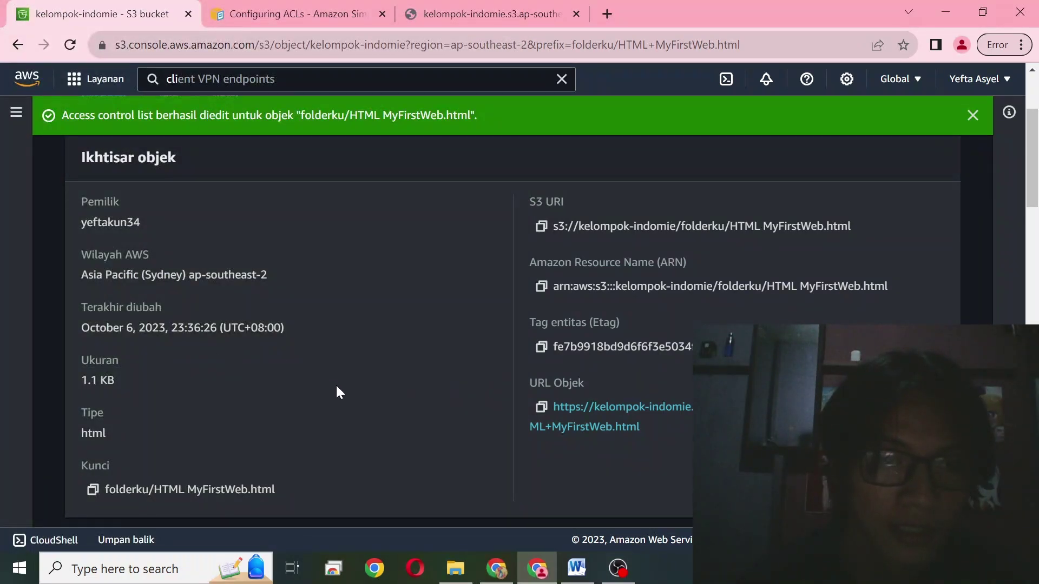
- Look over the actions available for the HTML MyFirstWeb.html object, including sharing with a presigned URL
scroll(420, 384, down, 5)
scroll(423, 382, up, 7)
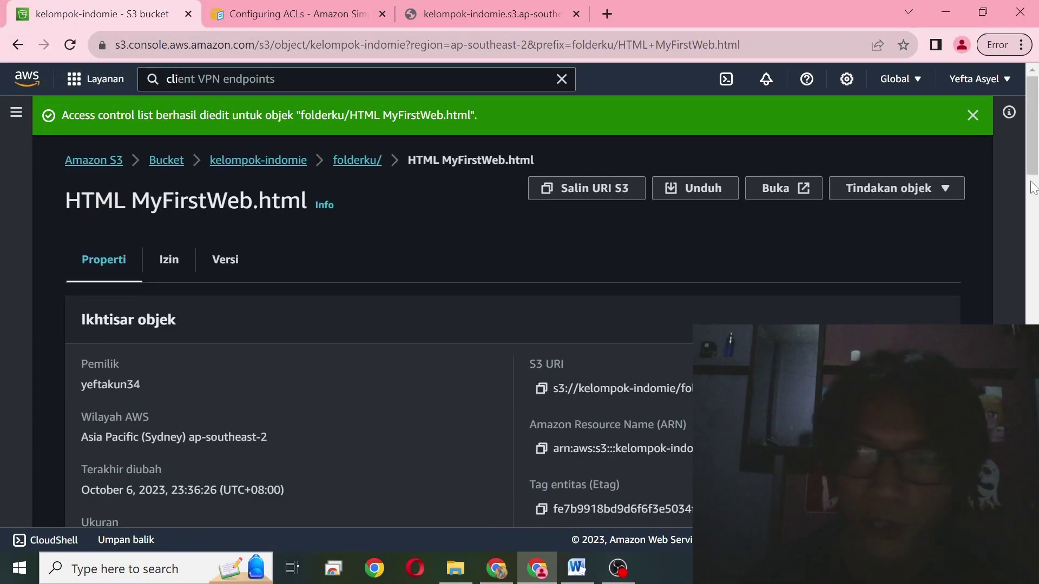
click(950, 189)
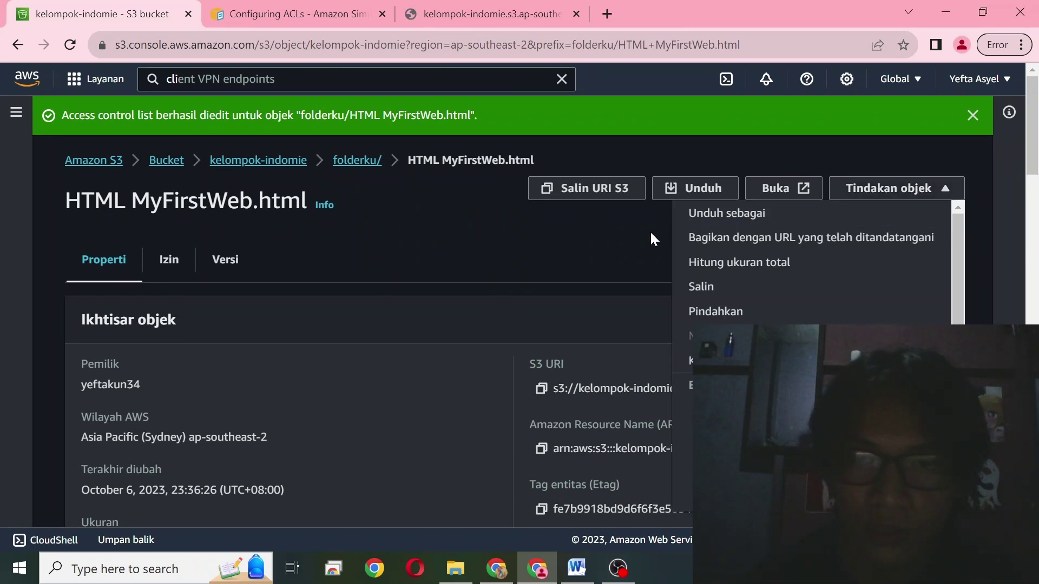
click(615, 238)
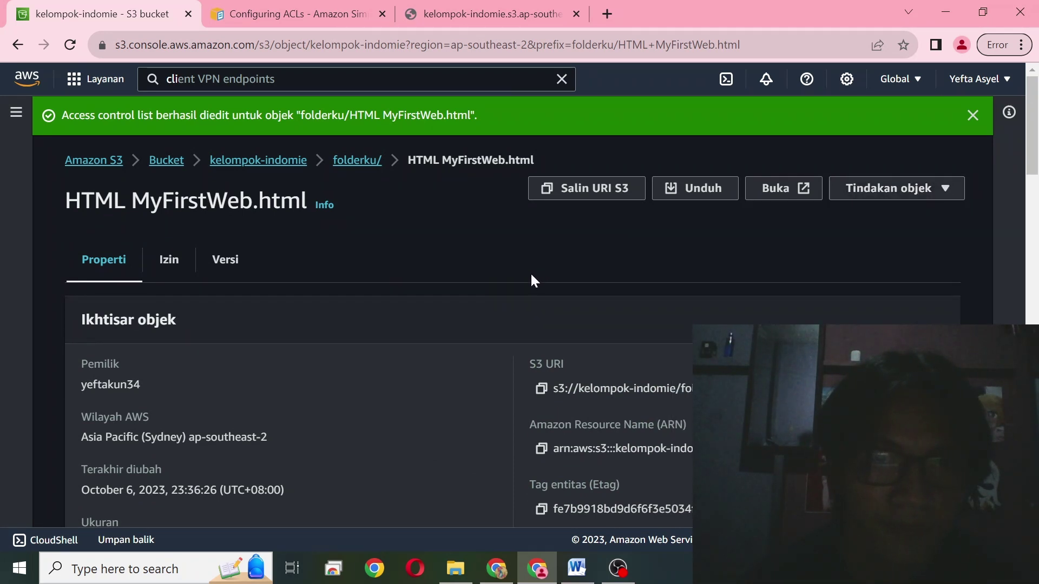
click(882, 200)
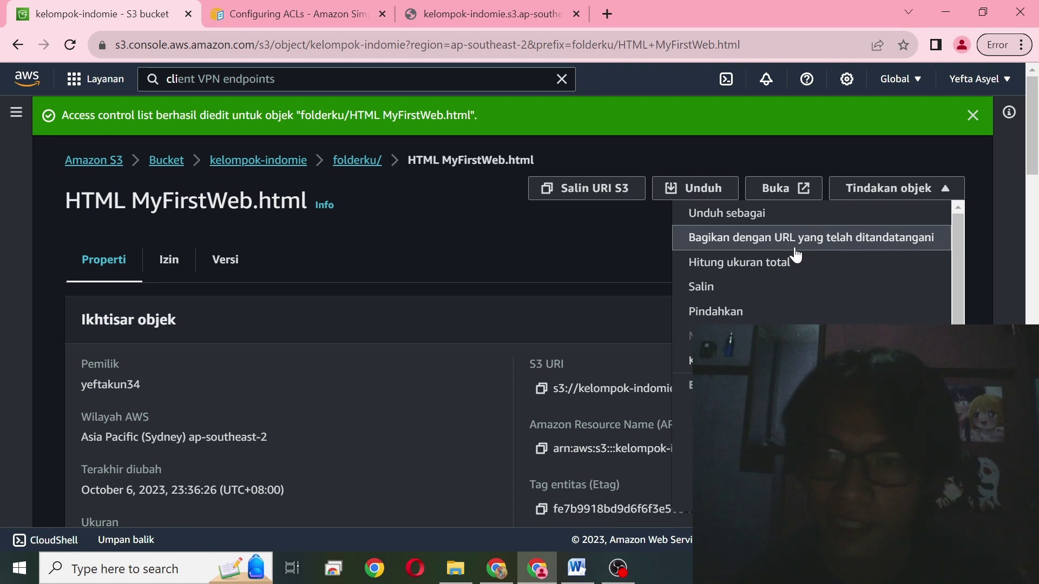
- Go back to the bucket list and open folderku inside the kelompok-indomie bucket
click(155, 172)
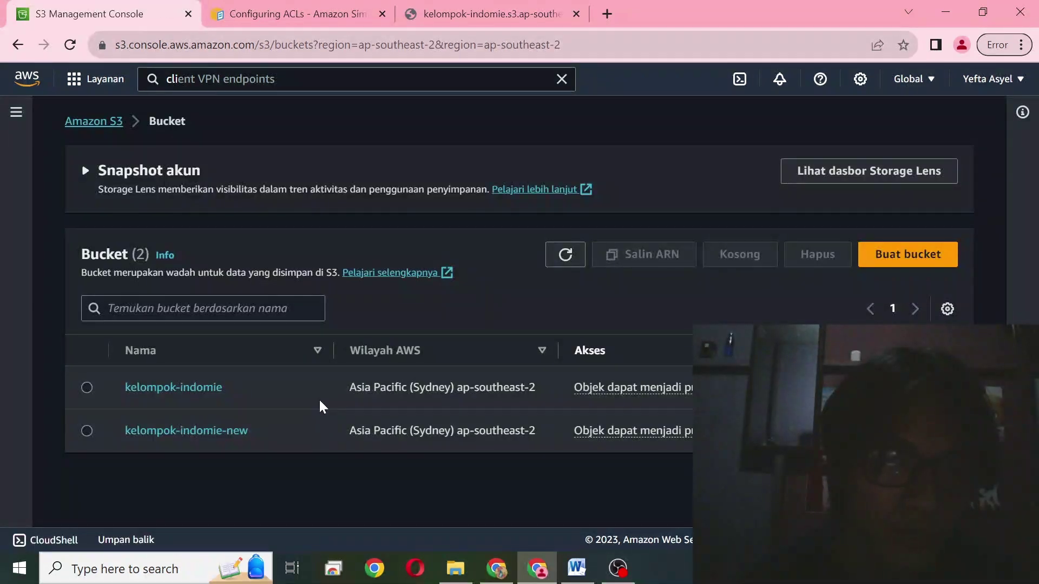
click(203, 389)
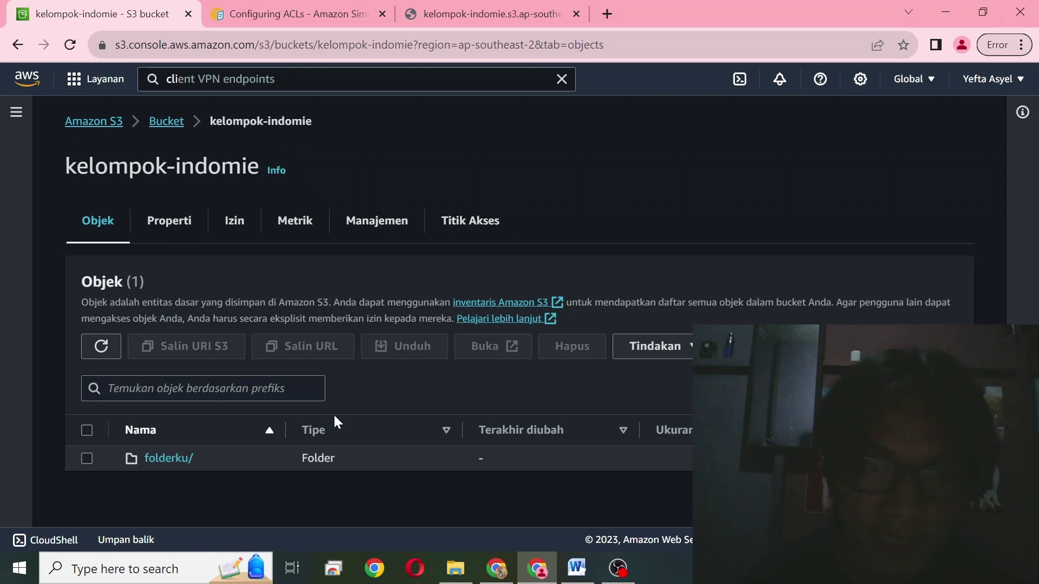
click(191, 464)
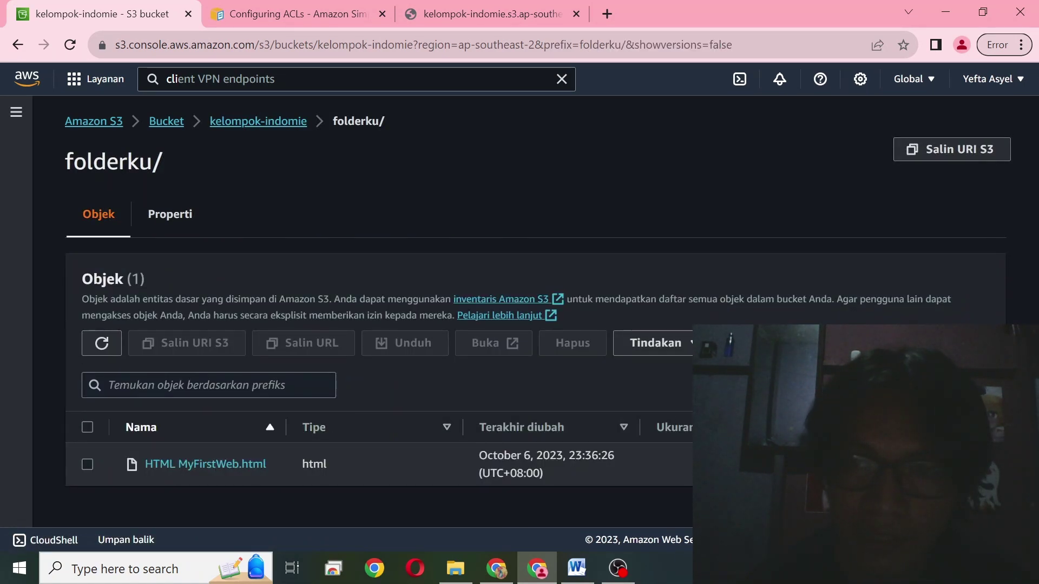
- Start an upload in folderku and add Gambar WhatsApp 2022-06-29 pukul 22.42.21 from GAME DEVELOPMENT DEPARTMENT in TUGAS MK on drive D
click(820, 343)
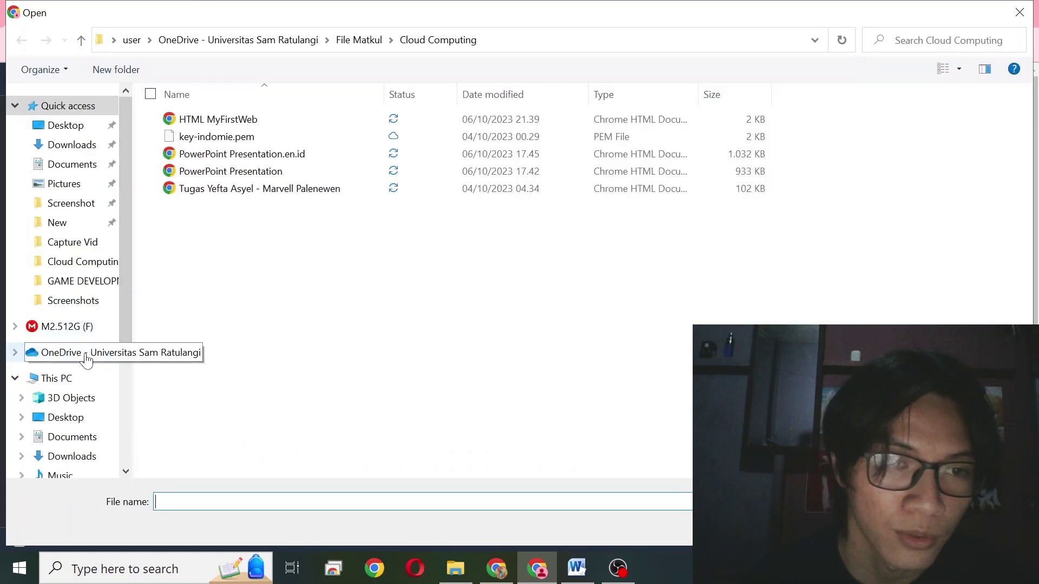
click(93, 384)
click(364, 278)
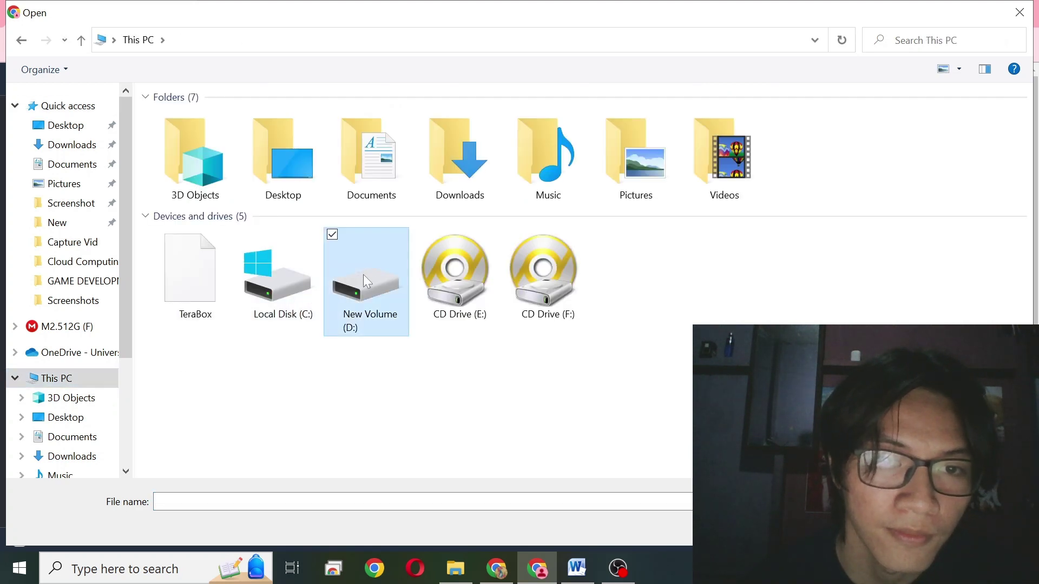
double_click(363, 274)
scroll(273, 313, down, 9)
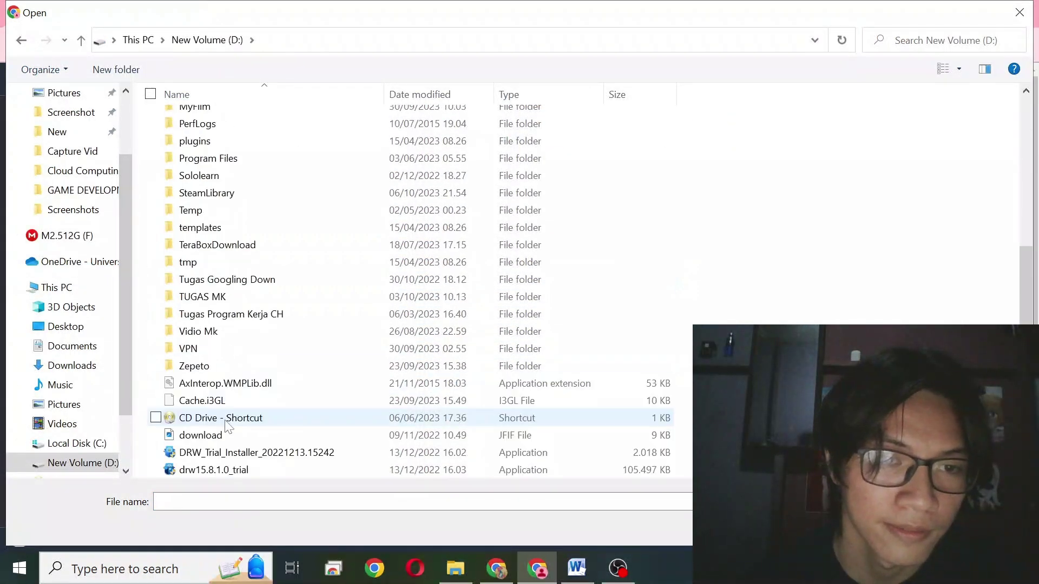
double_click(238, 296)
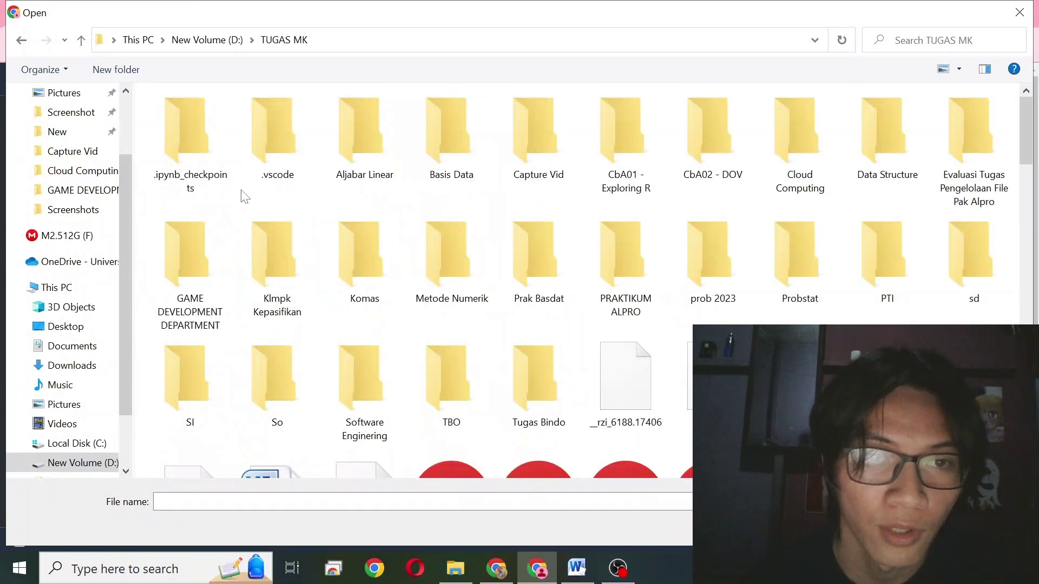
click(227, 279)
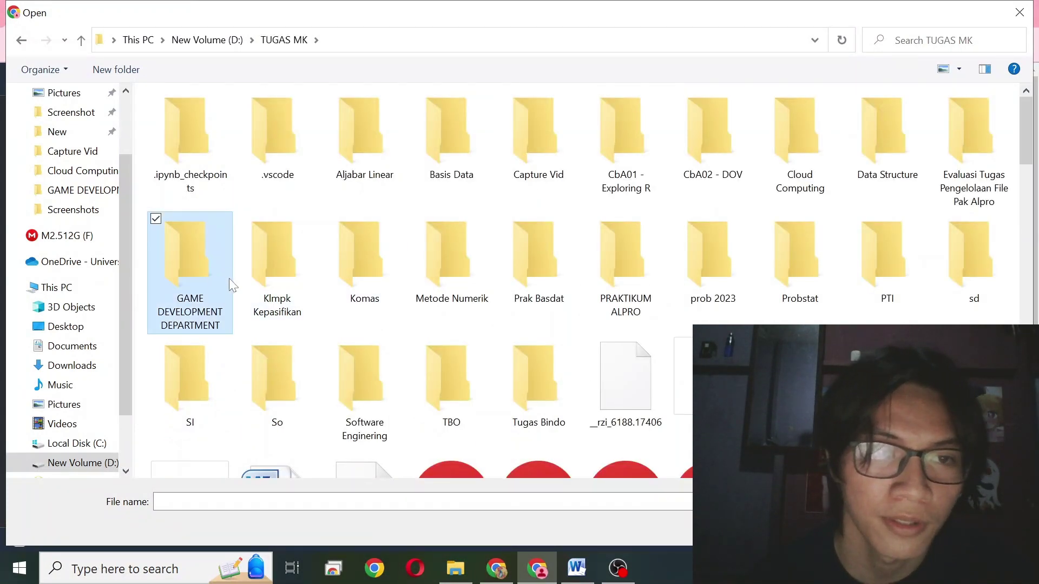
double_click(229, 279)
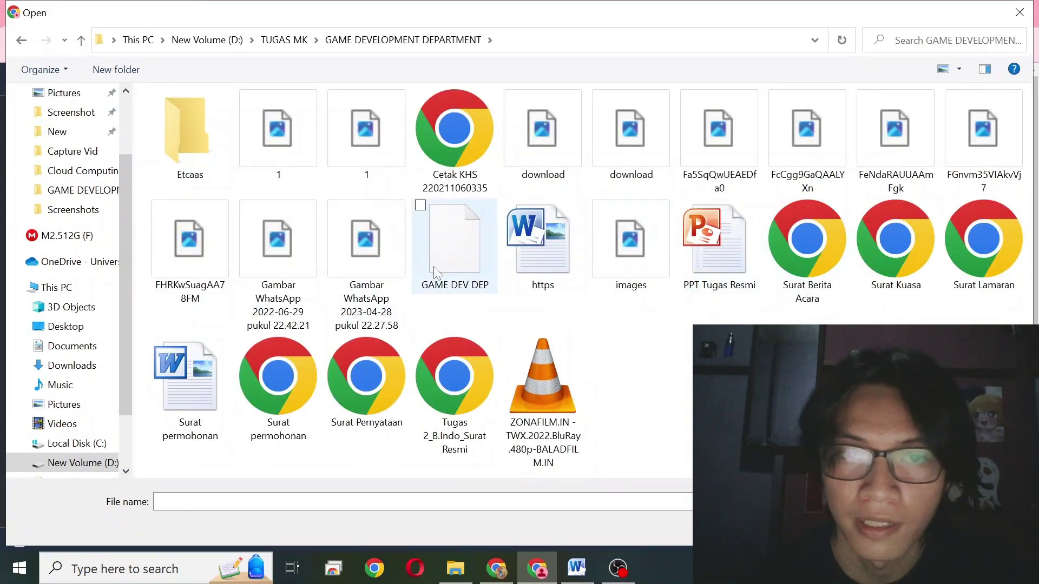
click(280, 261)
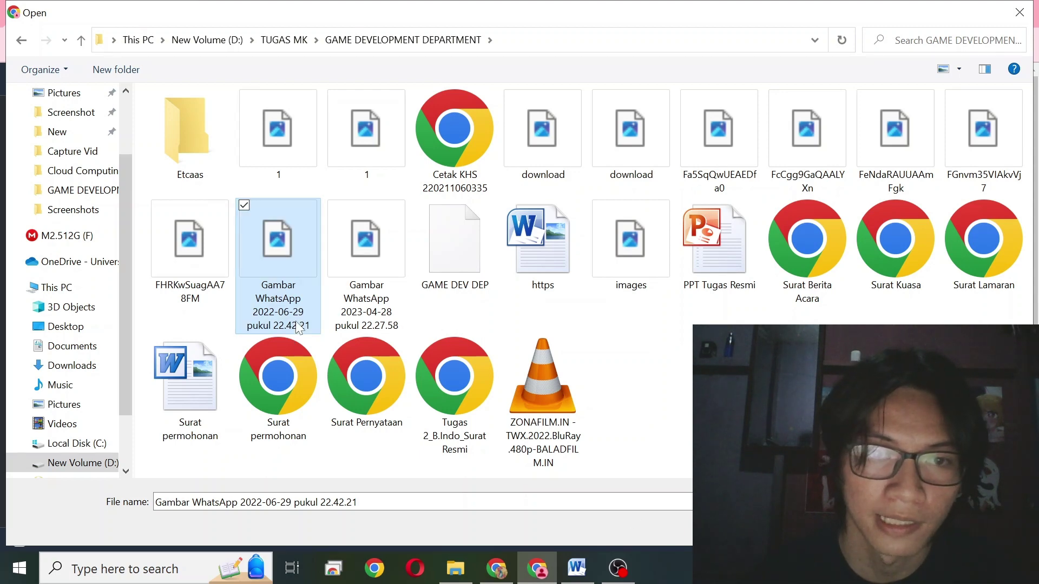
double_click(278, 262)
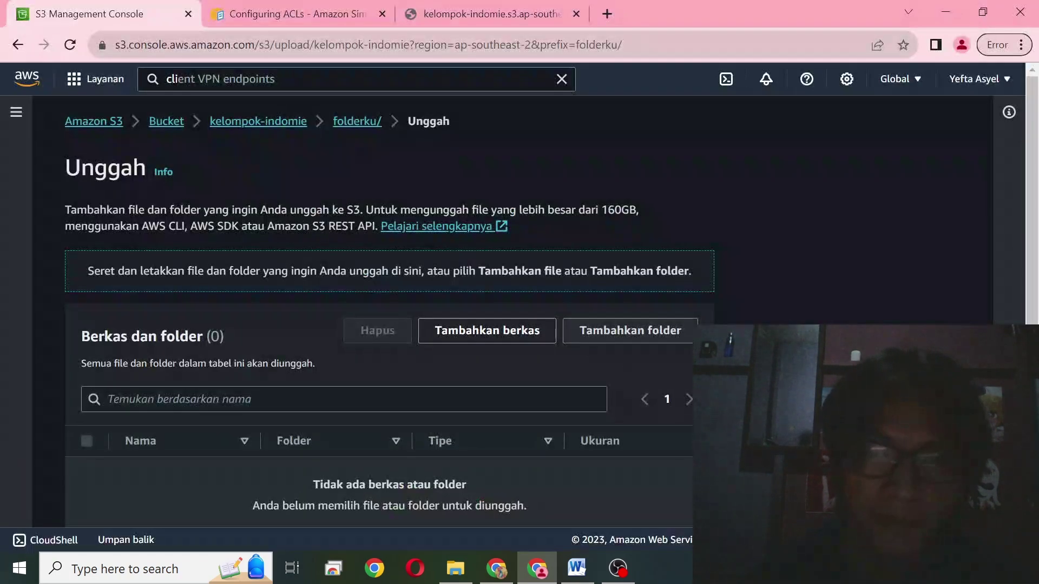
- Upload the added WhatsApp image to s3://kelompok-indomie/folderku/ and check the file list on the upload status page
scroll(586, 428, down, 3)
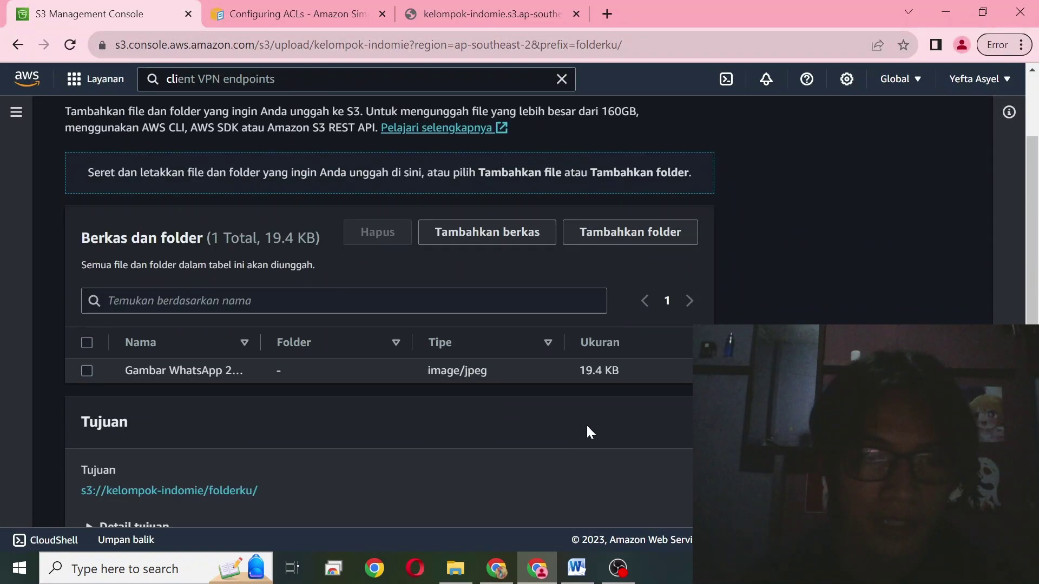
scroll(528, 326, down, 2)
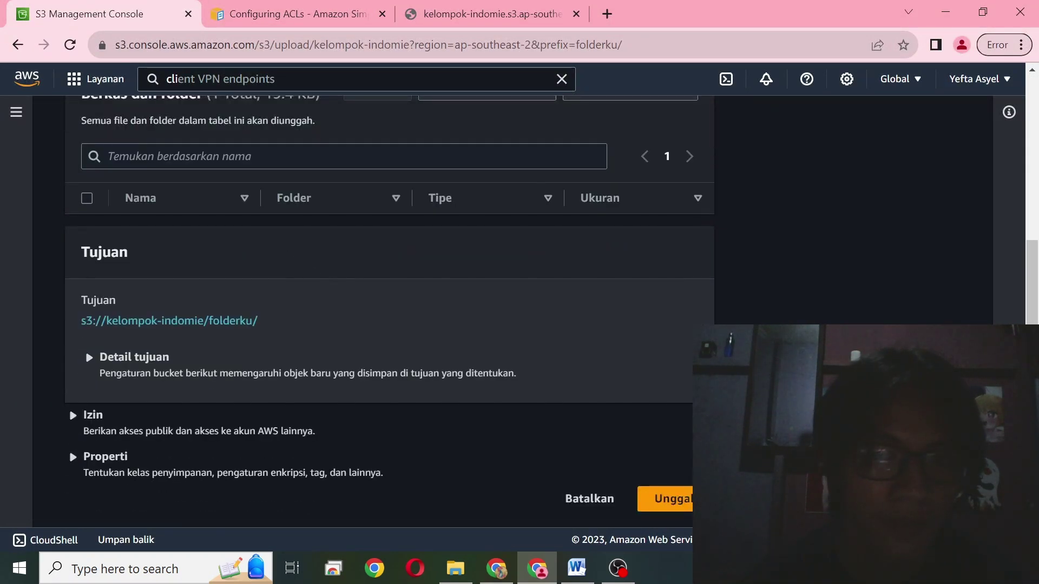
click(671, 499)
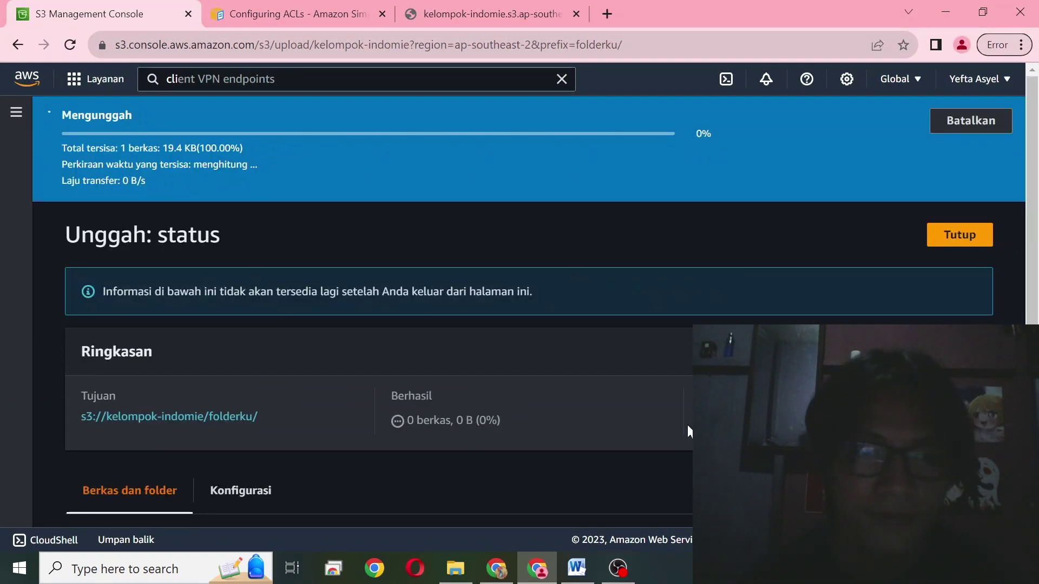
scroll(674, 425, down, 4)
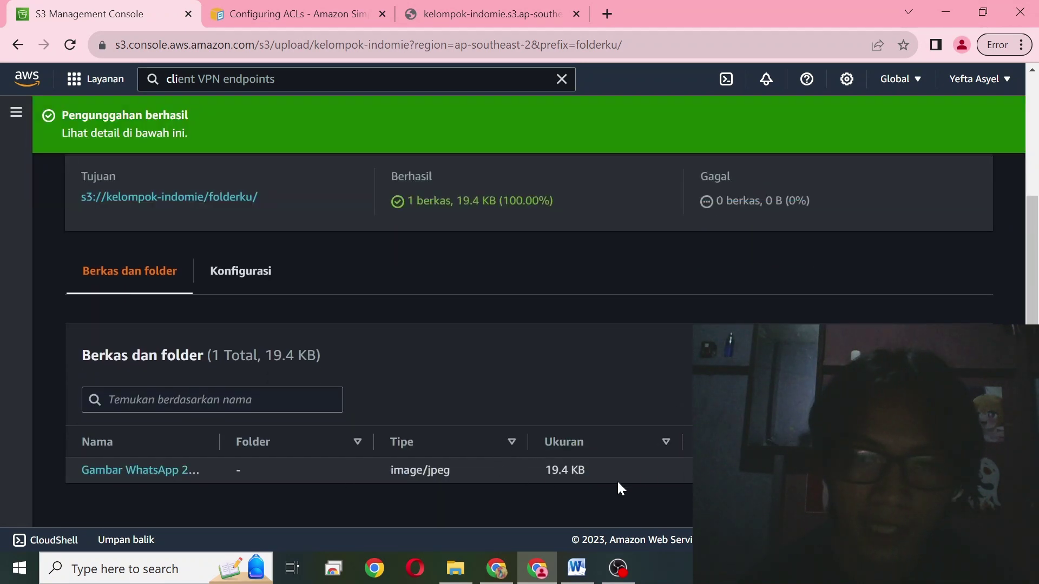
- Open the uploaded WhatsApp image's object page in a new tab and return to the upload status page
right_click(117, 472)
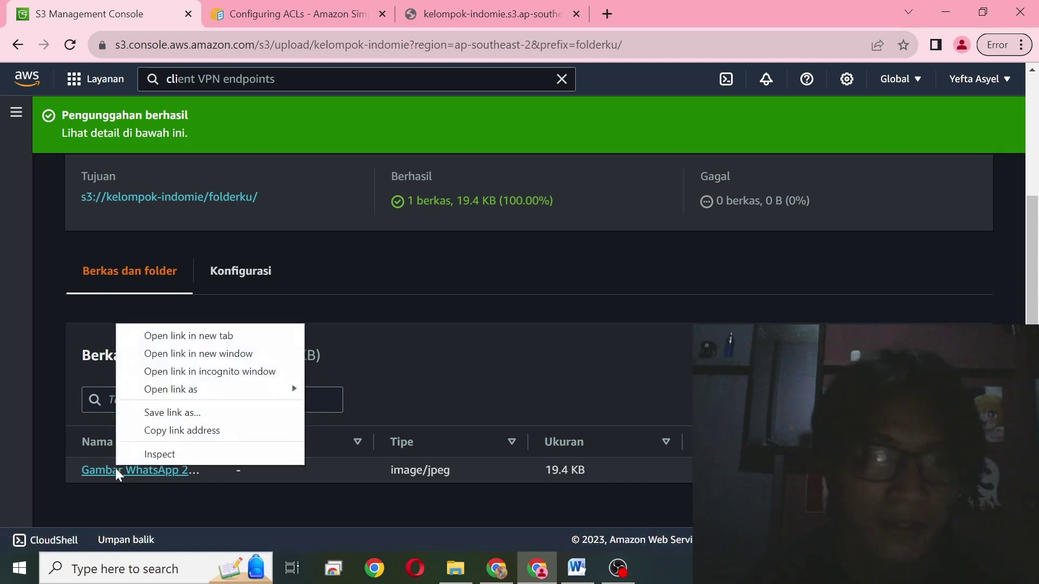
click(115, 469)
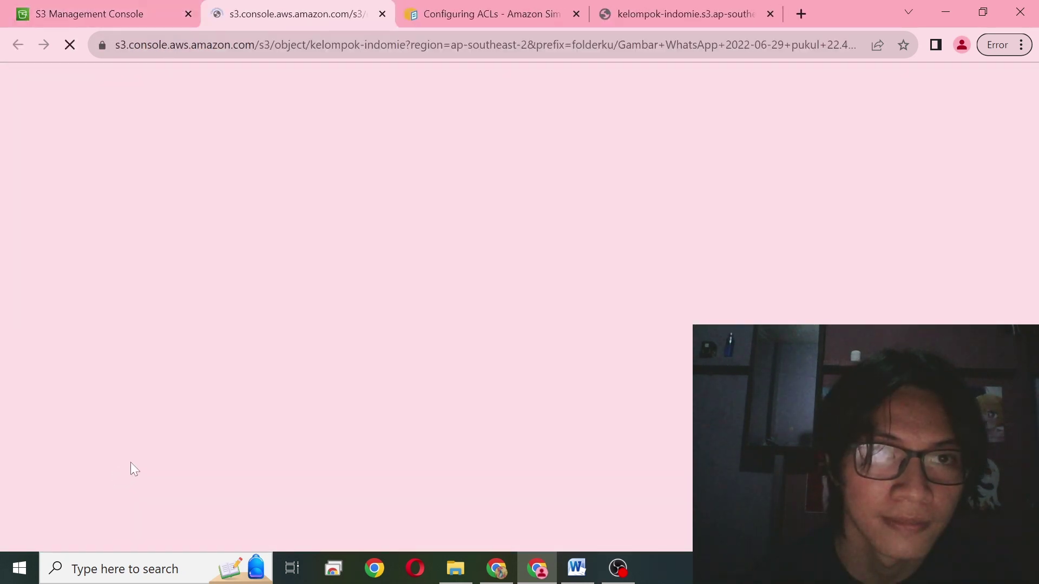
click(66, 8)
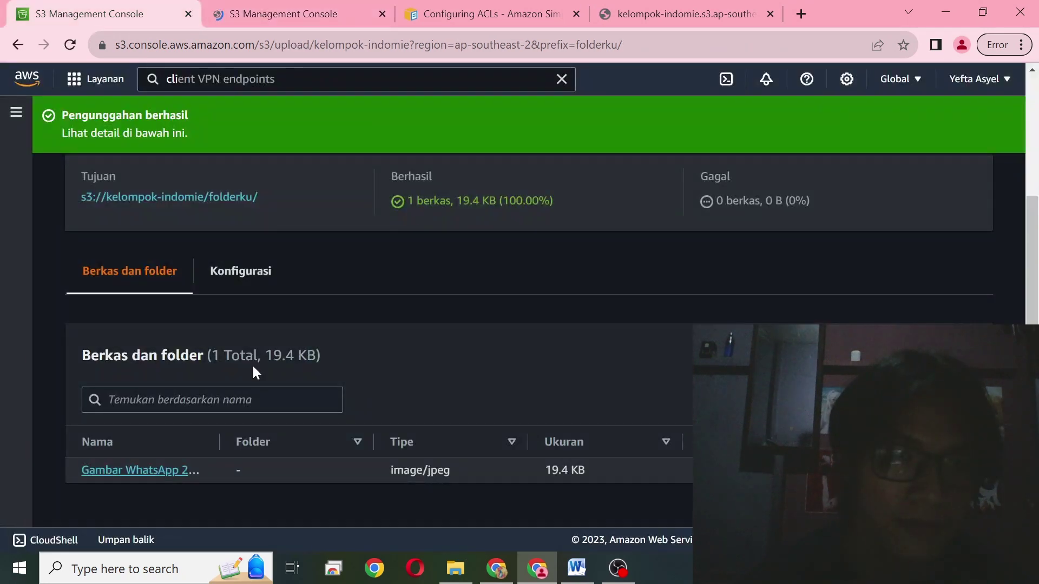
click(349, 6)
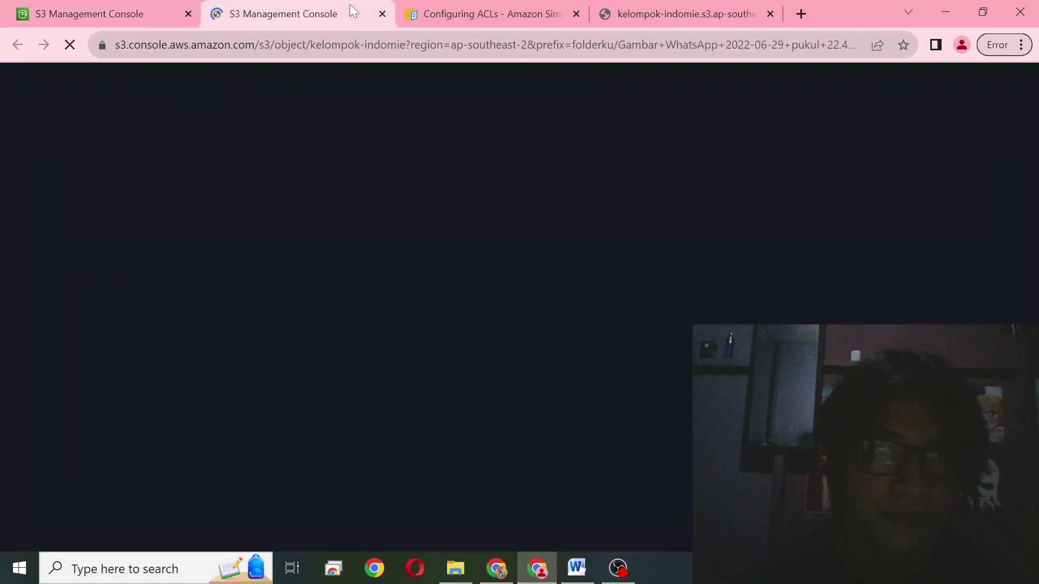
click(156, 7)
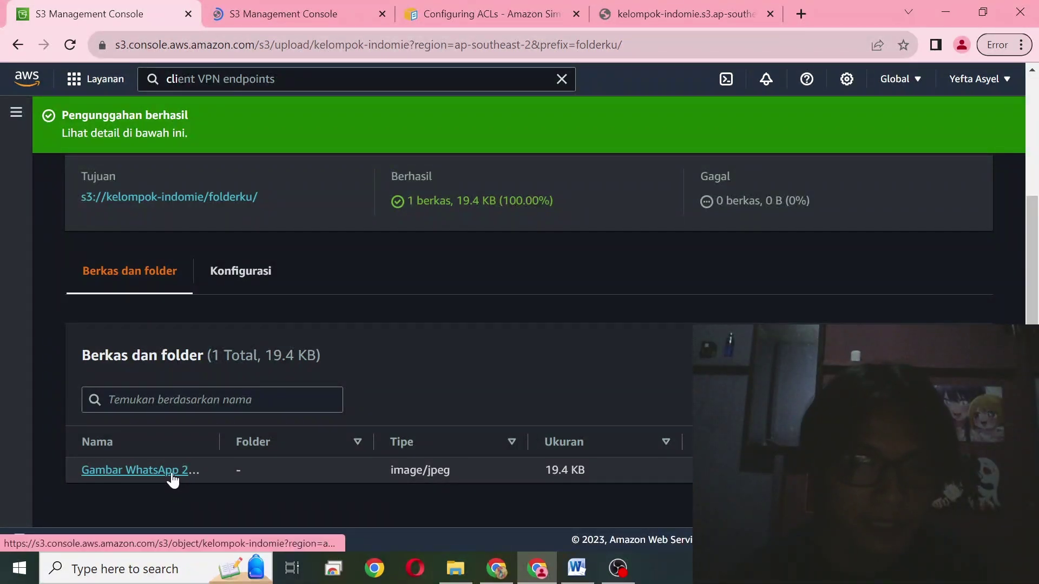
scroll(159, 465, up, 3)
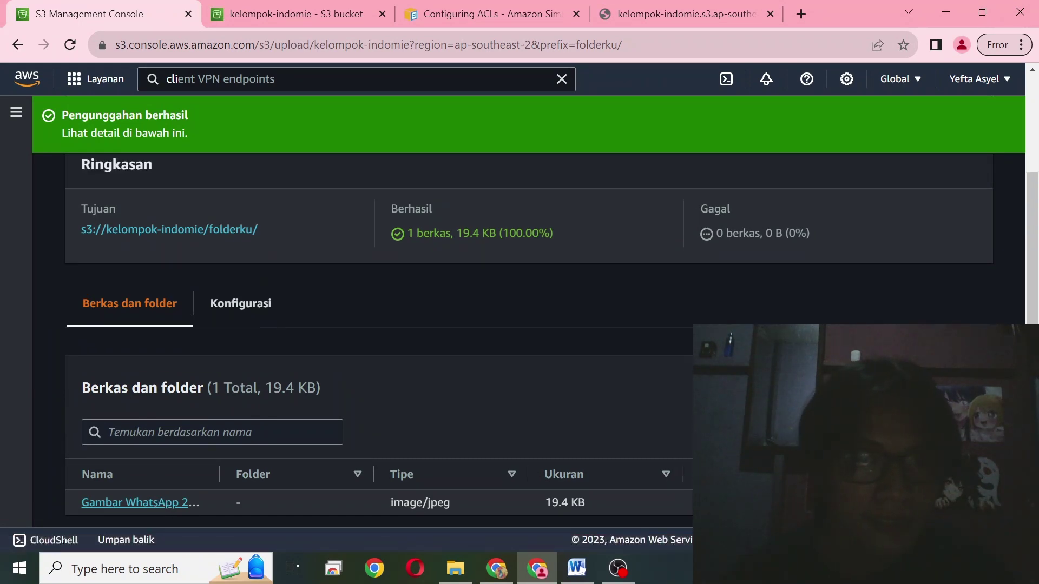
- Switch to the uploaded WhatsApp image's object page and start sharing the object with a presigned URL
scroll(159, 465, down, 2)
click(257, 7)
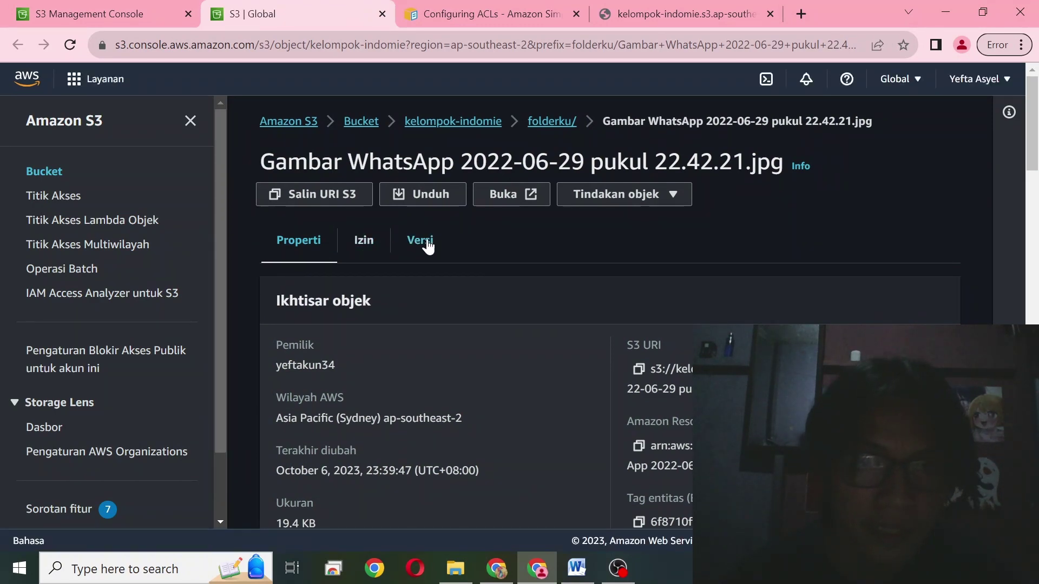
scroll(410, 358, down, 5)
scroll(574, 387, up, 6)
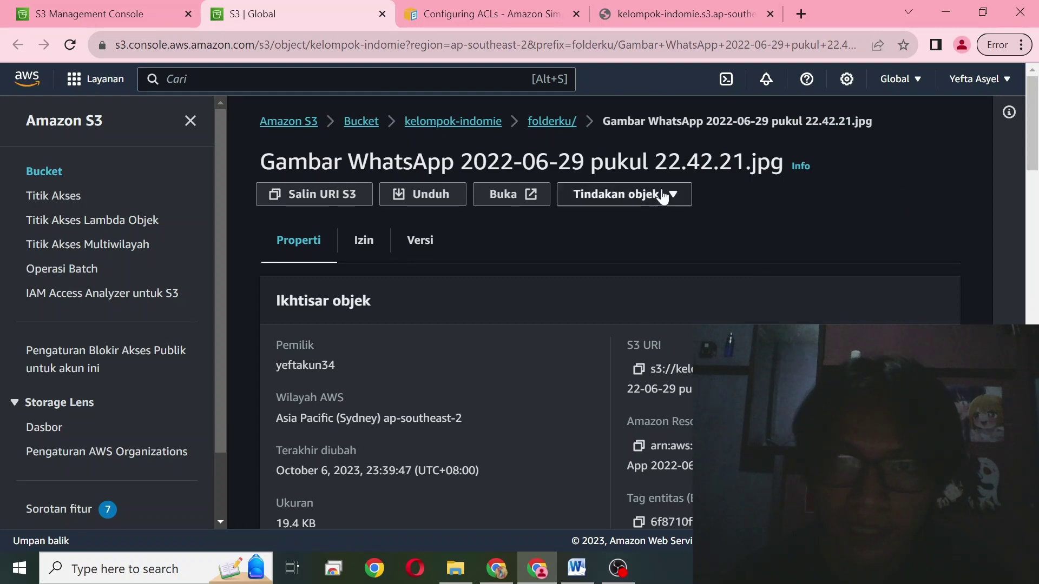
click(663, 196)
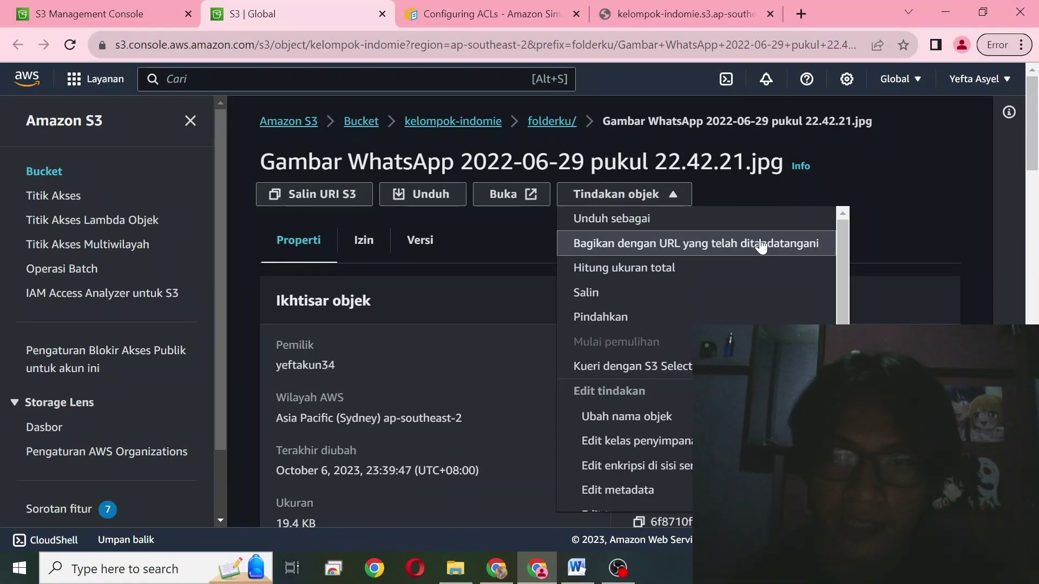
click(735, 248)
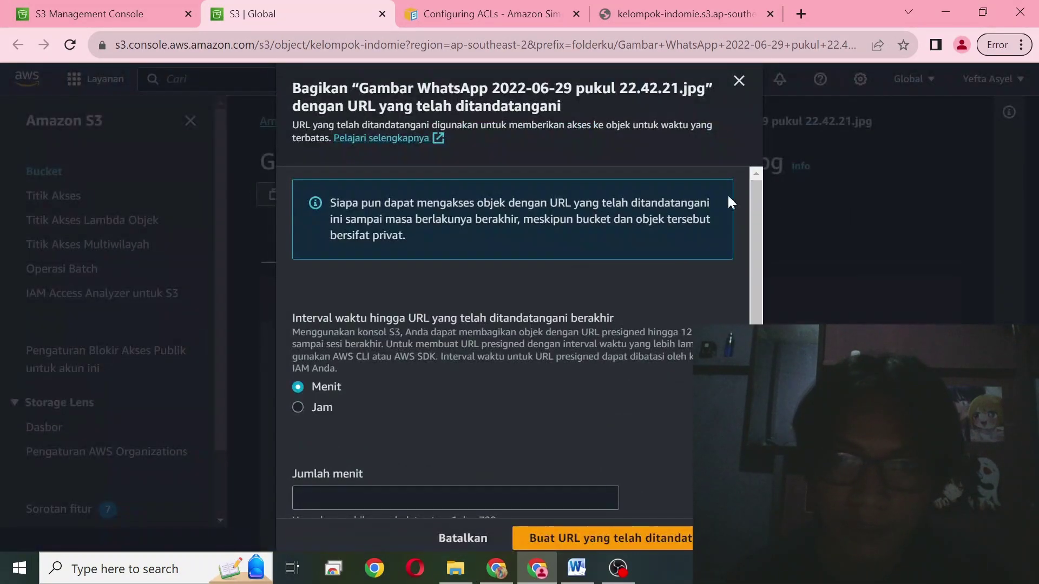
- Review the presigned URL's expiry options and try to create the URL with an expiry of -1 minutes
scroll(515, 239, down, 4)
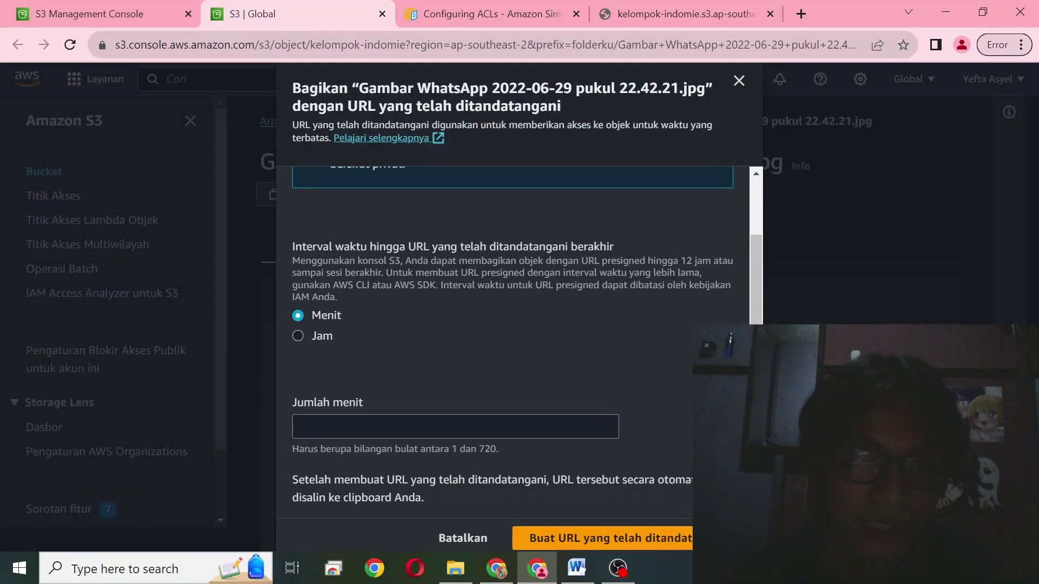
scroll(433, 276, up, 2)
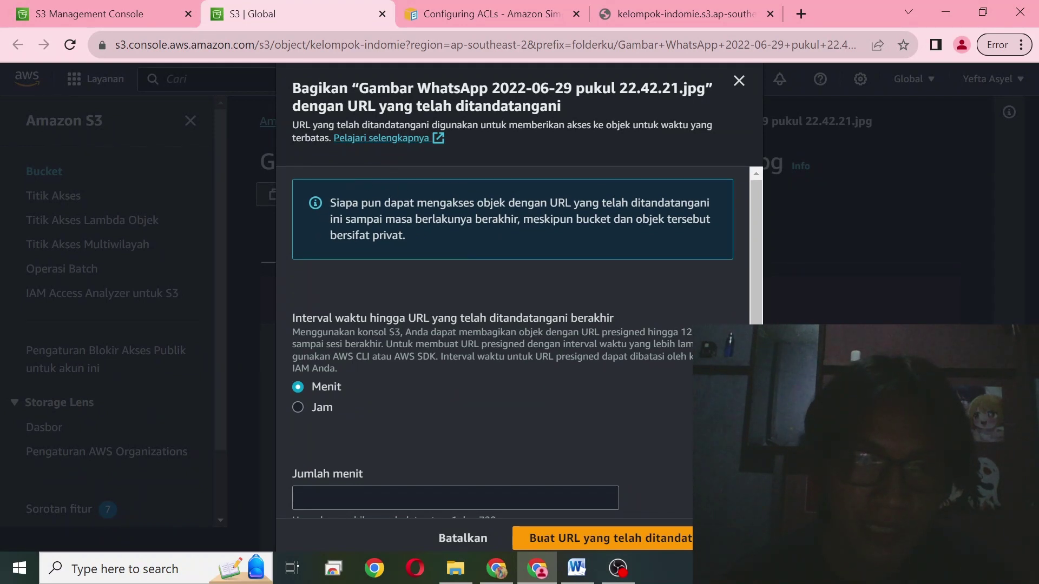
drag(292, 319, 539, 333)
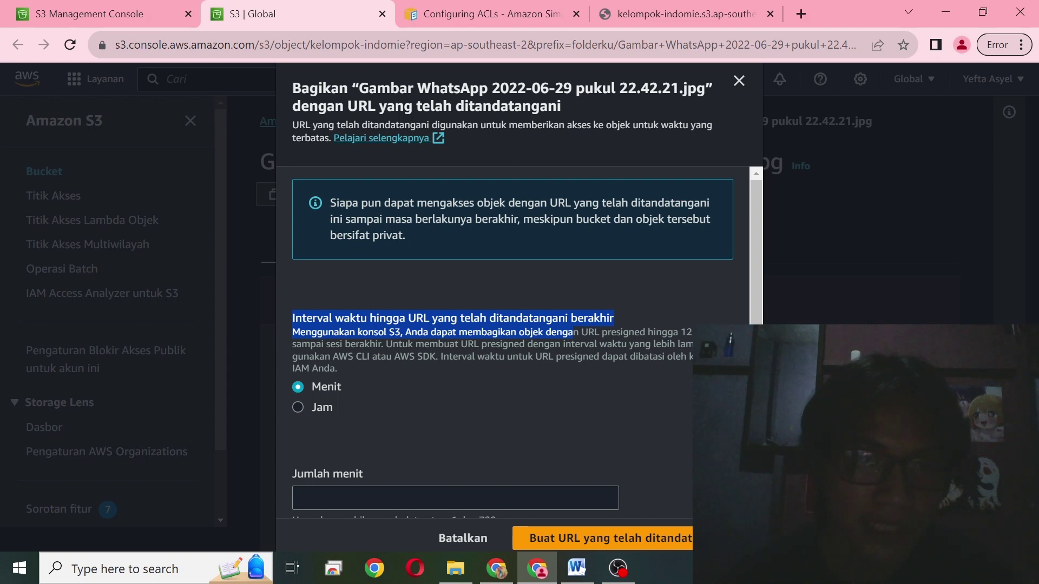
click(573, 335)
scroll(332, 356, down, 2)
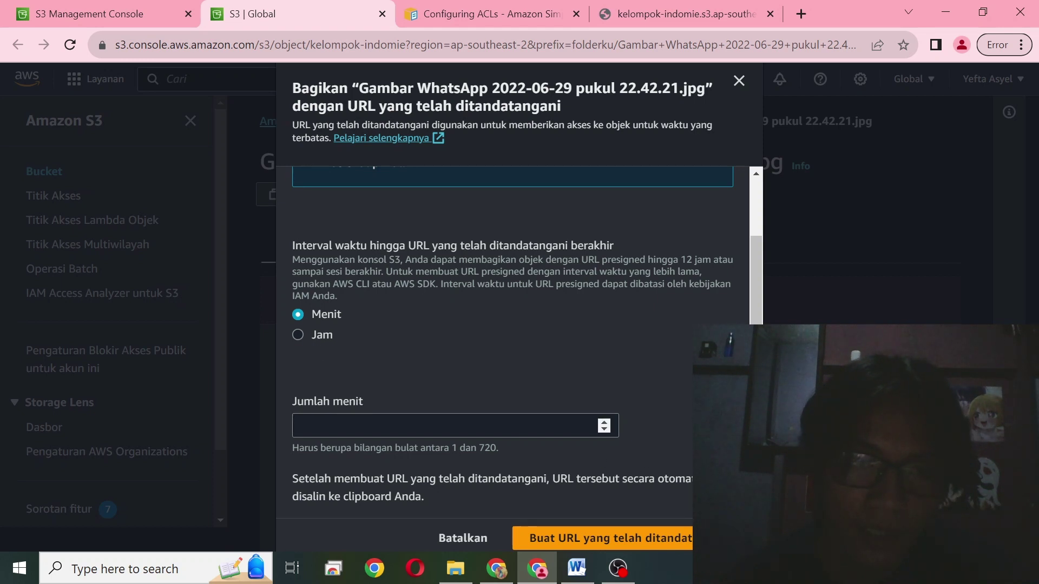
click(302, 426)
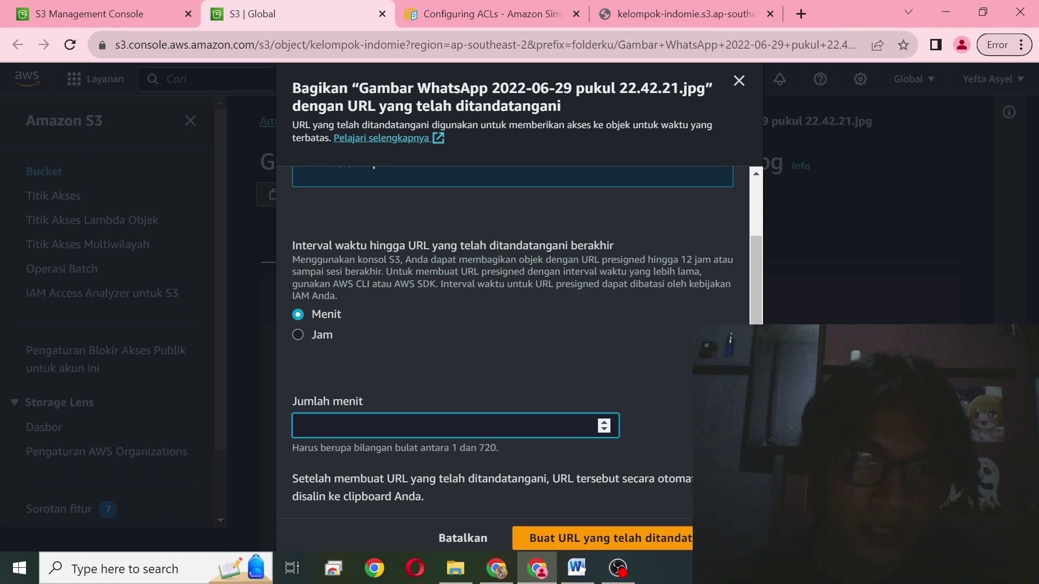
text(1)
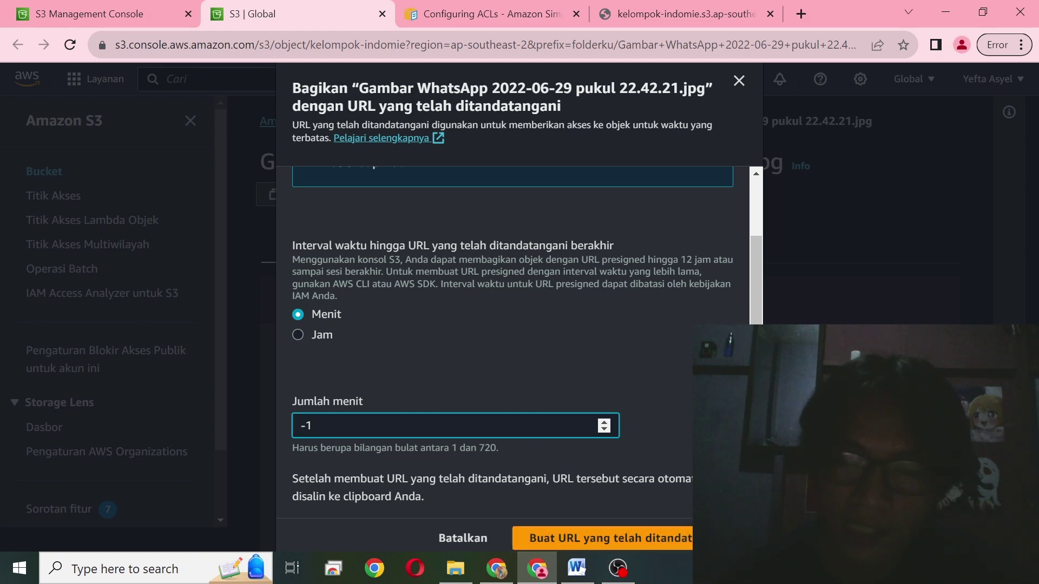
click(641, 545)
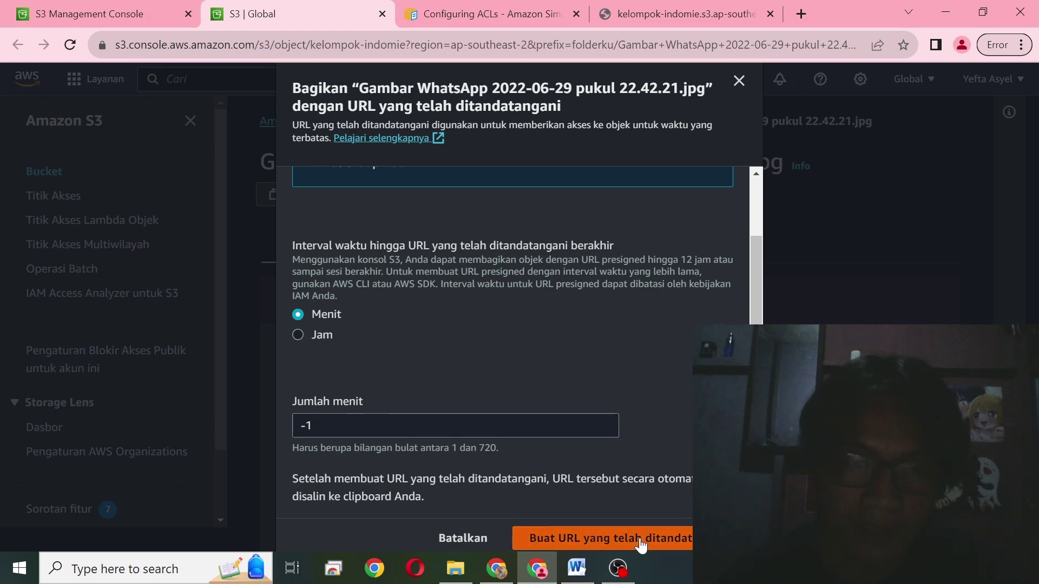
- Set the presigned URL's expiry to 1 minute and create the URL for the WhatsApp image
click(452, 425)
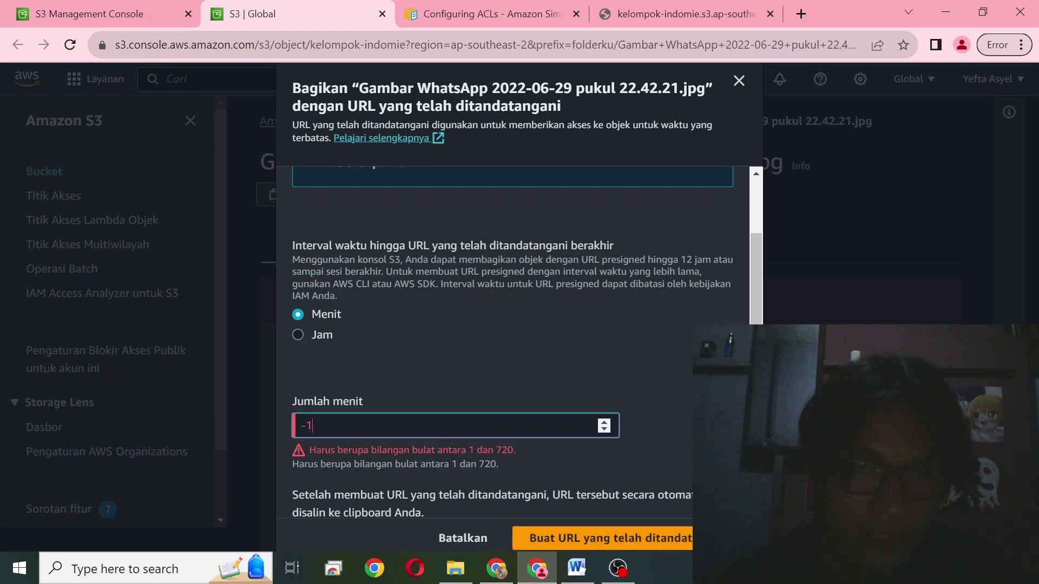
key(Up)
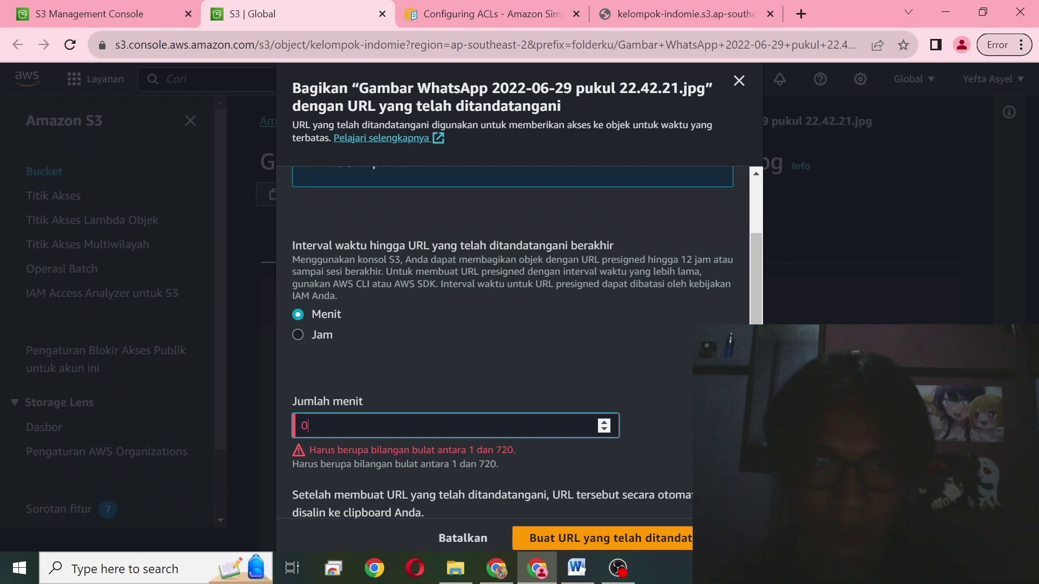
click(604, 424)
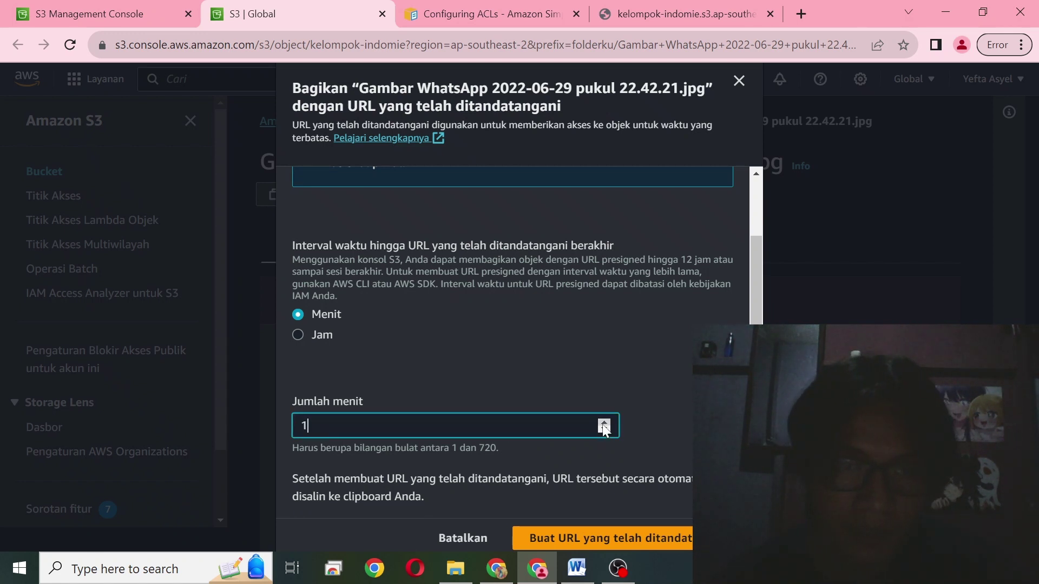
click(587, 536)
- Open the WhatsApp image's object URL in a new tab to test access, and return to its object page
scroll(677, 369, down, 2)
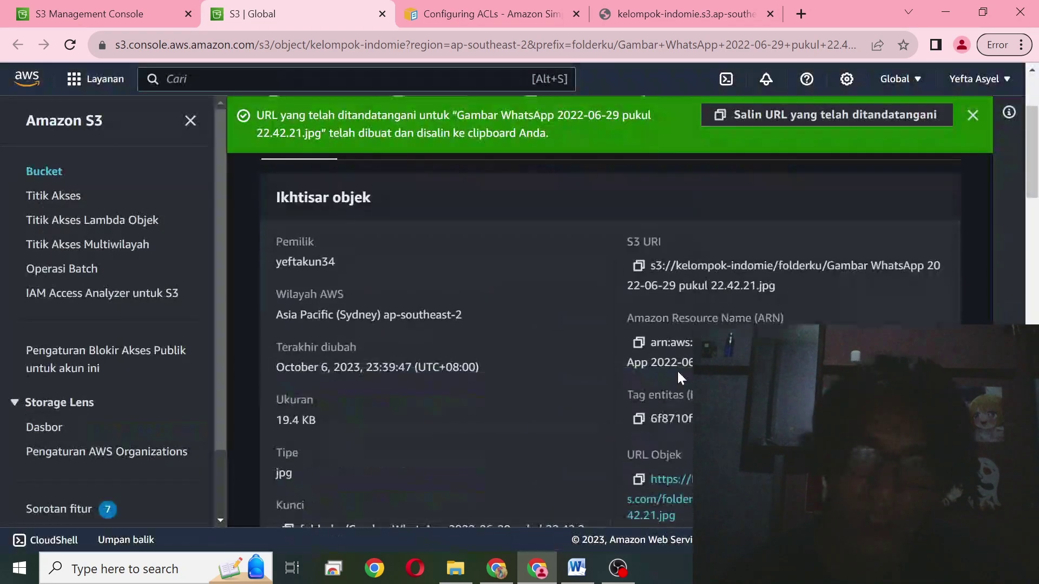
scroll(683, 369, down, 3)
scroll(685, 371, down, 1)
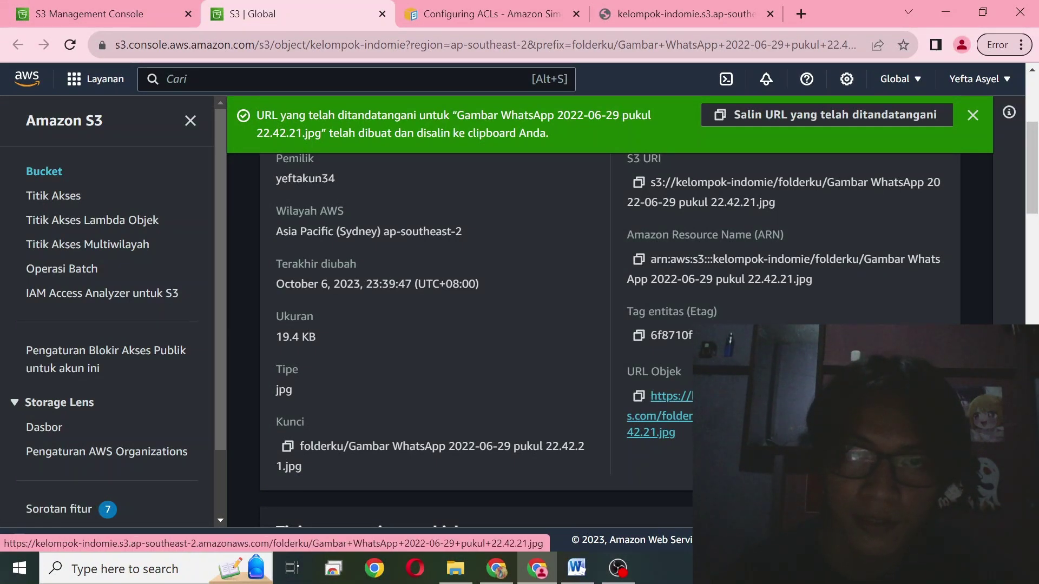
middle_click(714, 398)
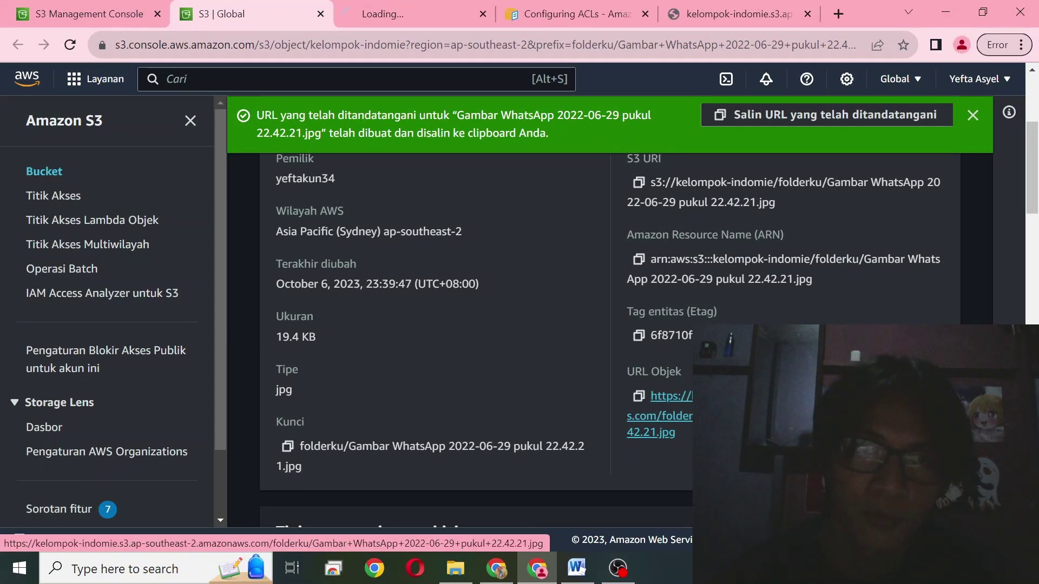
click(446, 5)
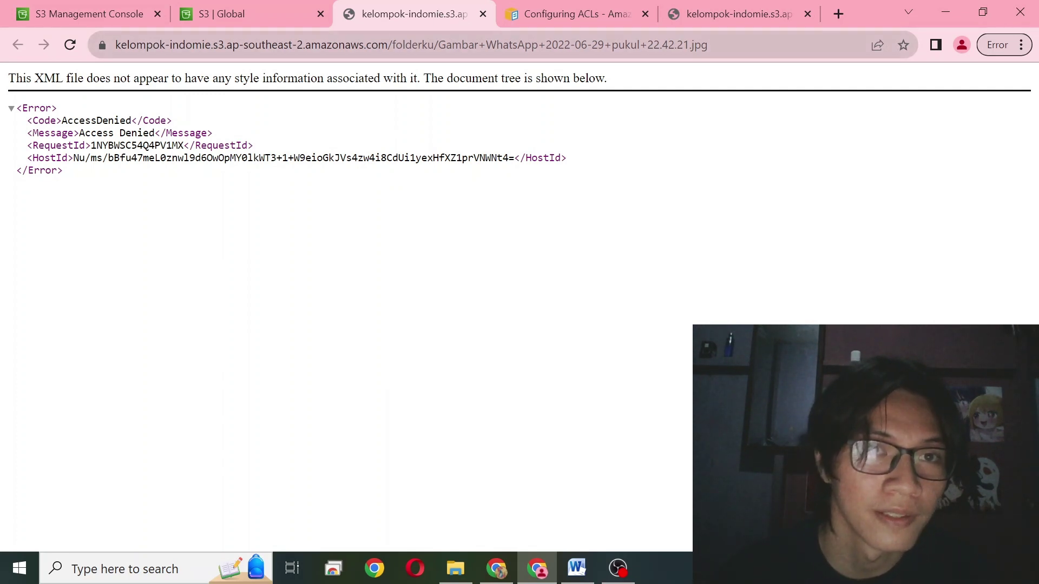
click(278, 18)
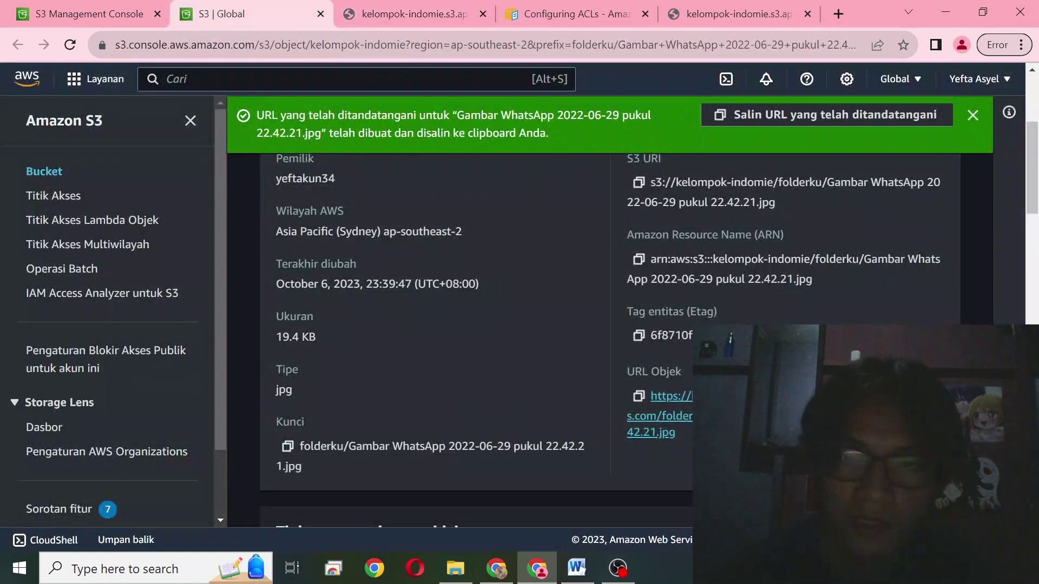
- Edit the WhatsApp image's access control list to grant everyone (public access) object read permission, acknowledge the effects, and save the changes
scroll(541, 216, up, 3)
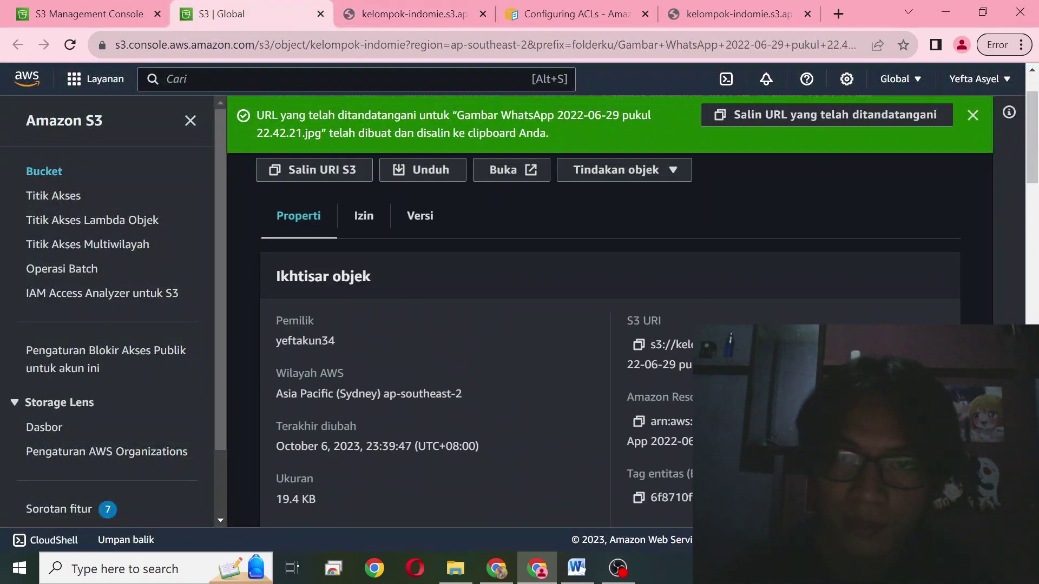
click(378, 231)
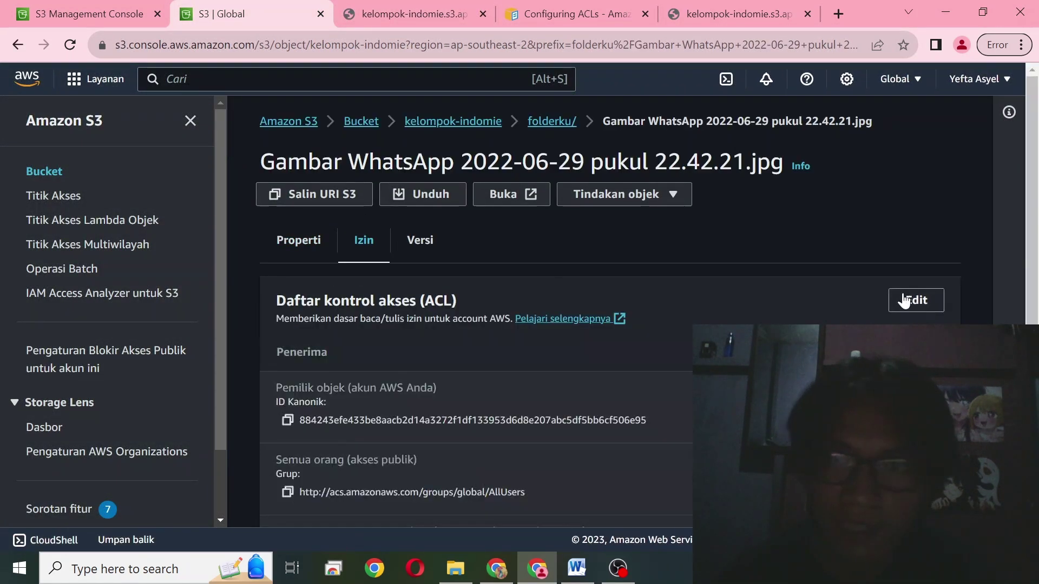
click(907, 303)
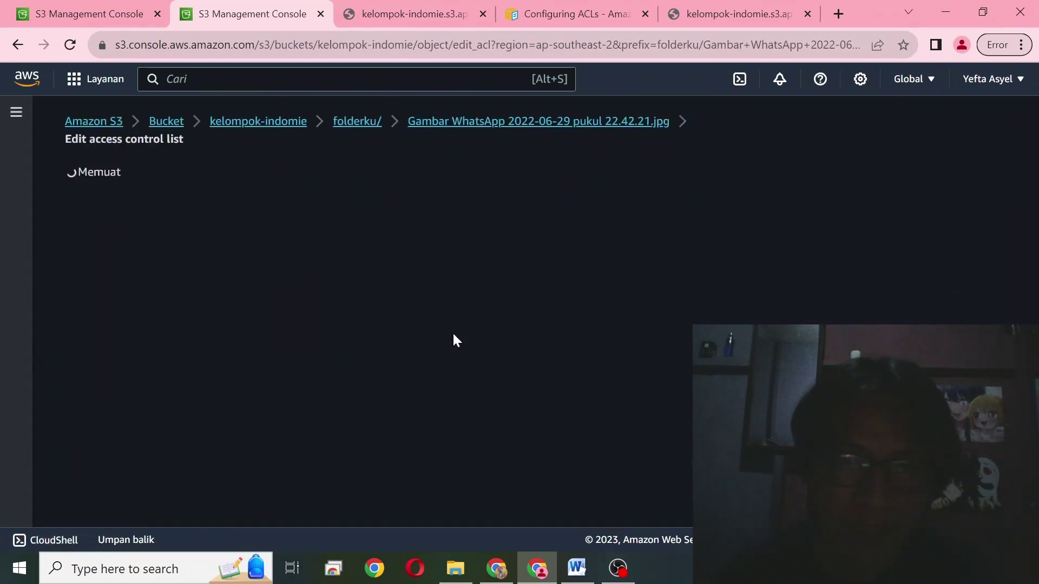
scroll(331, 352, down, 3)
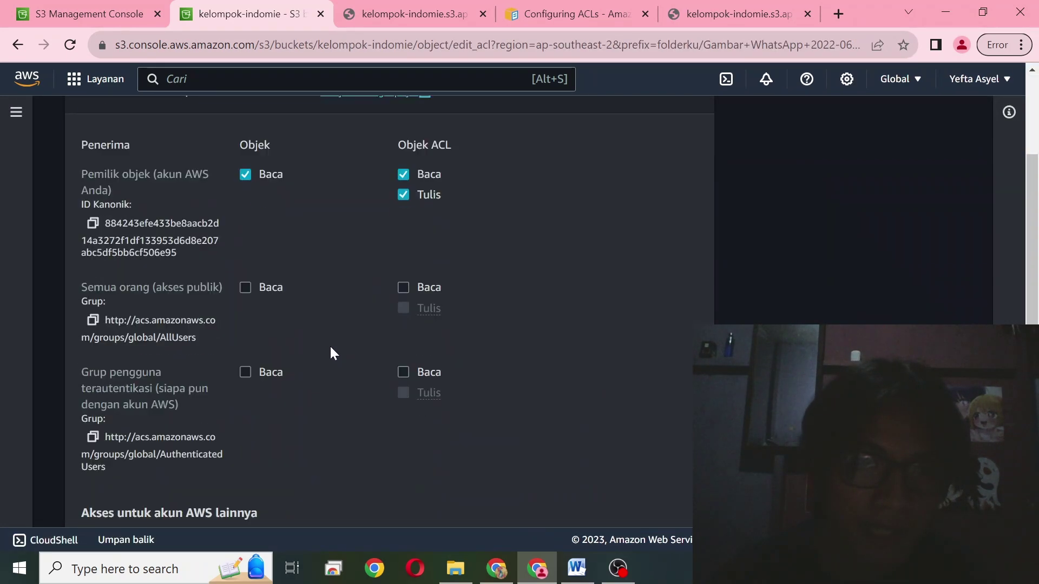
click(274, 289)
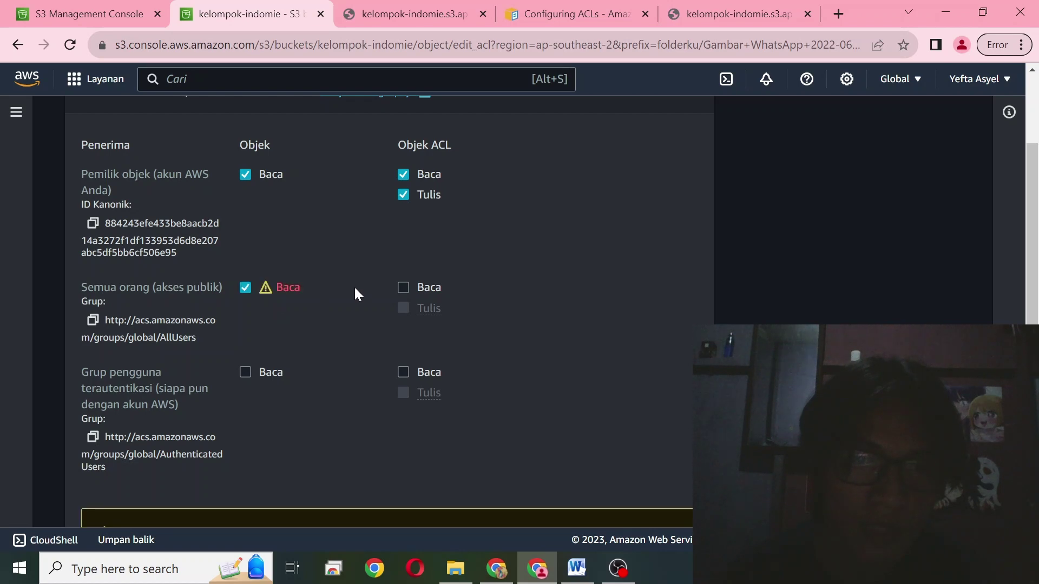
scroll(365, 353, down, 4)
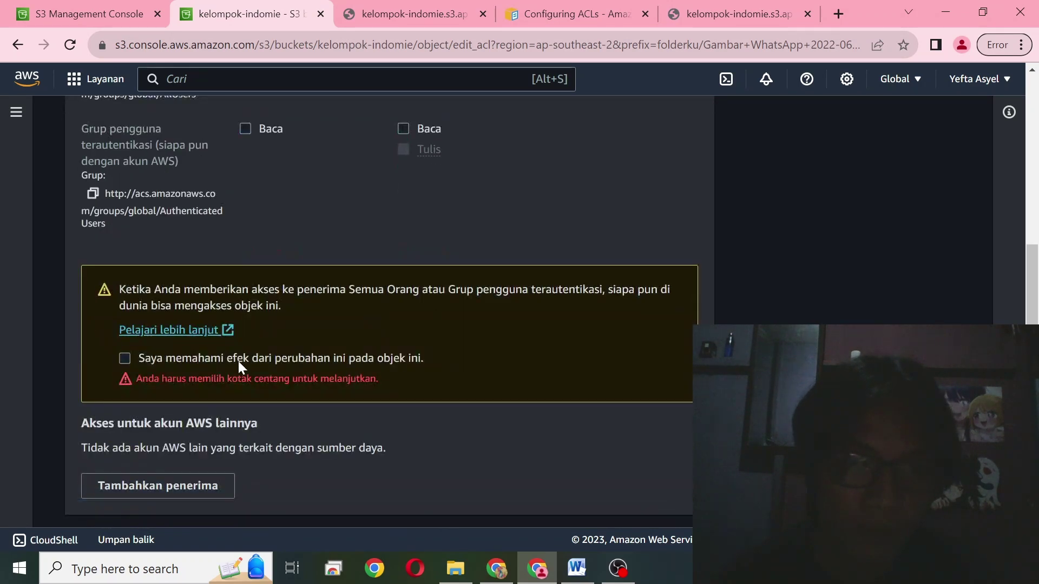
click(128, 361)
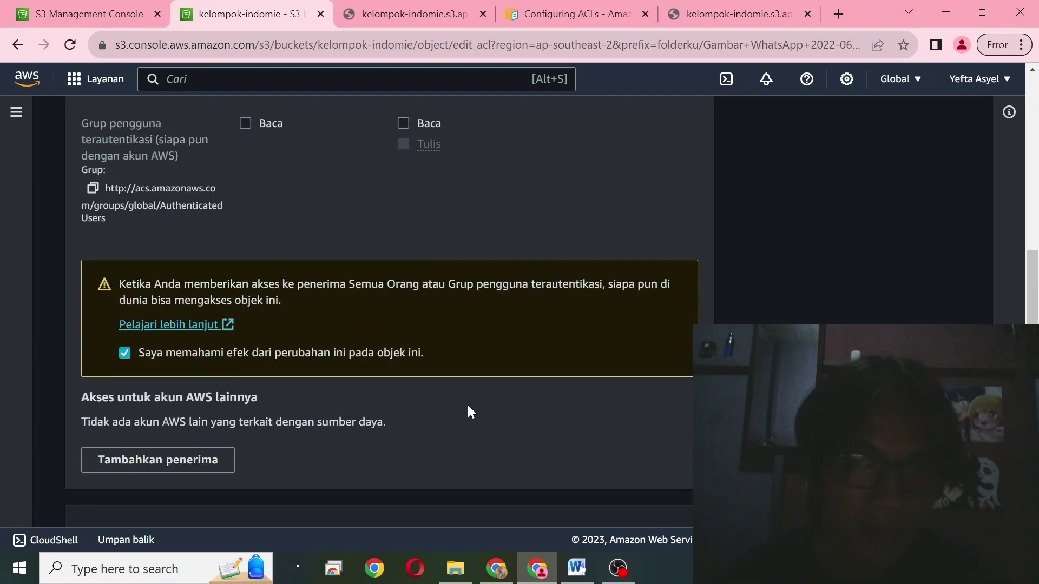
scroll(467, 404, down, 3)
click(647, 485)
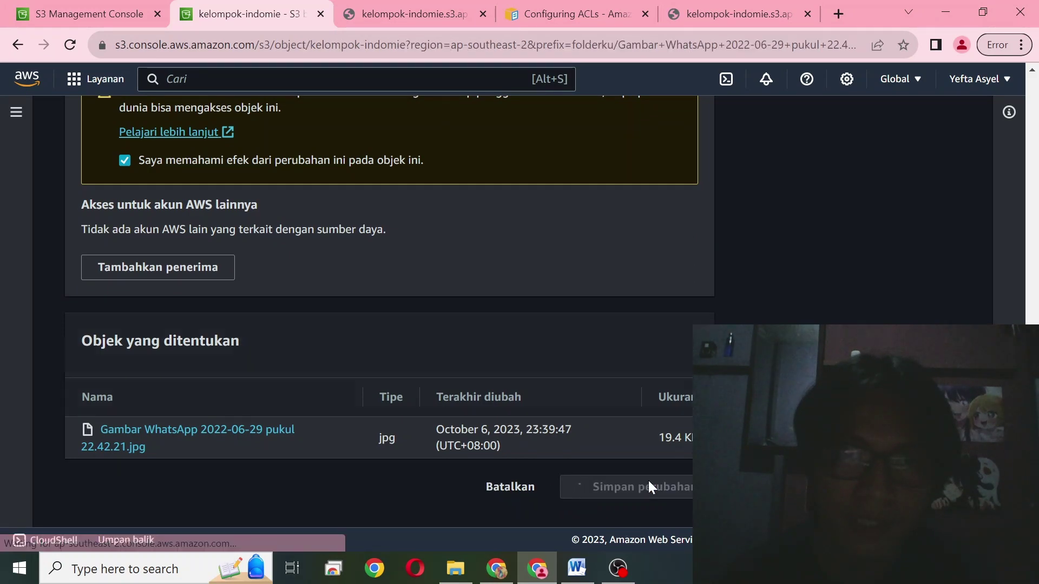
- Load the WhatsApp image's object URL again in another new tab, view the image, and go back to the object page
scroll(511, 394, down, 8)
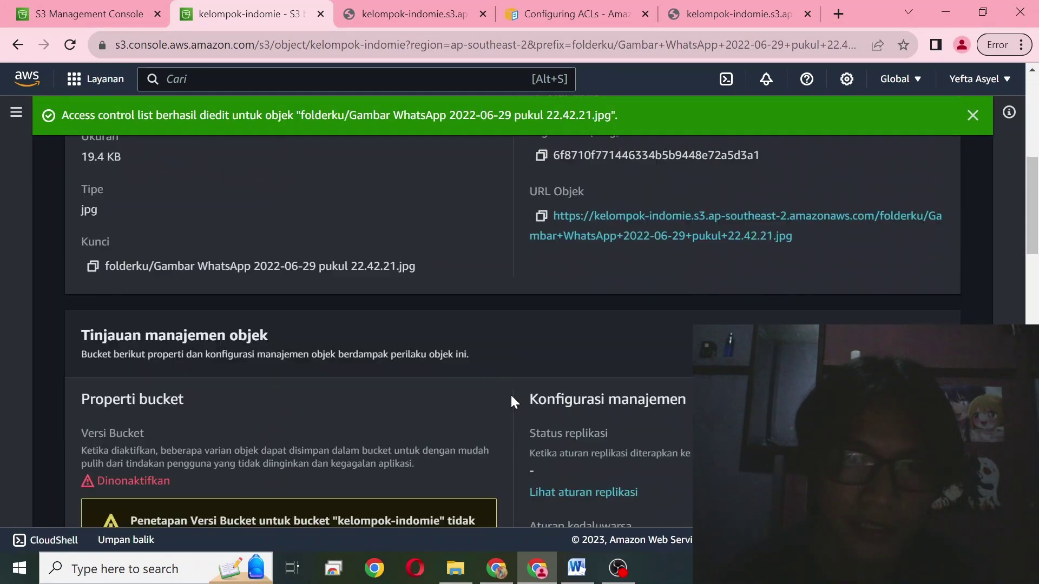
scroll(606, 367, up, 4)
right_click(613, 388)
right_click(615, 378)
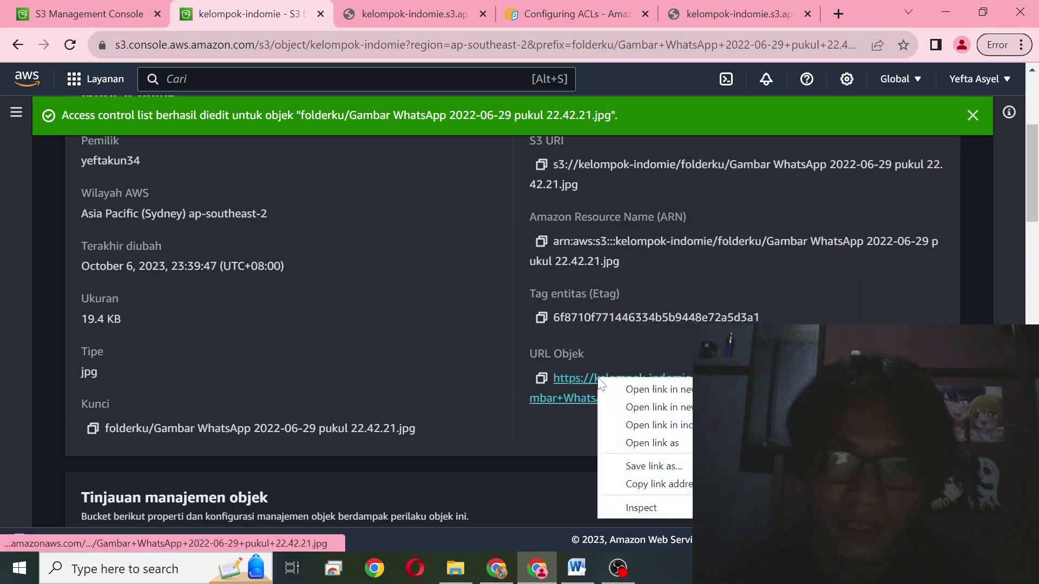
click(619, 386)
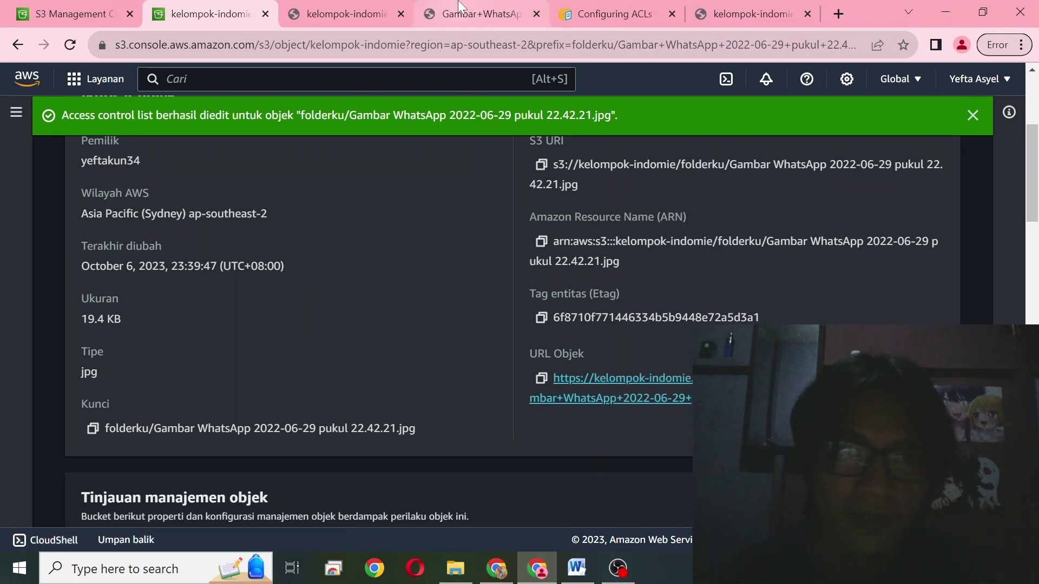
click(459, 8)
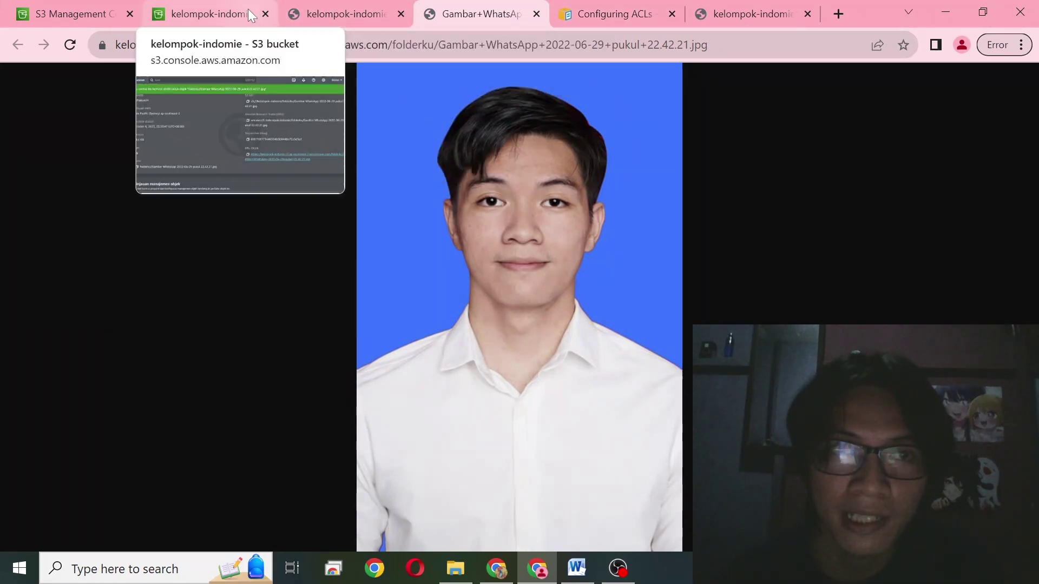
click(248, 11)
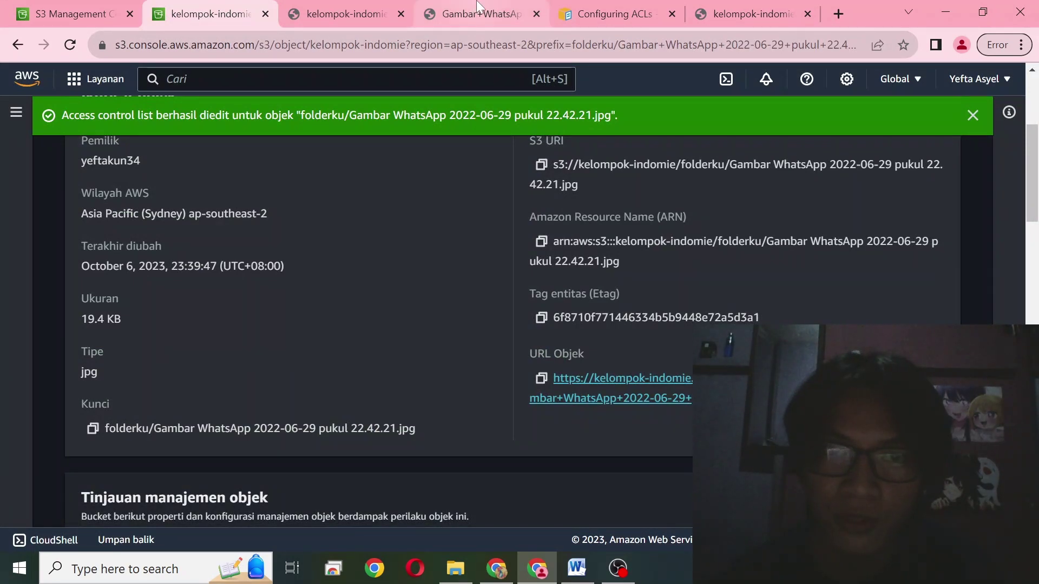
click(479, 10)
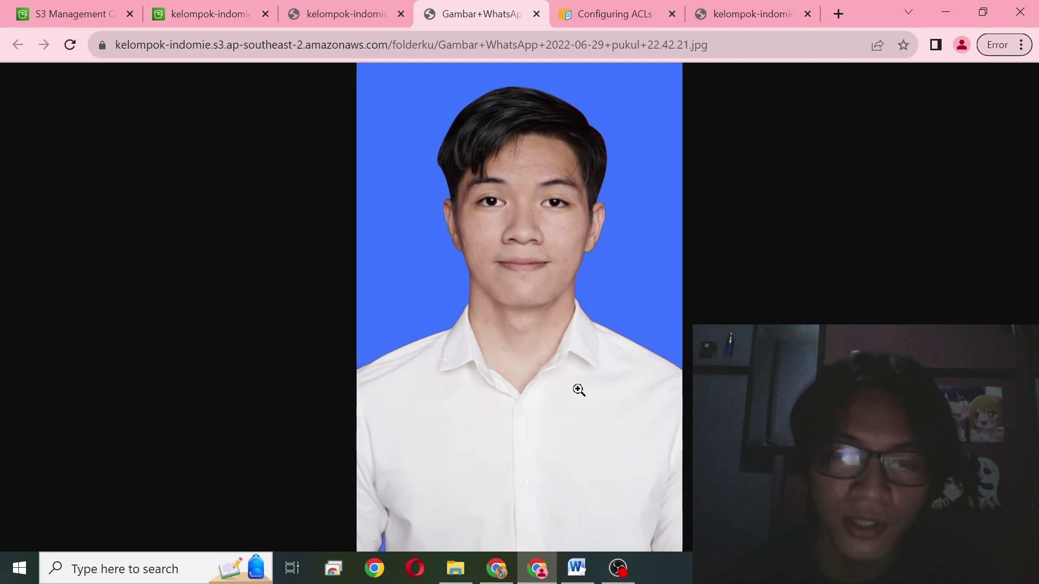
click(227, 18)
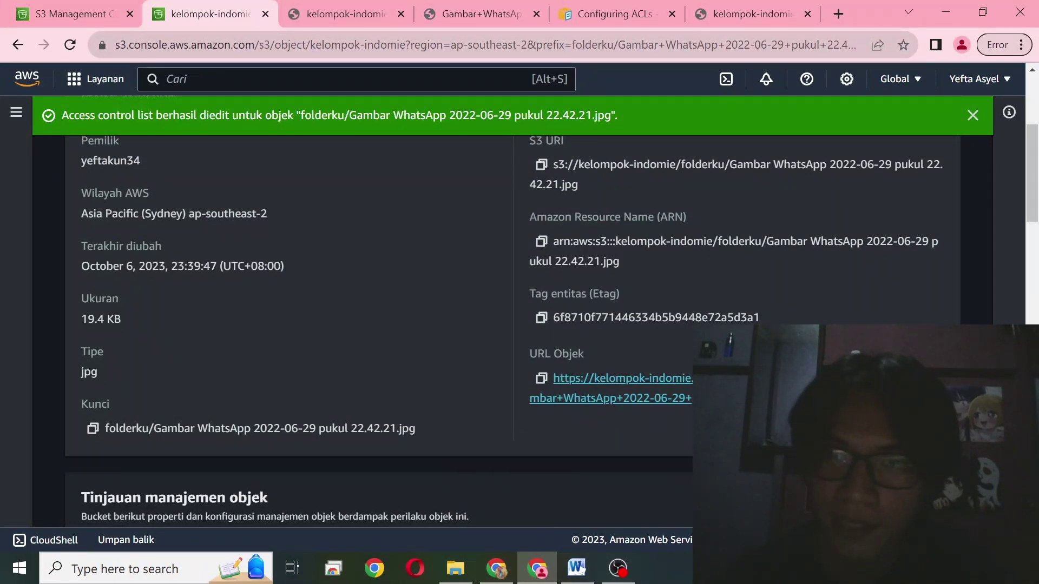
mouse_move(512, 573)
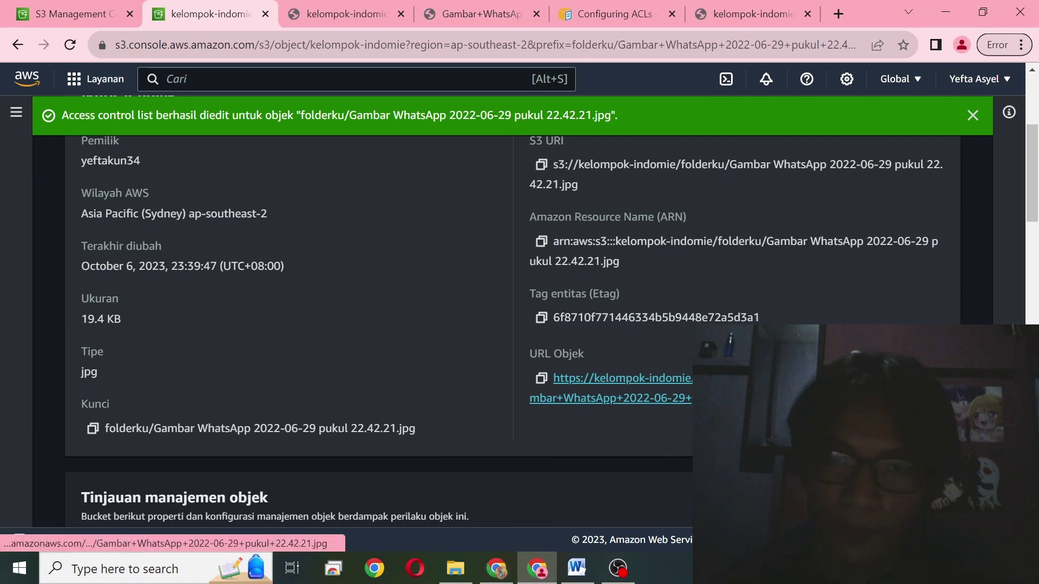
mouse_move(620, 573)
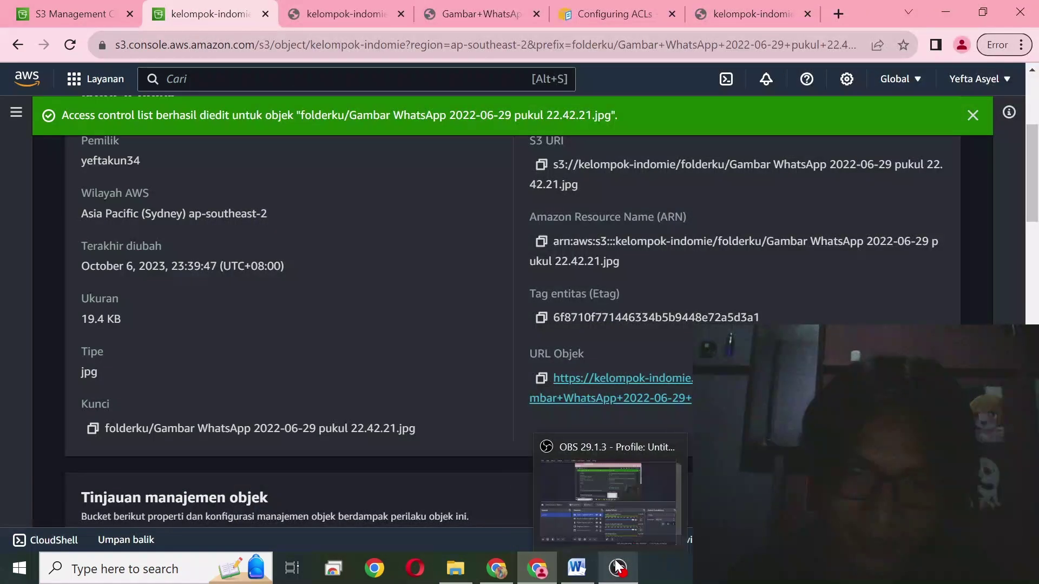
click(612, 536)
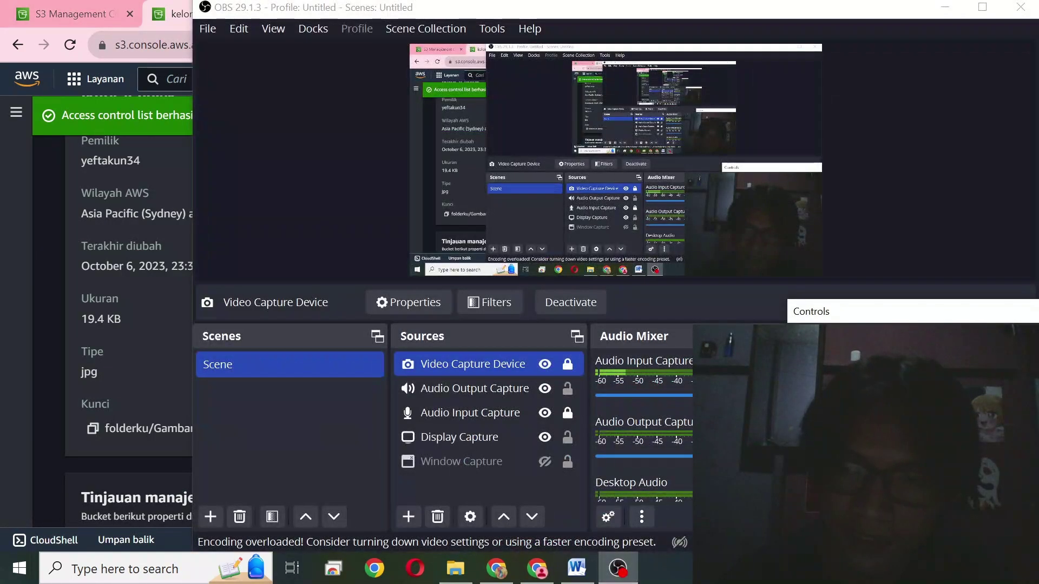